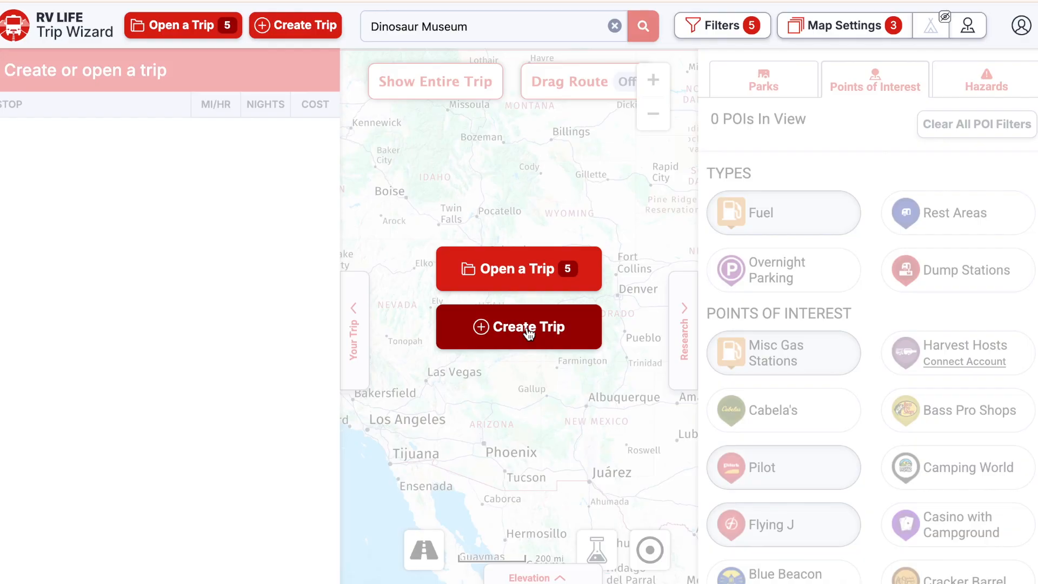
- Create a new trip named 'Test West' with no departure date set
left_click(534, 143)
type("Test West")
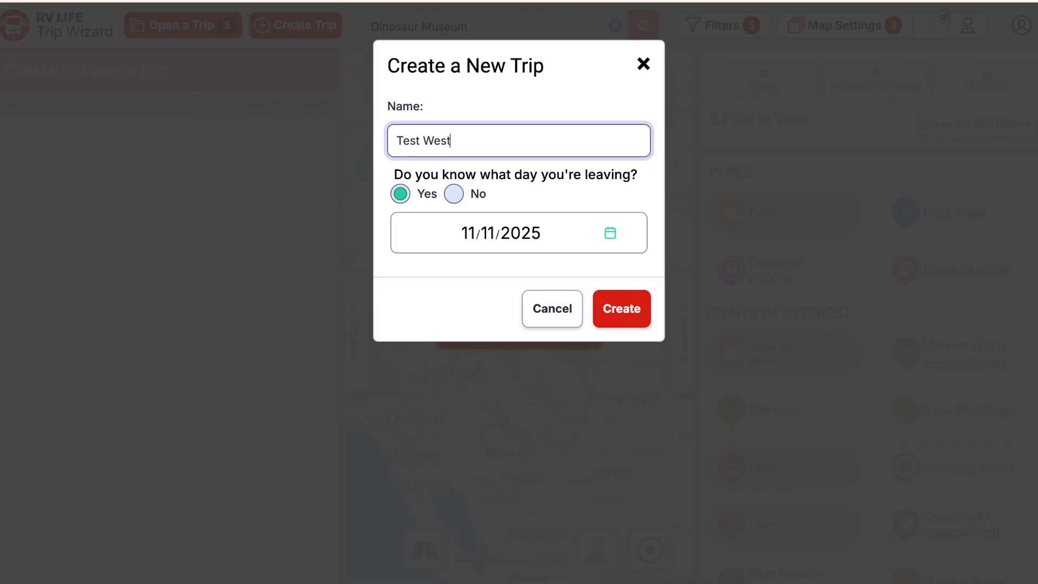
left_click(454, 194)
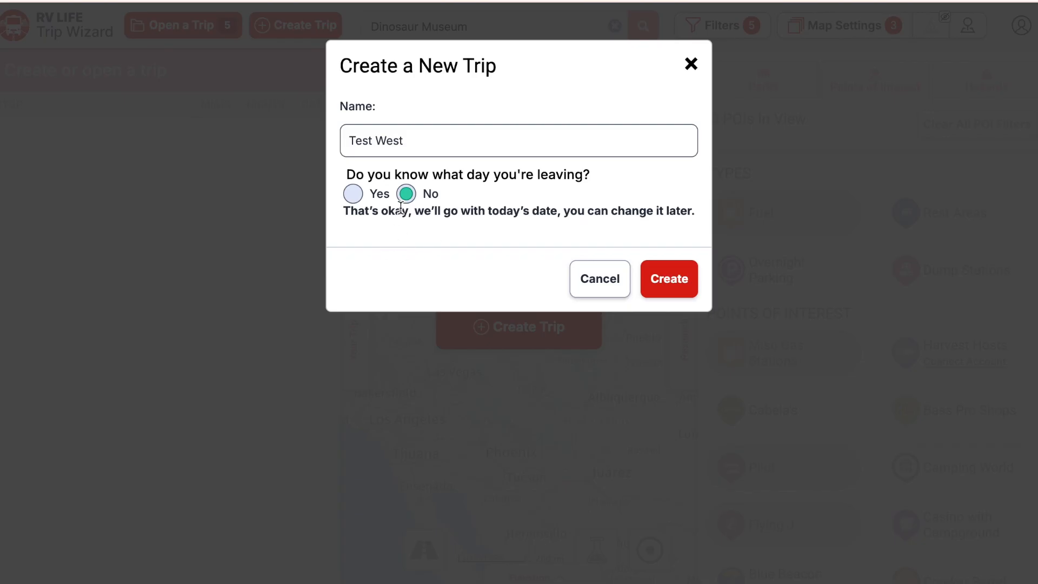
left_click(683, 281)
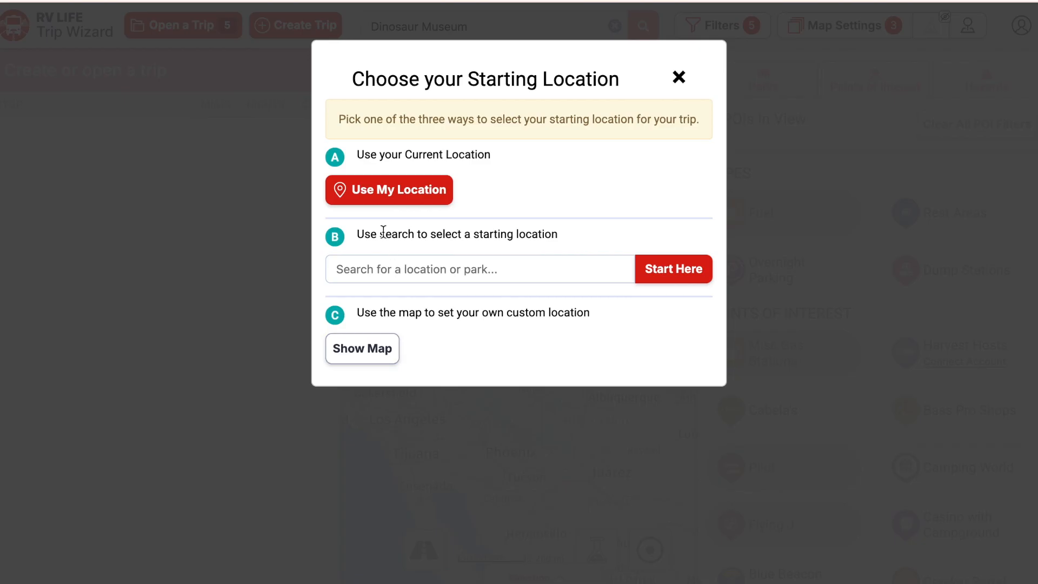
- Start Test West from the current location, allowing the site to access it
left_click(389, 190)
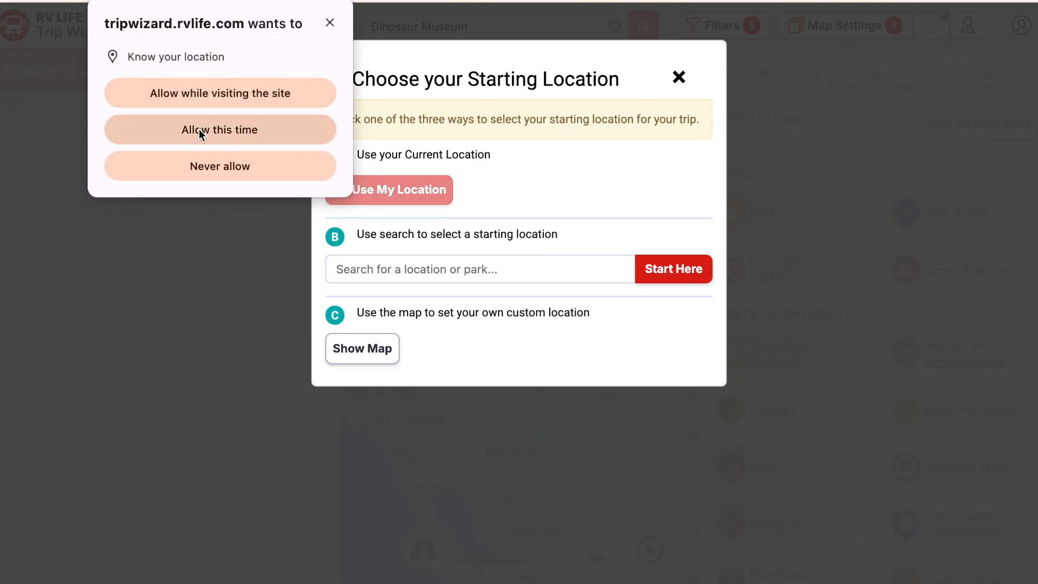
left_click(261, 95)
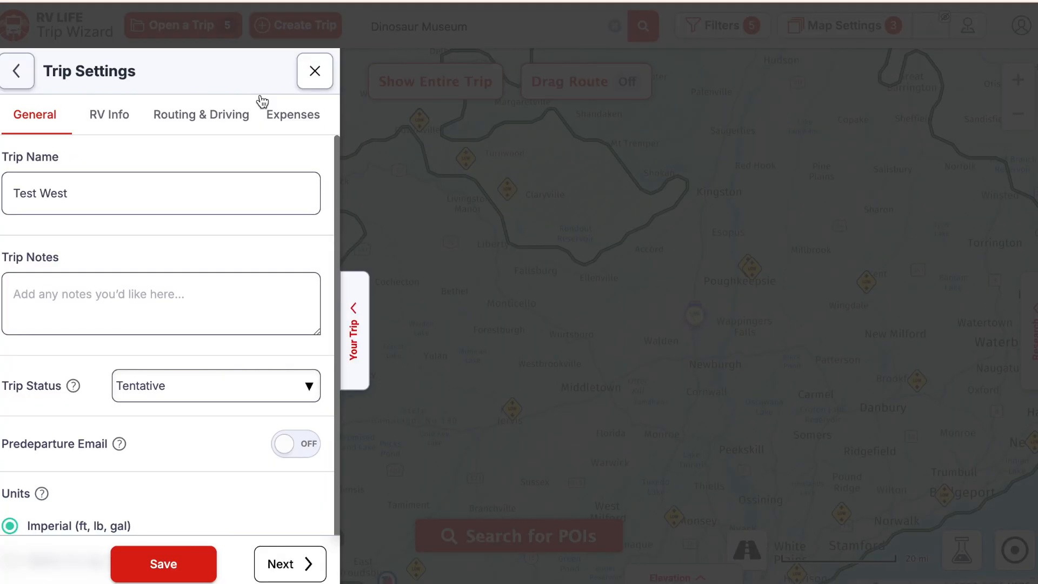
- Write a trip note describing Test West as a test trip to visit an aunt
left_click(200, 296)
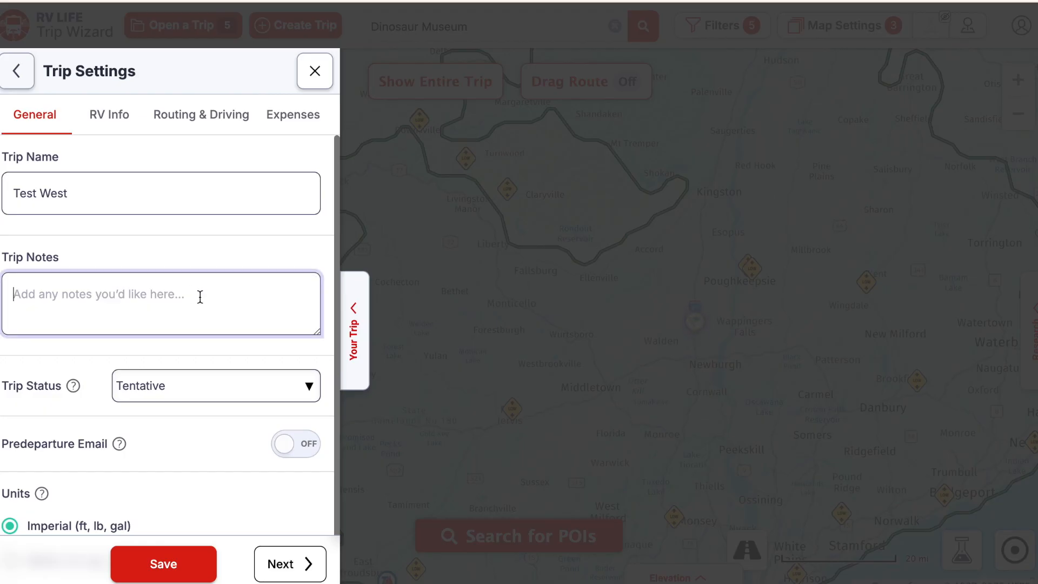
type("Test Tre")
key("BackSpace")
type("rip")
key("BackSpace")
key("BackSpace")
key("BackSpace")
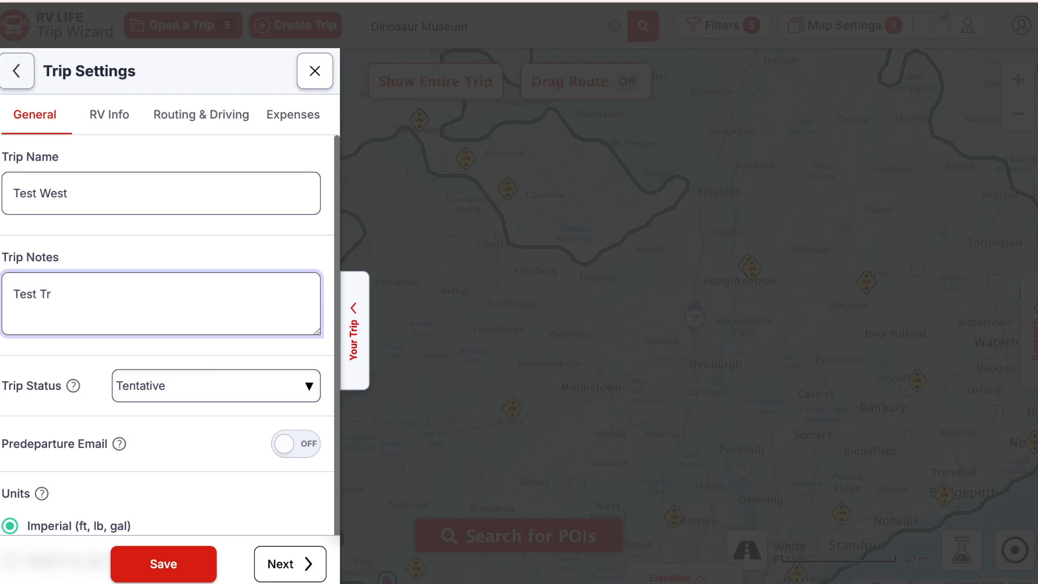
type("ip to go see Aunt Molly")
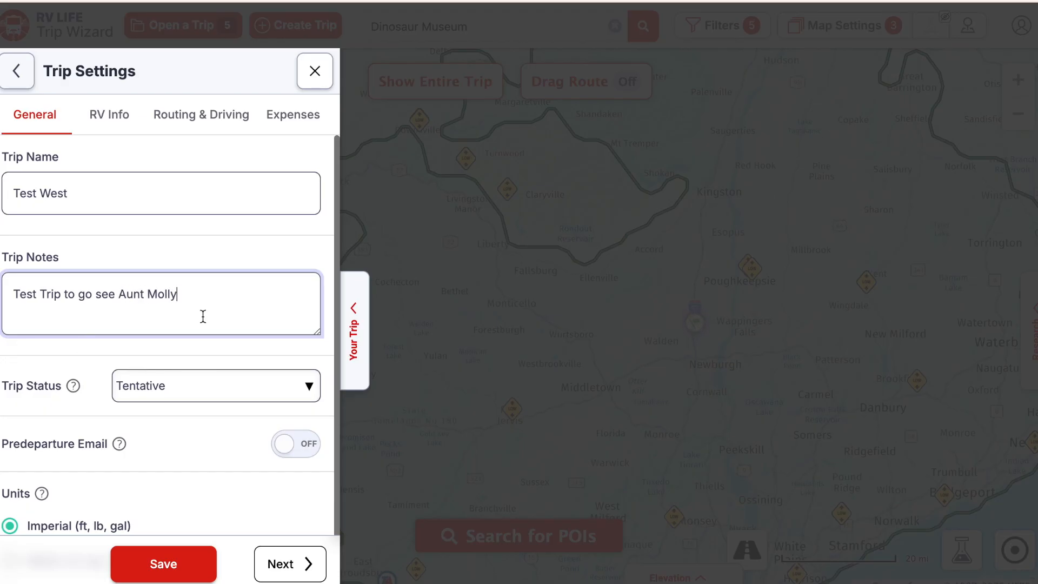
- Review the Trip Status options and leave the status as Tentative
scroll(203, 316, "down", 1)
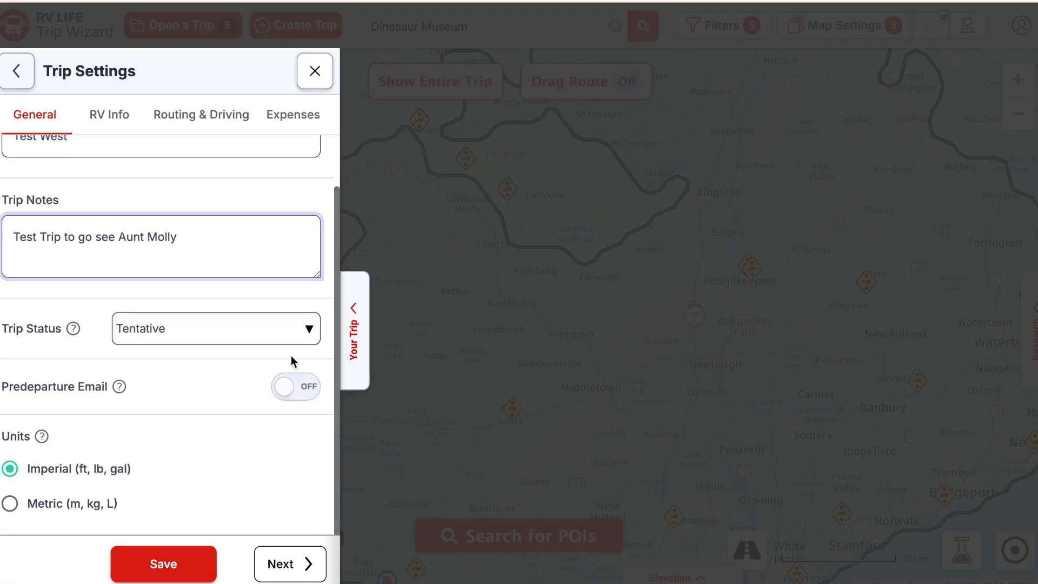
left_click(310, 330)
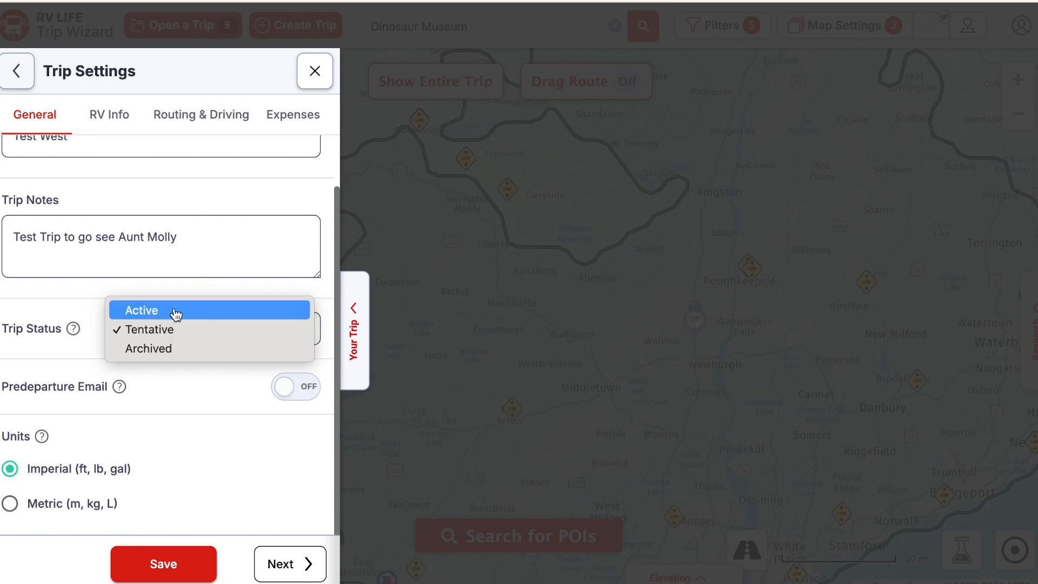
left_click(188, 389)
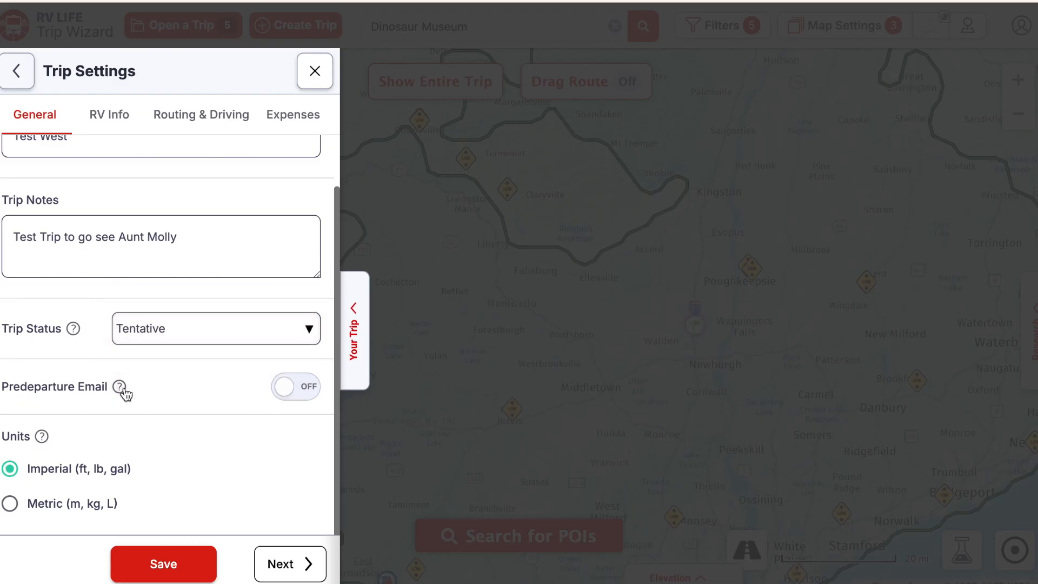
mouse_move(121, 389)
- On the RV Info tab, set the RV length to 40 ft 0 in
left_click(112, 125)
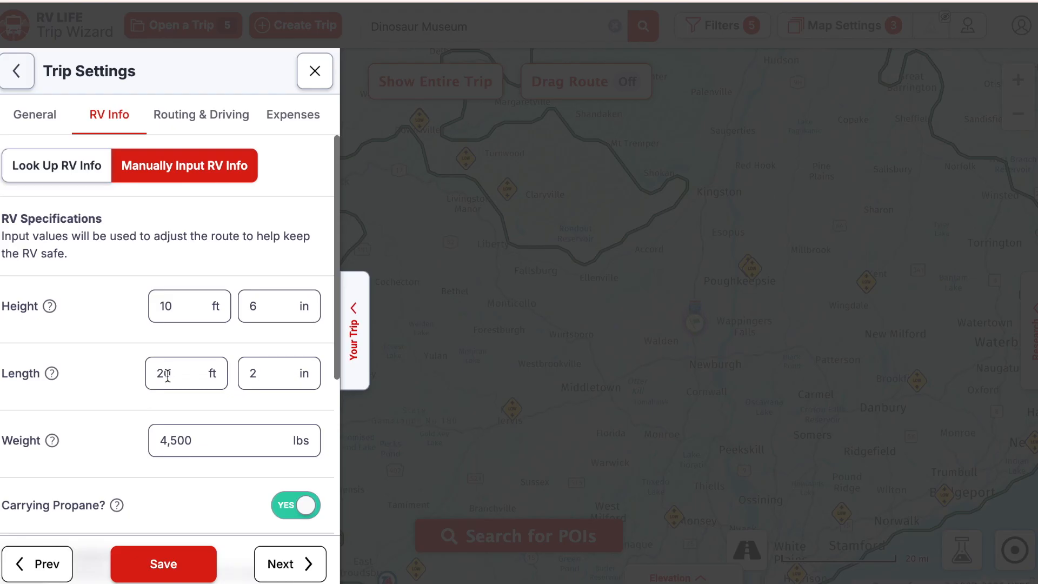
left_click_drag(188, 372, 141, 367)
type("40")
key("Tab")
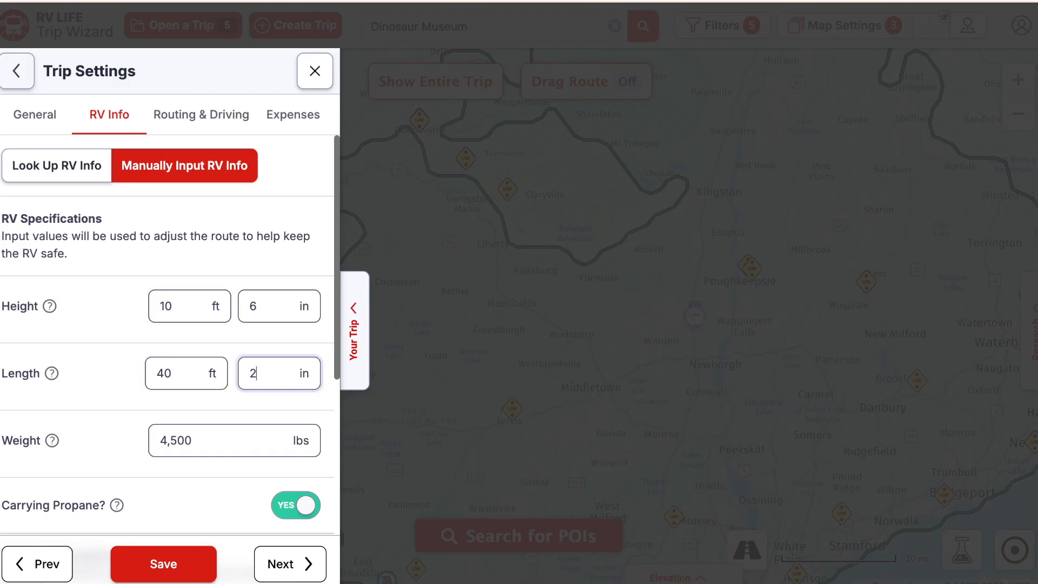
key("BackSpace")
type("0")
- Set the RV weight to 10,000 lbs
left_click(198, 438)
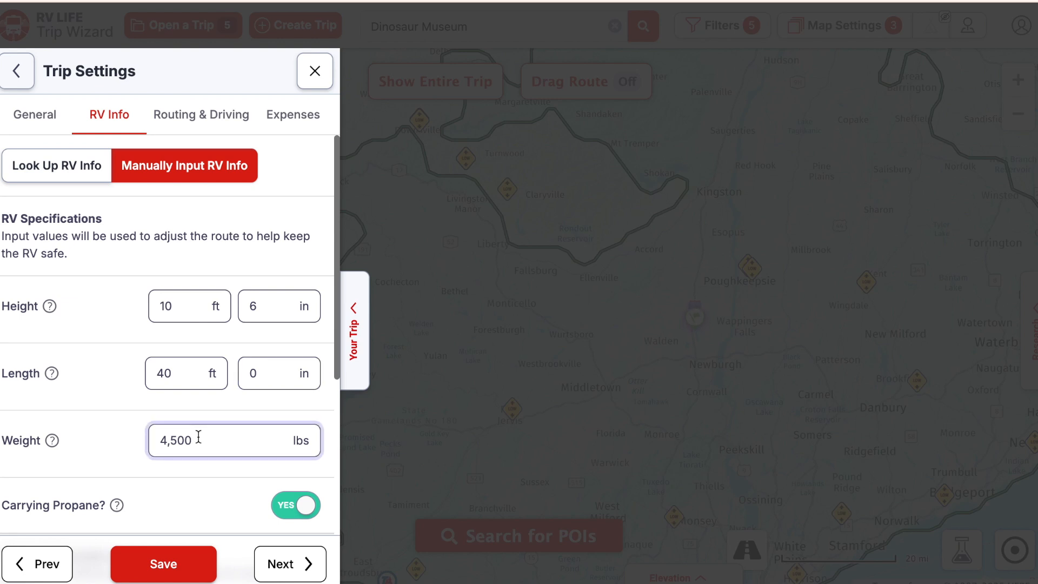
key("BackSpace")
key("BackSpace")
key("BackSpace")
key("BackSpace")
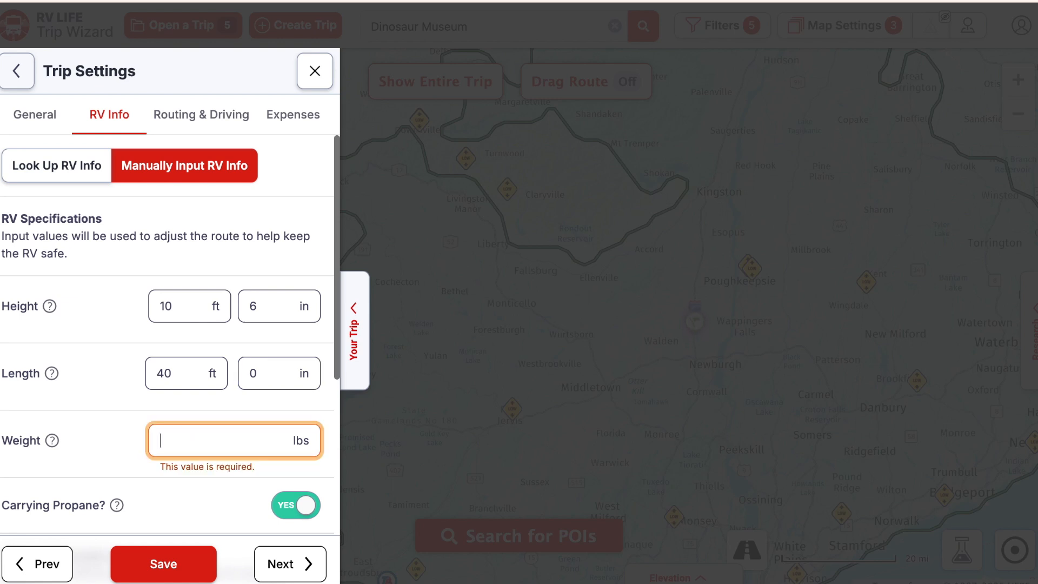
type("10,000")
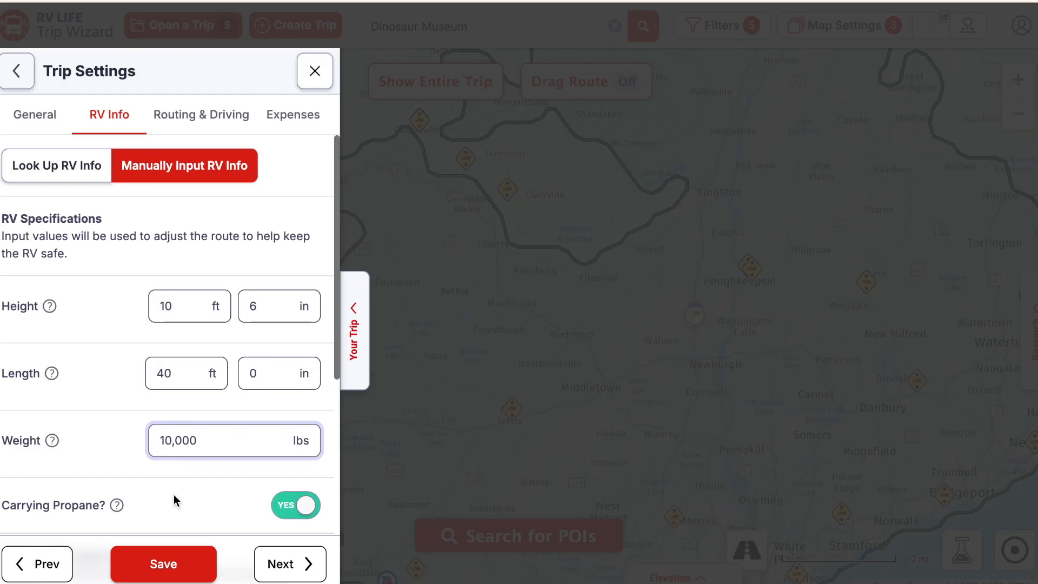
scroll(176, 497, "down", 3)
- Set fuel capacity to 35 gal and fuel reserve to 5 gal
scroll(176, 501, "down", 3)
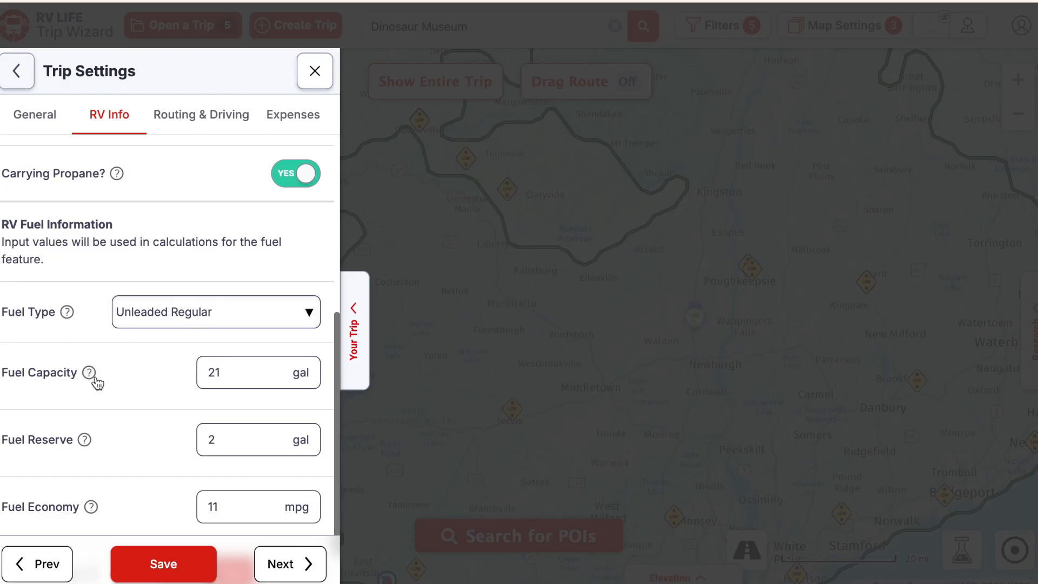
scroll(118, 371, "down", 1)
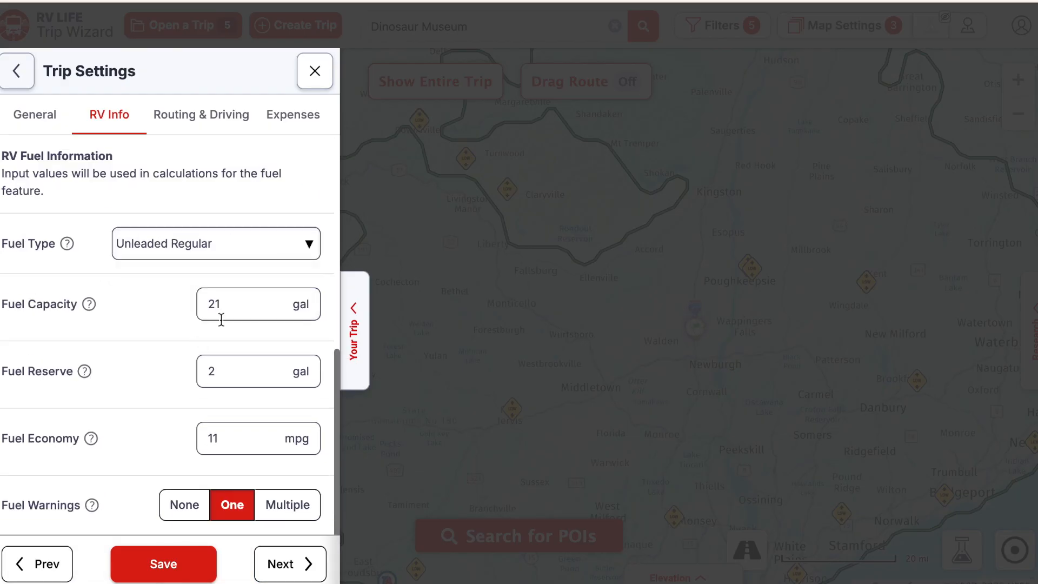
left_click_drag(230, 304, 199, 308)
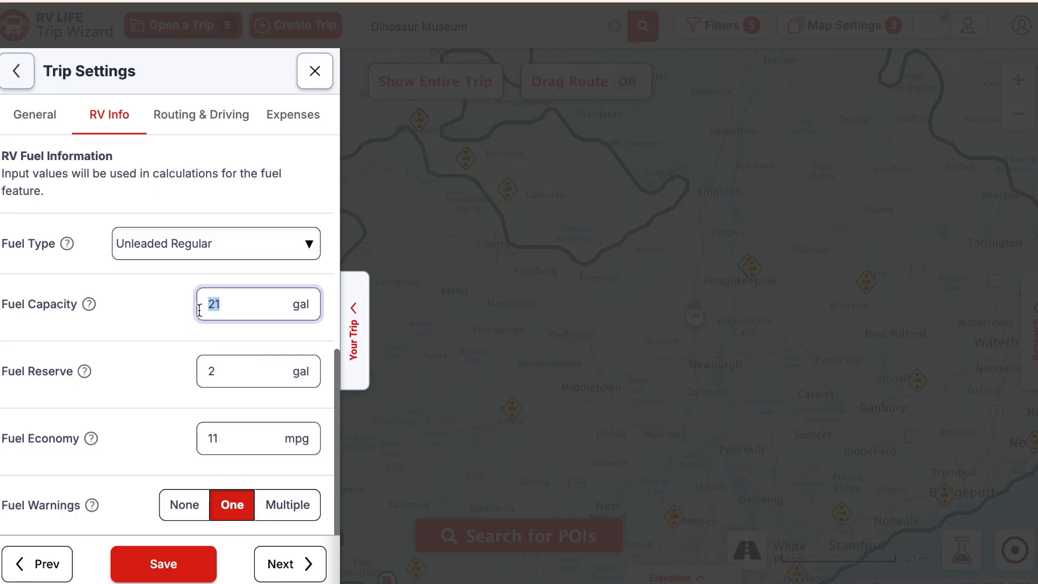
type("35")
key("Return")
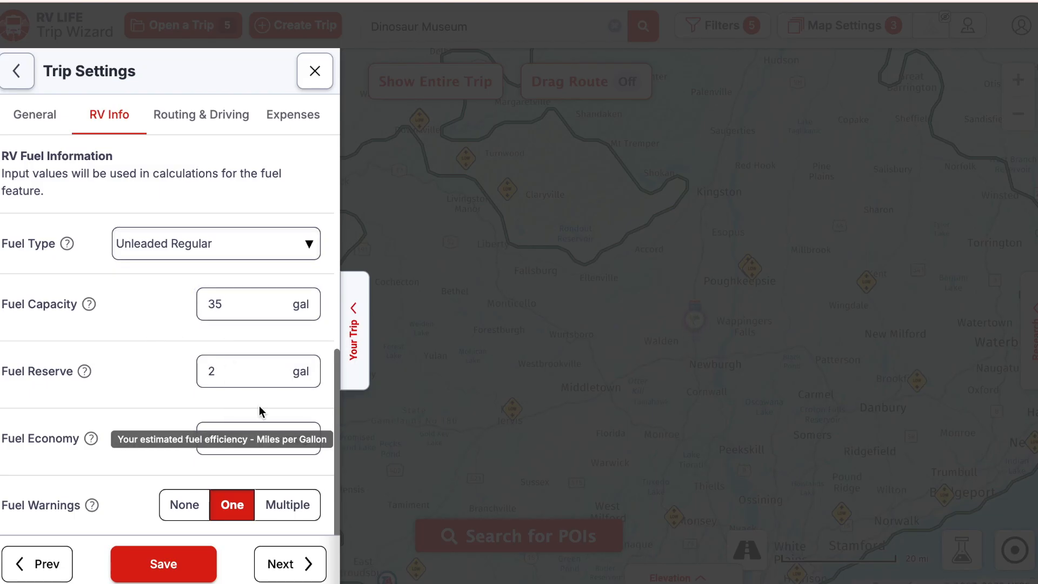
left_click_drag(221, 374, 204, 372)
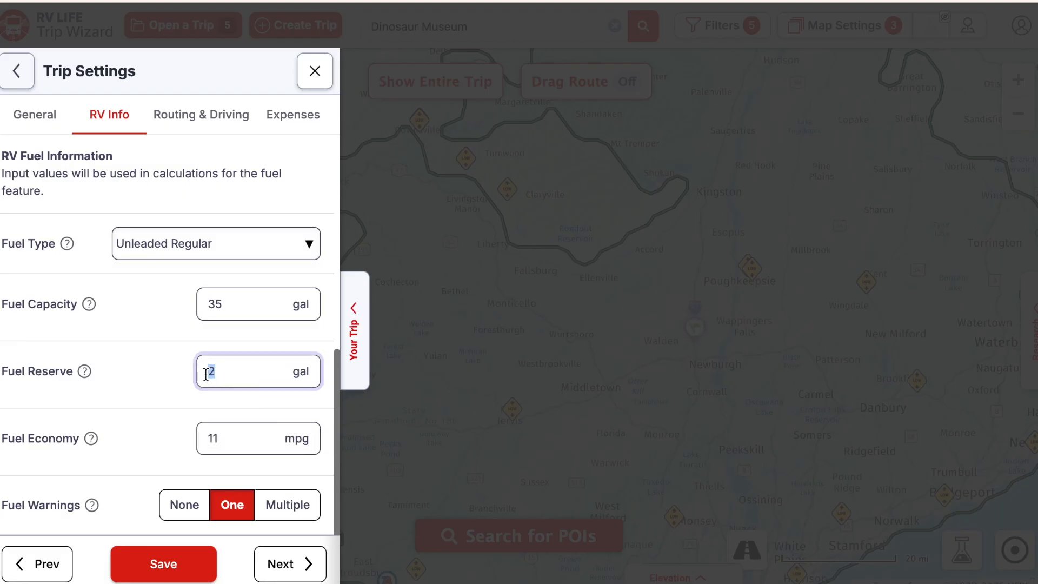
type("5")
- Set fuel economy to 10 mpg and continue to the routing and driving settings
left_click(229, 438)
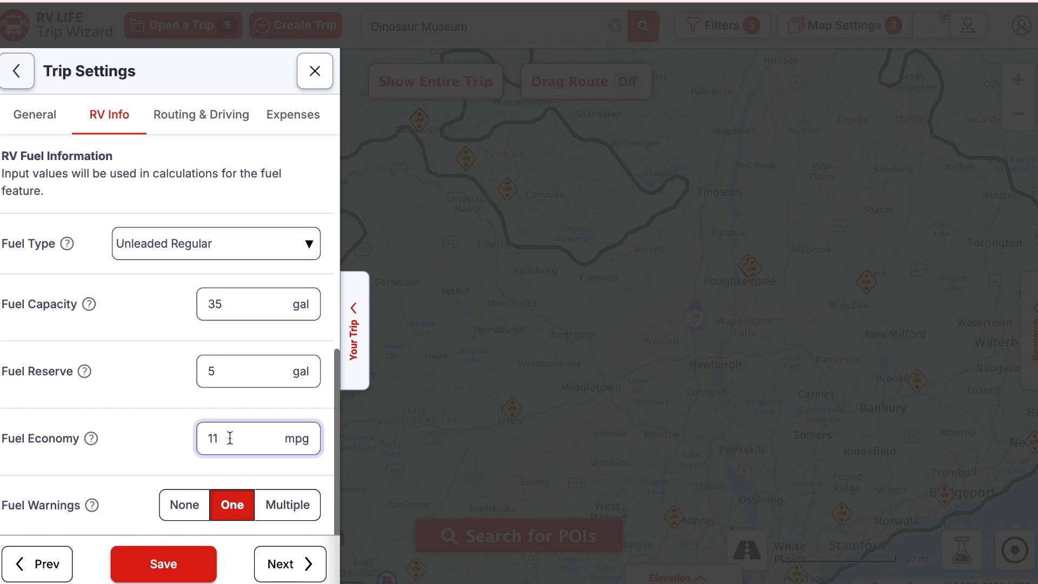
key("BackSpace")
type("0")
left_click(288, 567)
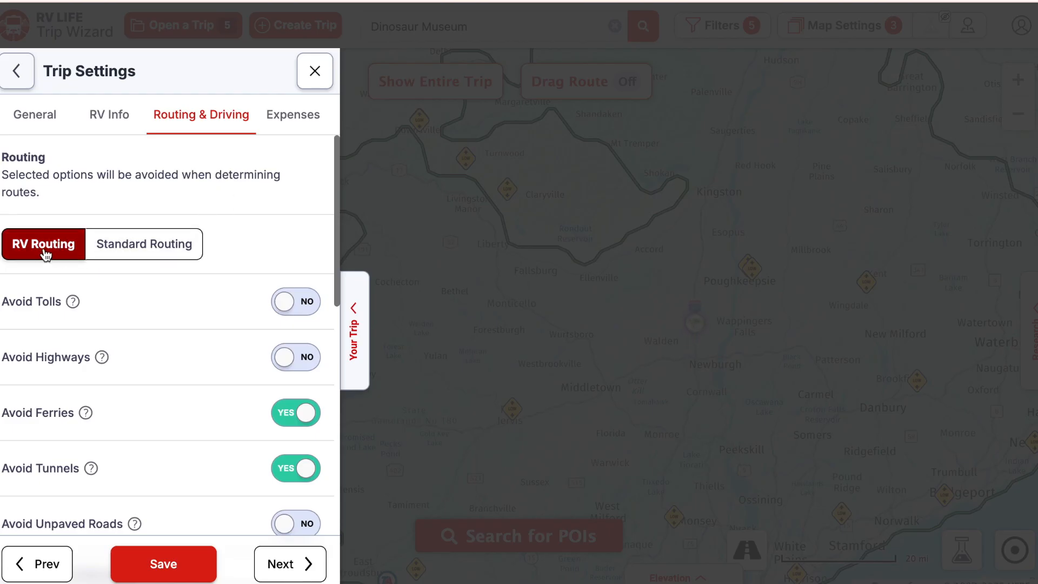
left_click(137, 244)
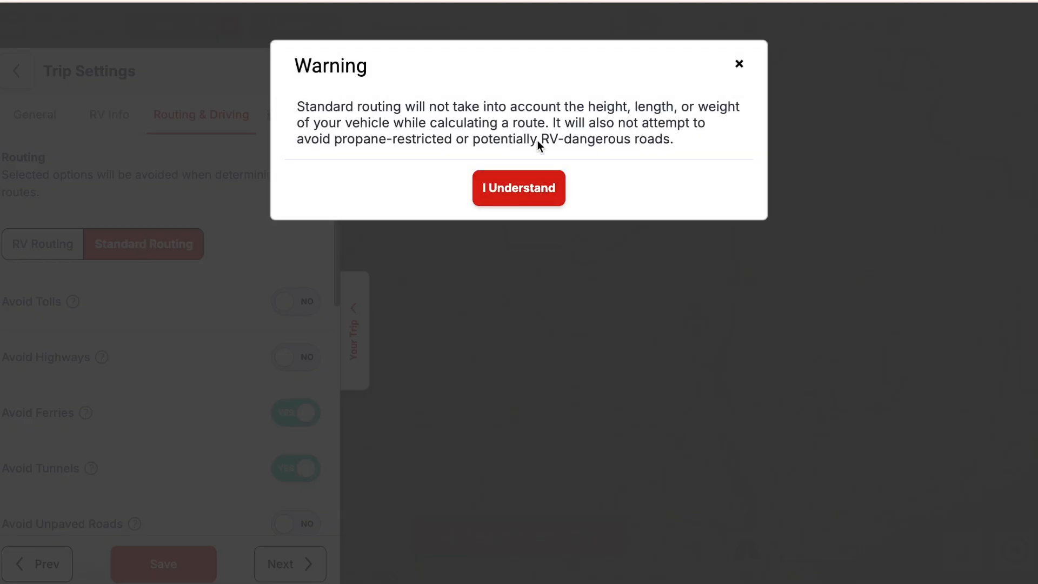
left_click(532, 195)
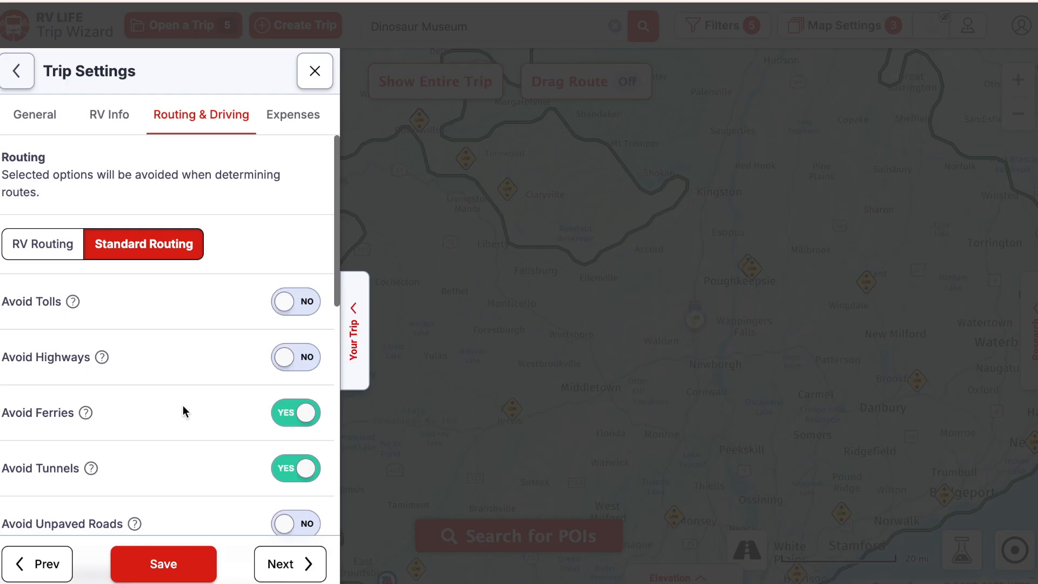
left_click(38, 252)
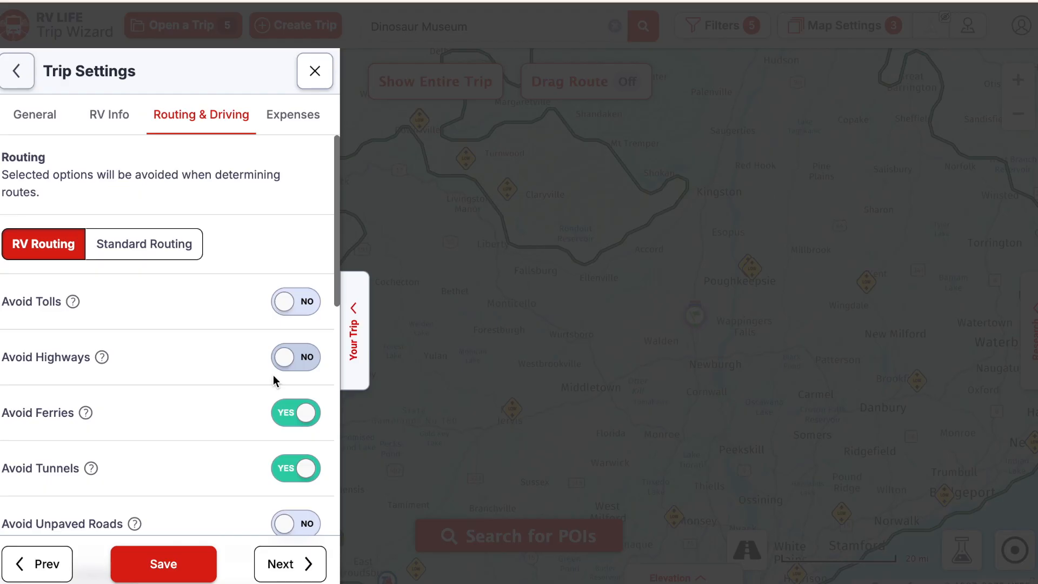
scroll(157, 416, "down", 2)
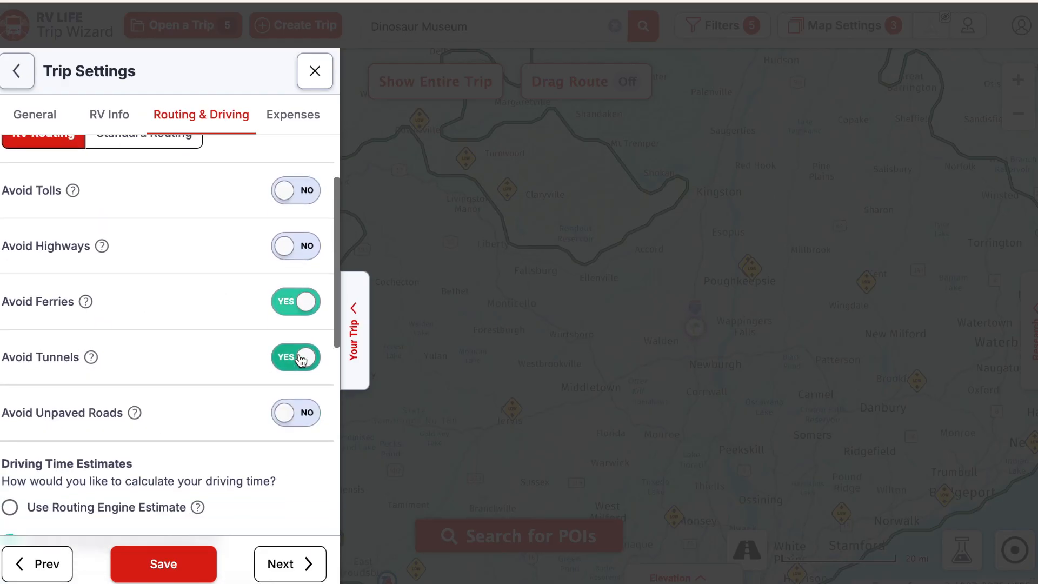
scroll(219, 416, "down", 2)
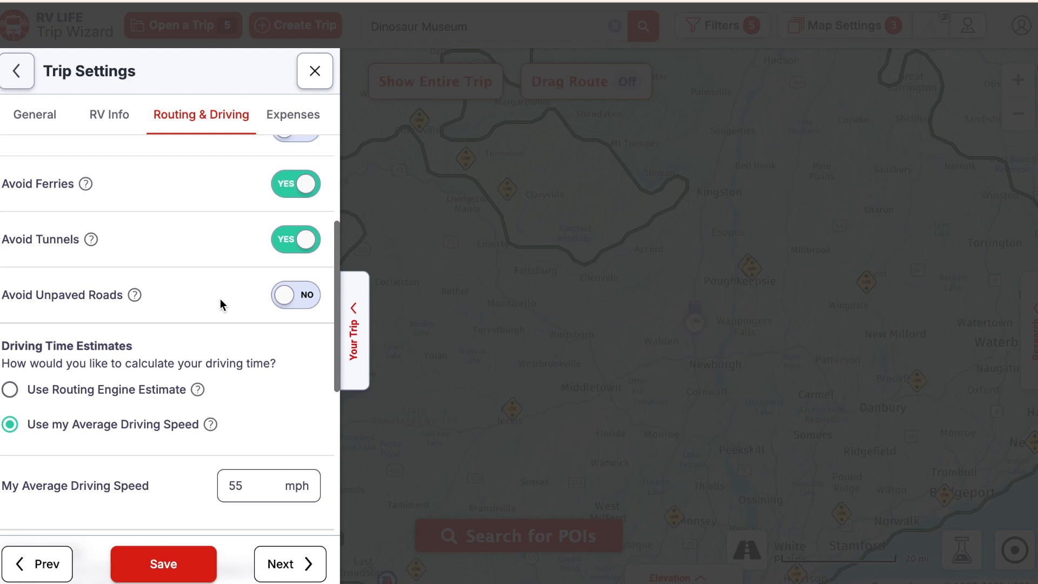
scroll(233, 335, "down", 2)
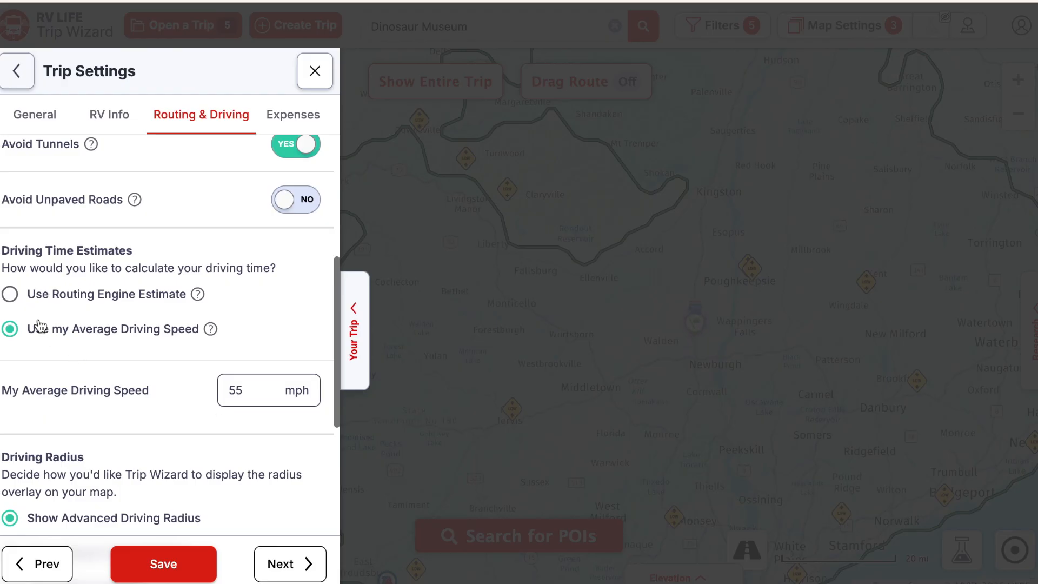
- Base driving time on the routing engine estimate and show the classic driving radius
left_click(10, 299)
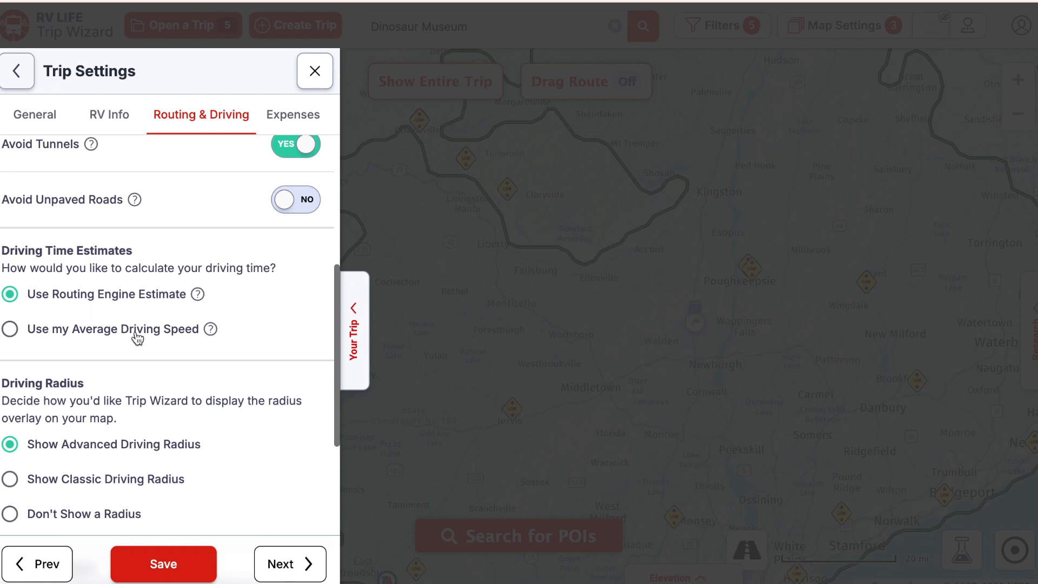
scroll(158, 365, "down", 3)
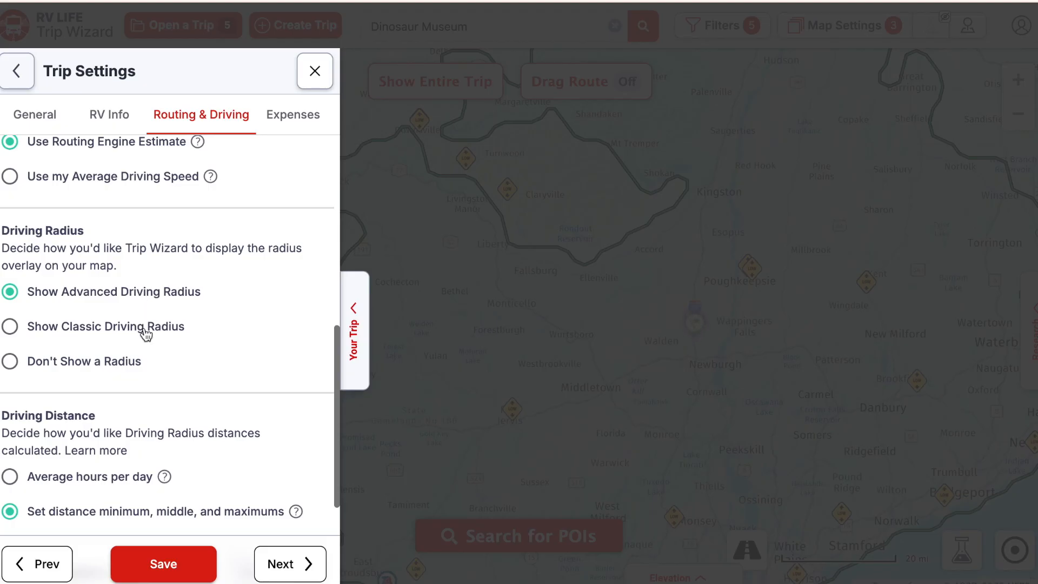
left_click(11, 329)
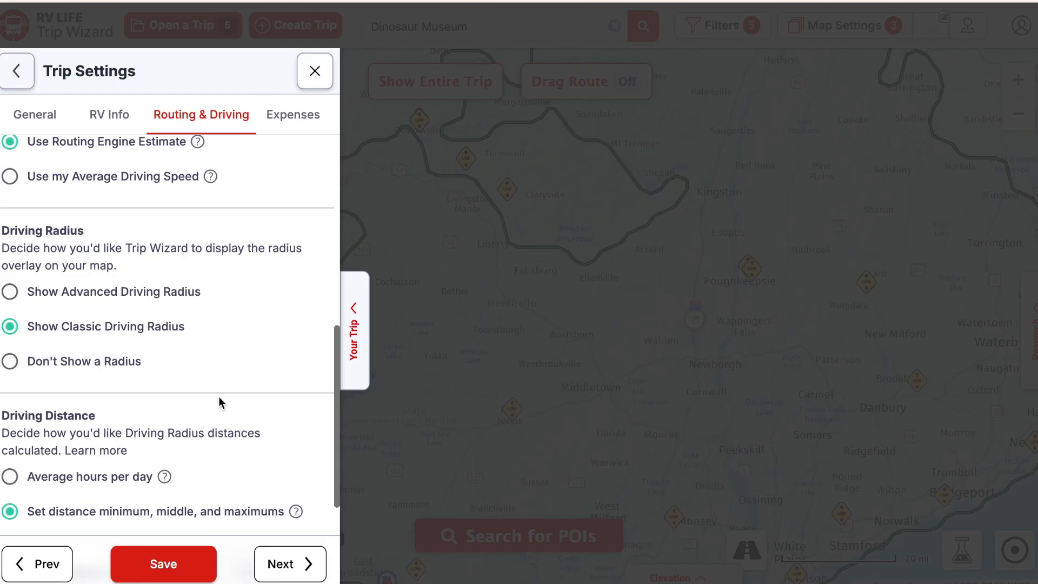
scroll(222, 430, "up", 1)
scroll(222, 430, "down", 3)
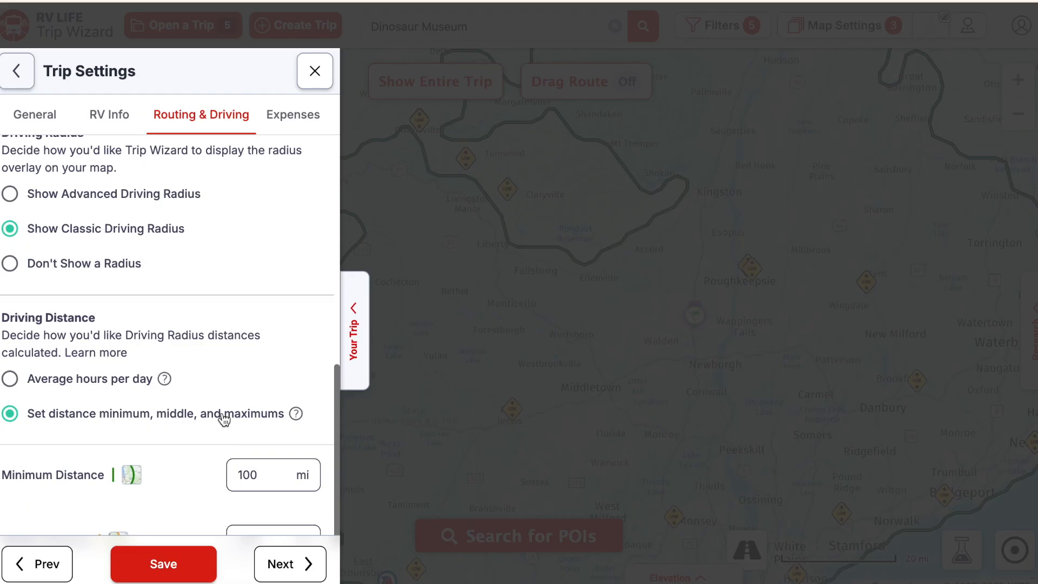
scroll(258, 320, "down", 2)
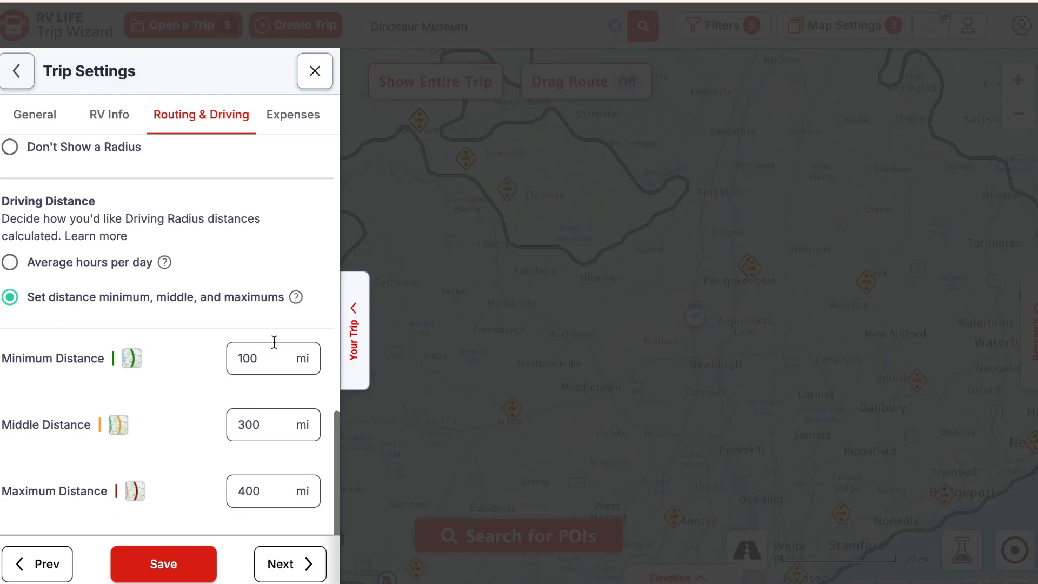
- Change the minimum driving distance from 100 to 200 mi, keeping middle 300 and maximum 400 mi
left_click(279, 361)
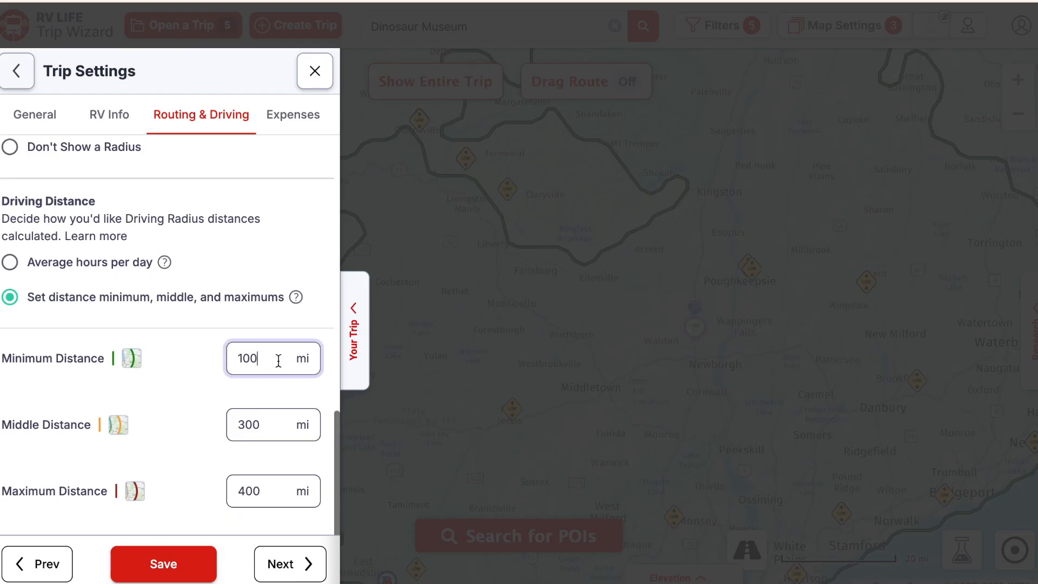
left_click_drag(278, 361, 222, 363)
type("200")
key("Tab")
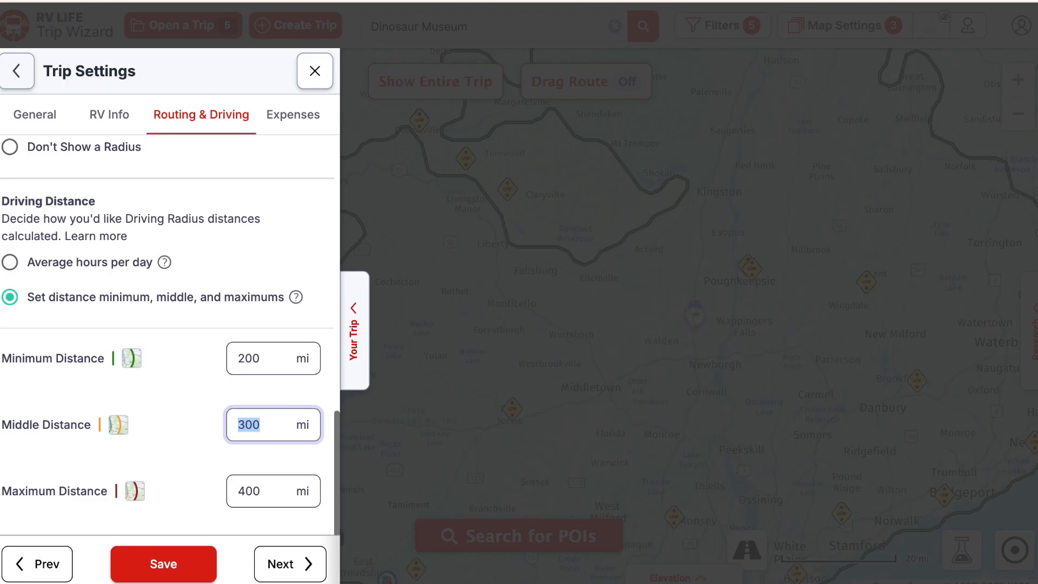
left_click(260, 425)
key("Tab")
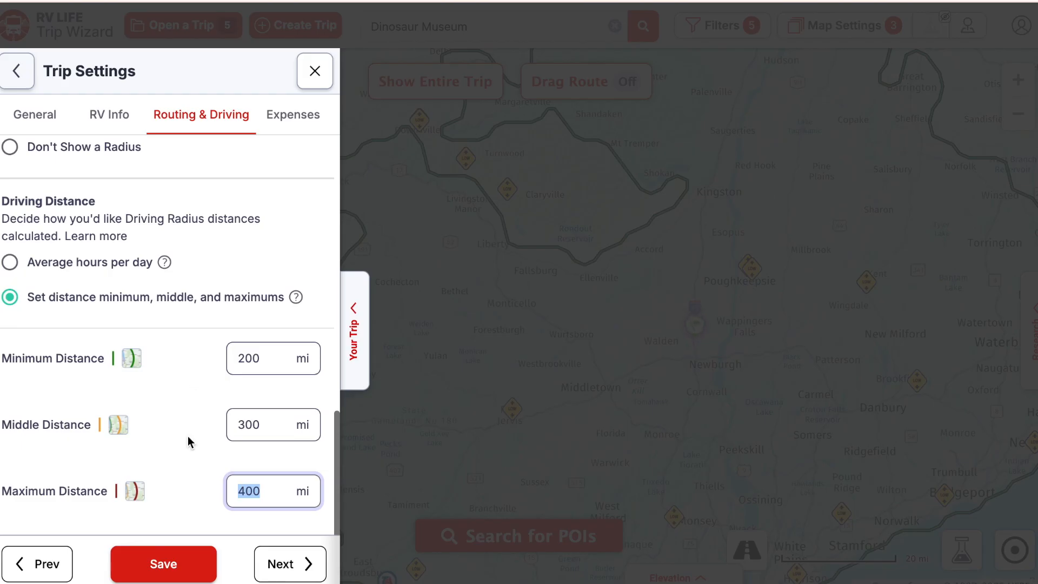
- In the expense settings, set camping and meals costs to $60.00 each
left_click(288, 565)
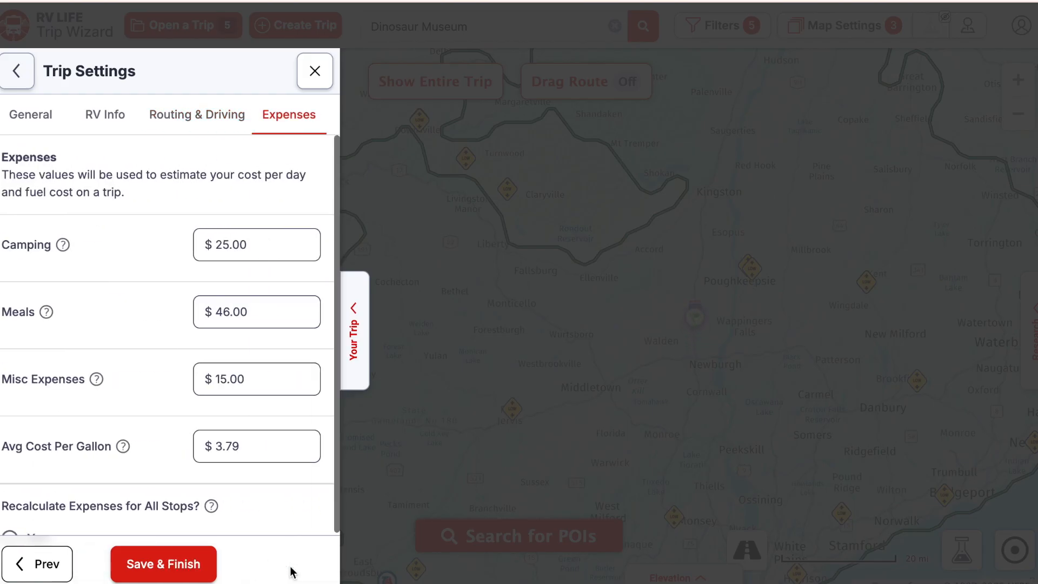
left_click_drag(258, 245, 198, 246)
type("60")
key("Tab")
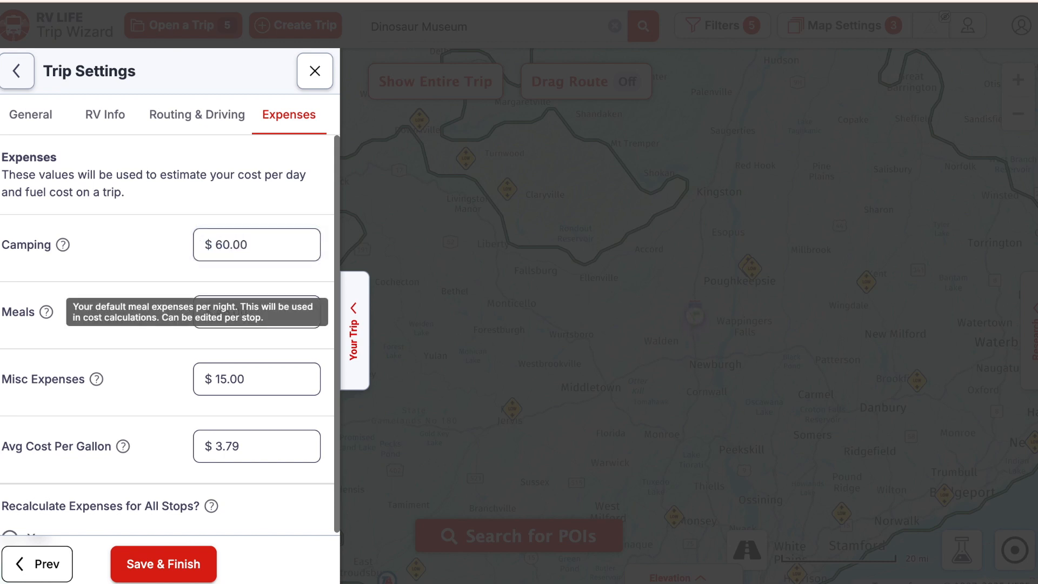
left_click_drag(257, 313, 187, 316)
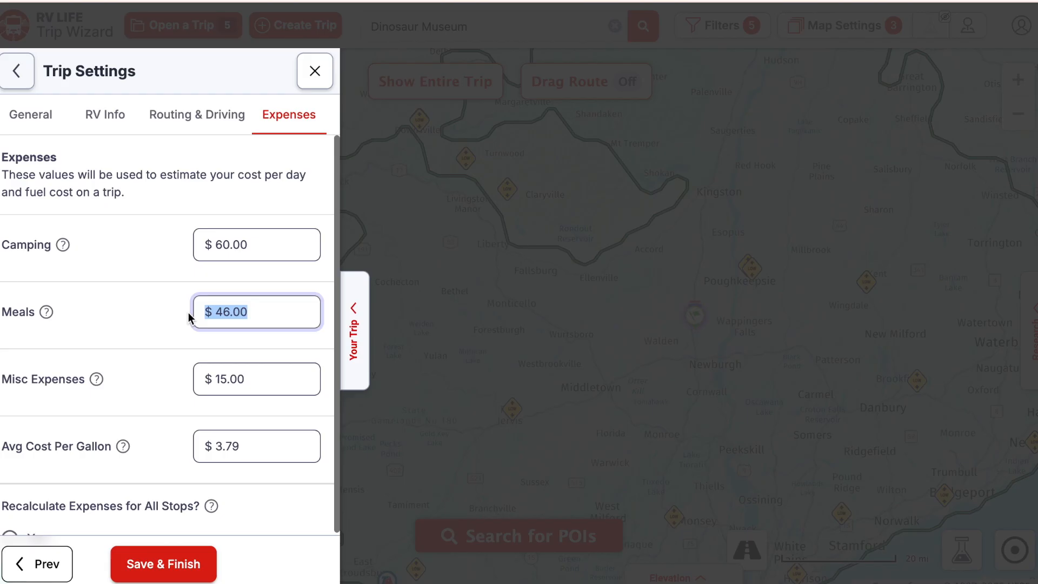
type("60")
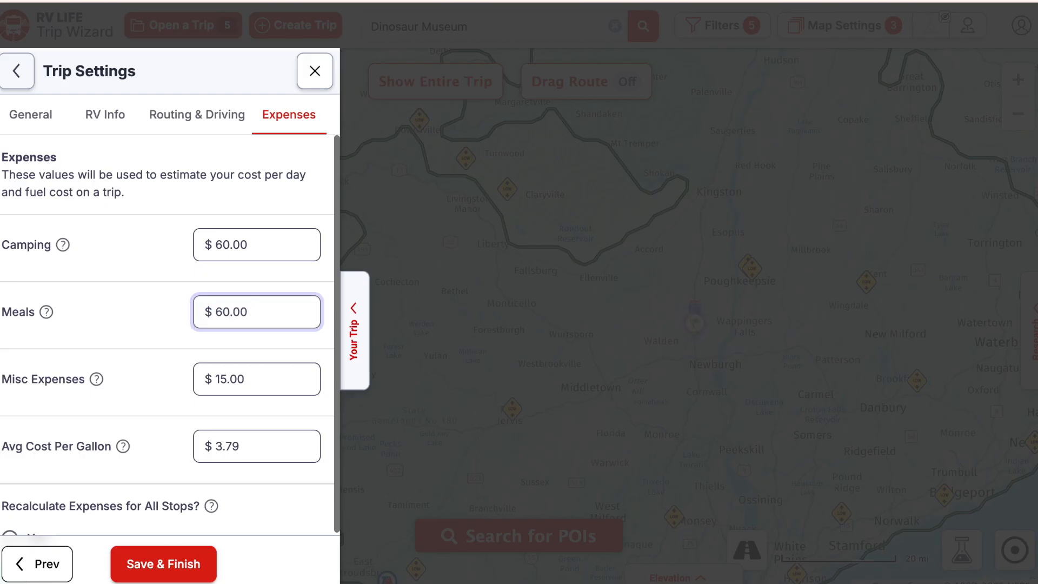
- Apply expenses to all current stops and save the trip settings
left_click(262, 382)
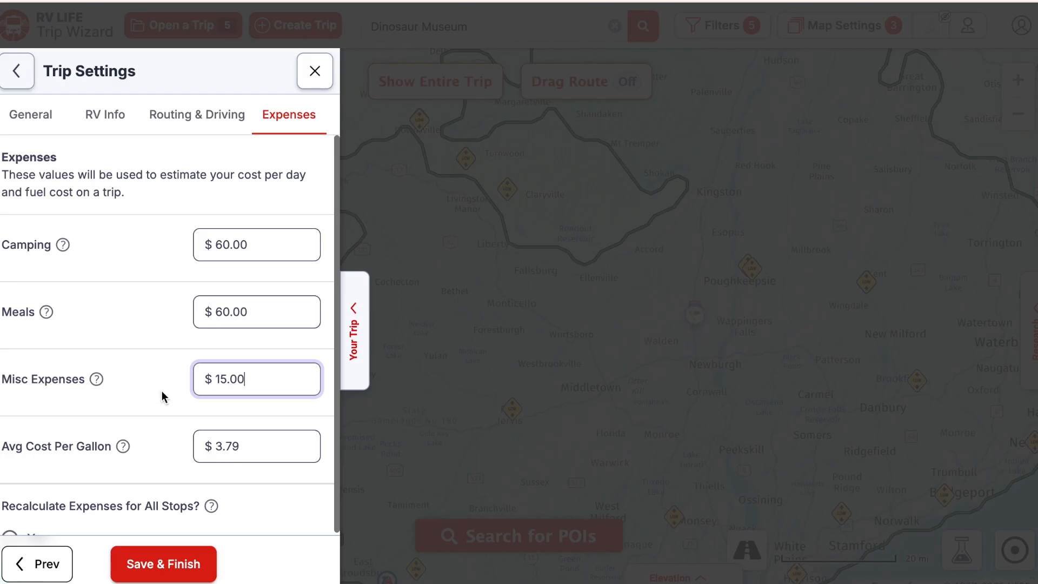
scroll(162, 392, "down", 2)
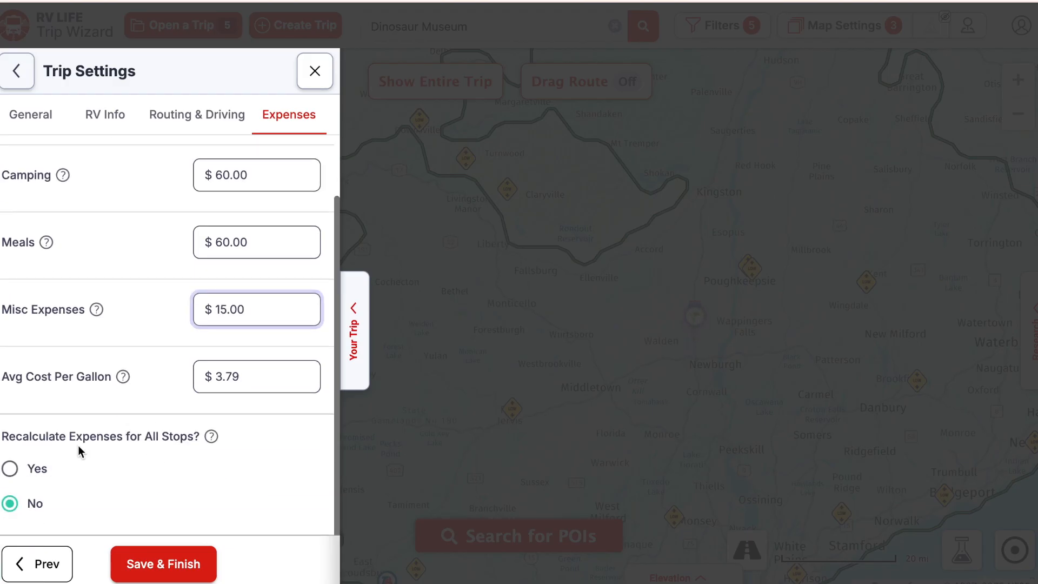
mouse_move(212, 441)
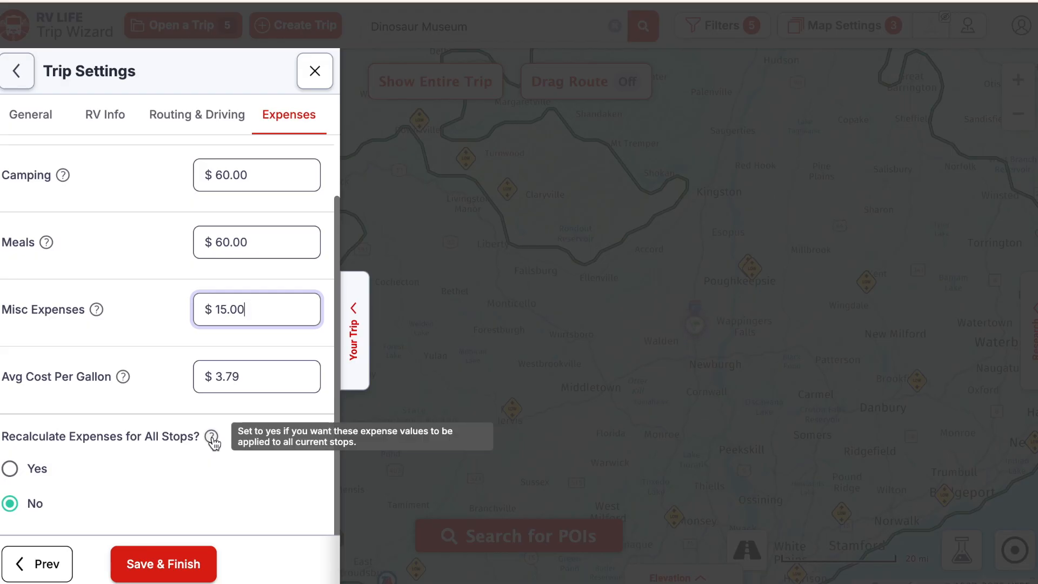
left_click(10, 468)
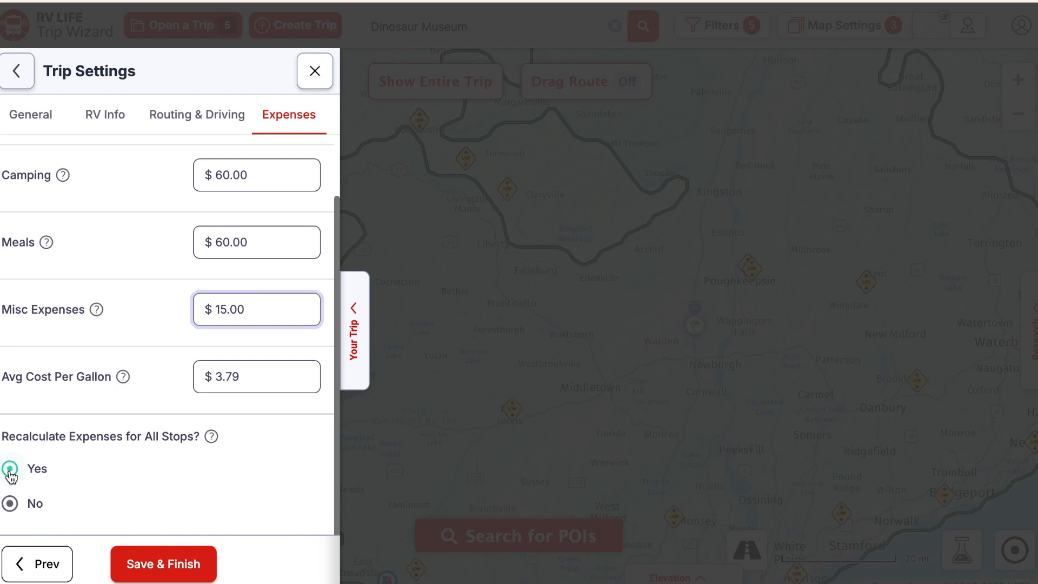
left_click(171, 565)
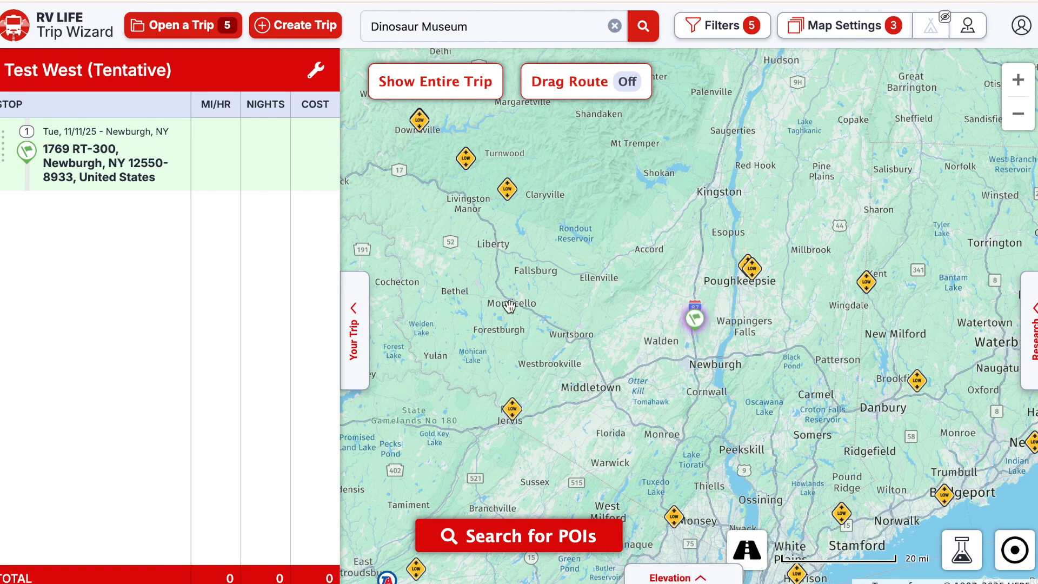
- Search for Grand Canyon National Park-South Entrance and add it to the trip from the map
left_click_drag(523, 351, 691, 372)
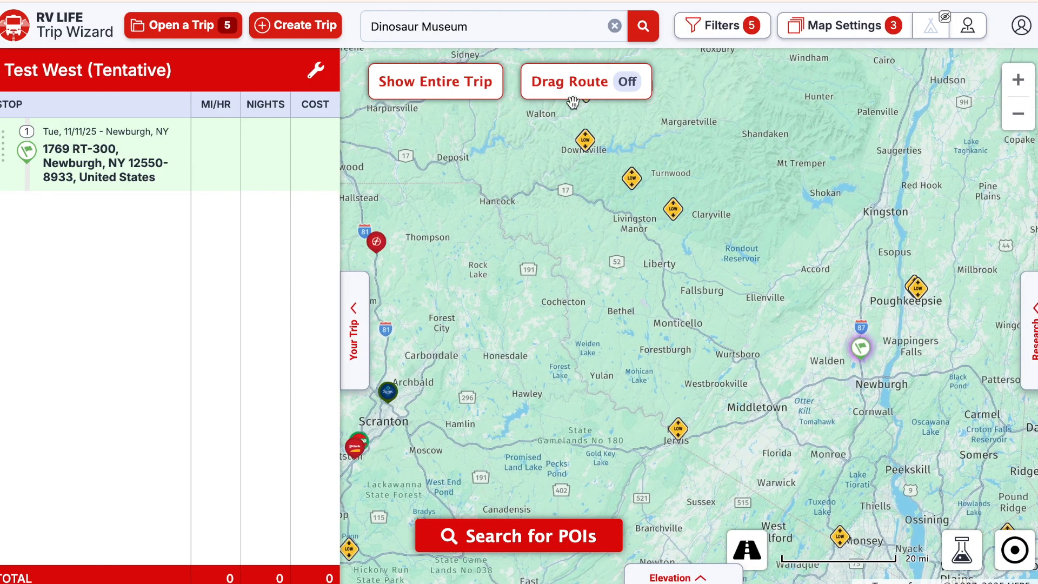
left_click(614, 27)
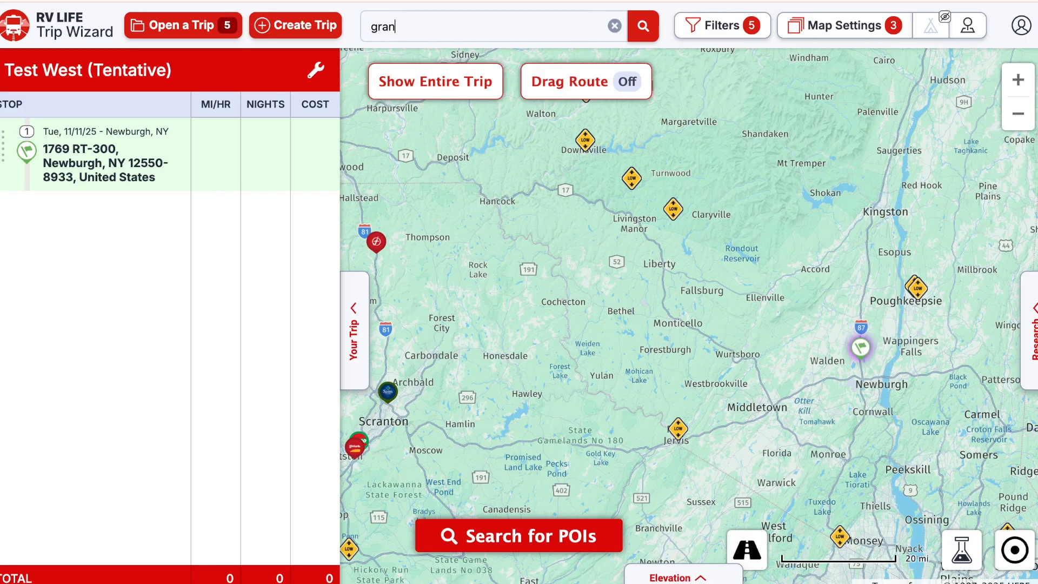
type("yon south")
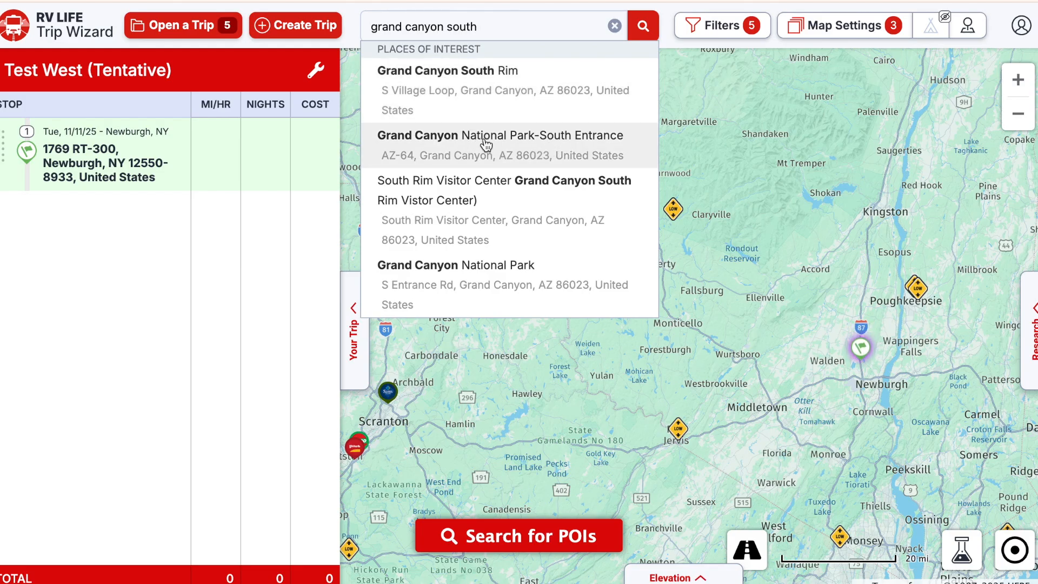
left_click(529, 153)
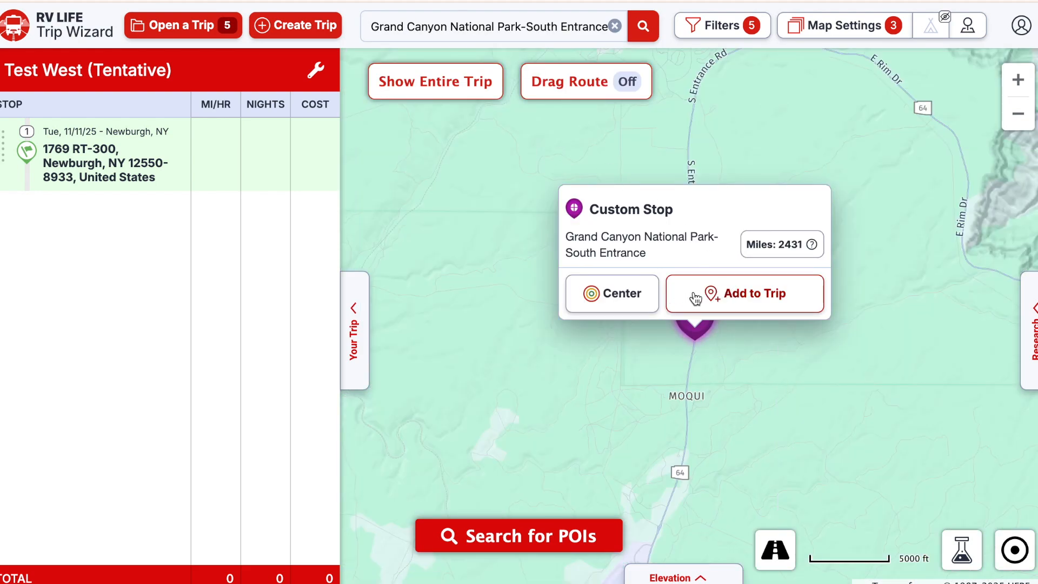
left_click(757, 294)
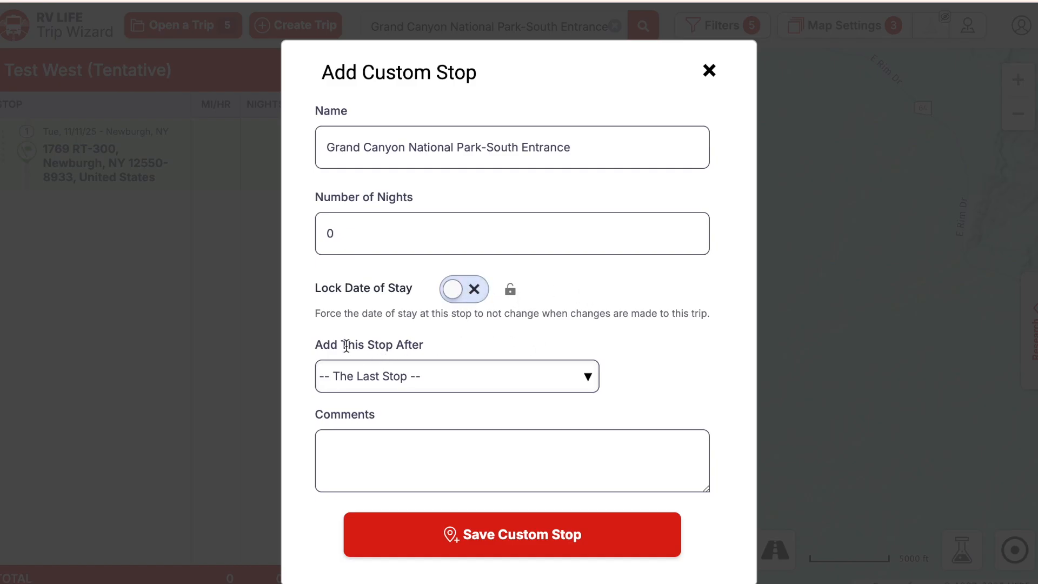
- Save the Grand Canyon South Entrance as a custom stop after the last stop
left_click(591, 379)
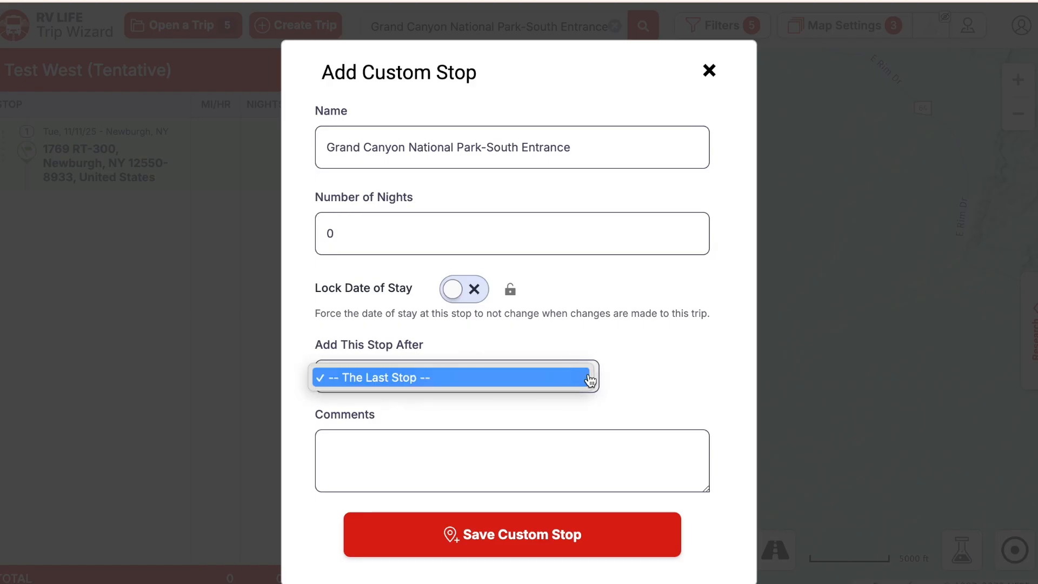
left_click(643, 355)
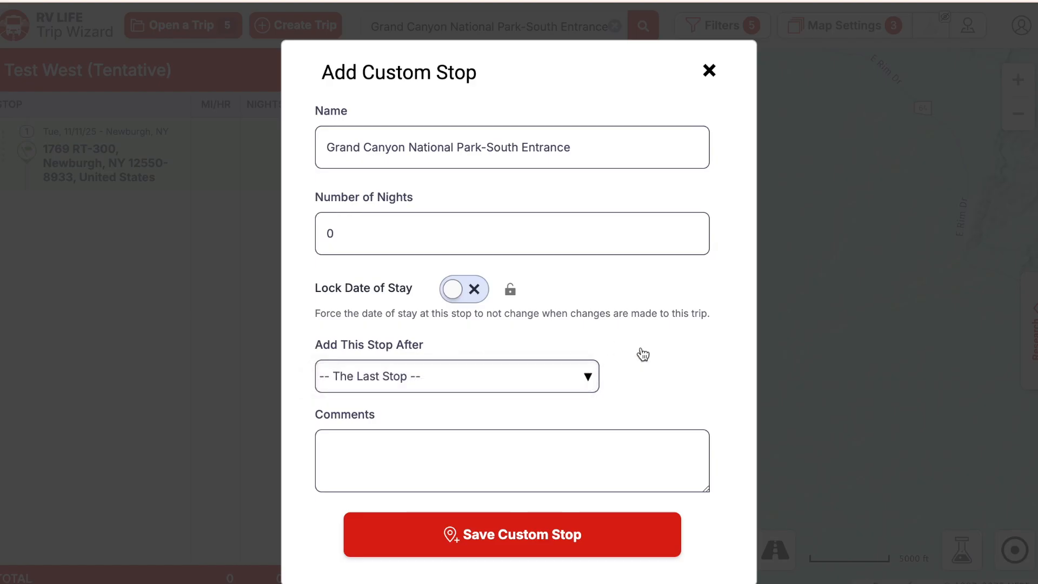
left_click(573, 443)
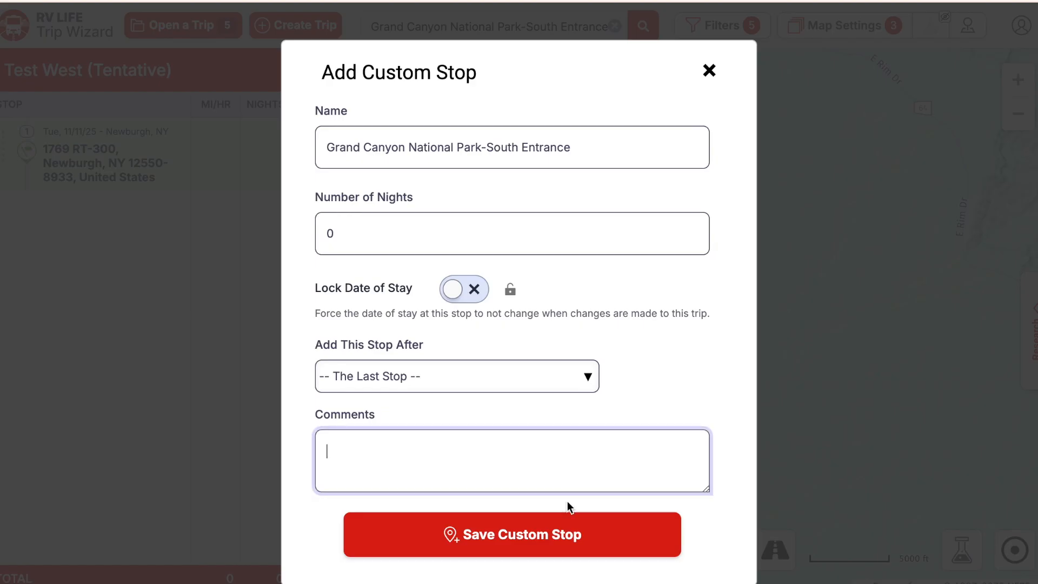
left_click(560, 535)
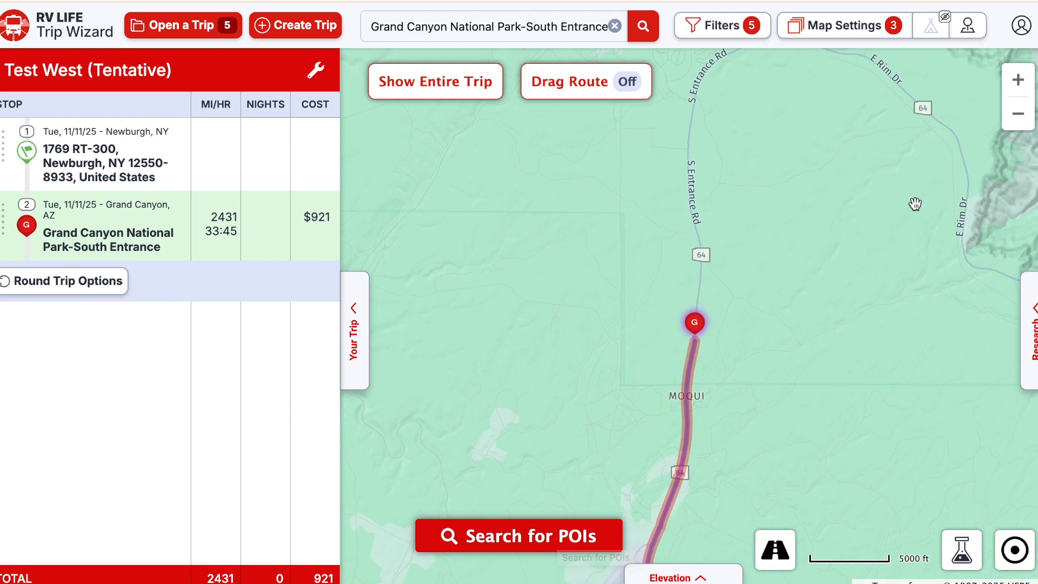
left_click(1023, 113)
- Zoom out and pan to frame the Newburgh-to-Grand Canyon route, then clear the Grand Canyon search
left_click(1024, 112)
left_click(1023, 113)
left_click(1024, 115)
left_click(1024, 115)
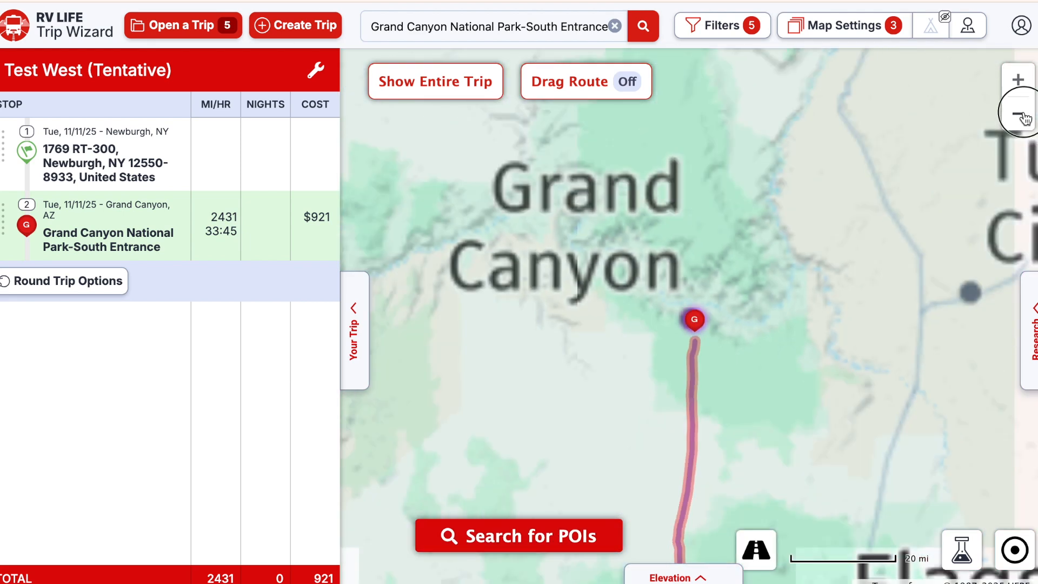
left_click(1023, 114)
left_click(1024, 115)
left_click(1023, 115)
left_click(1023, 115)
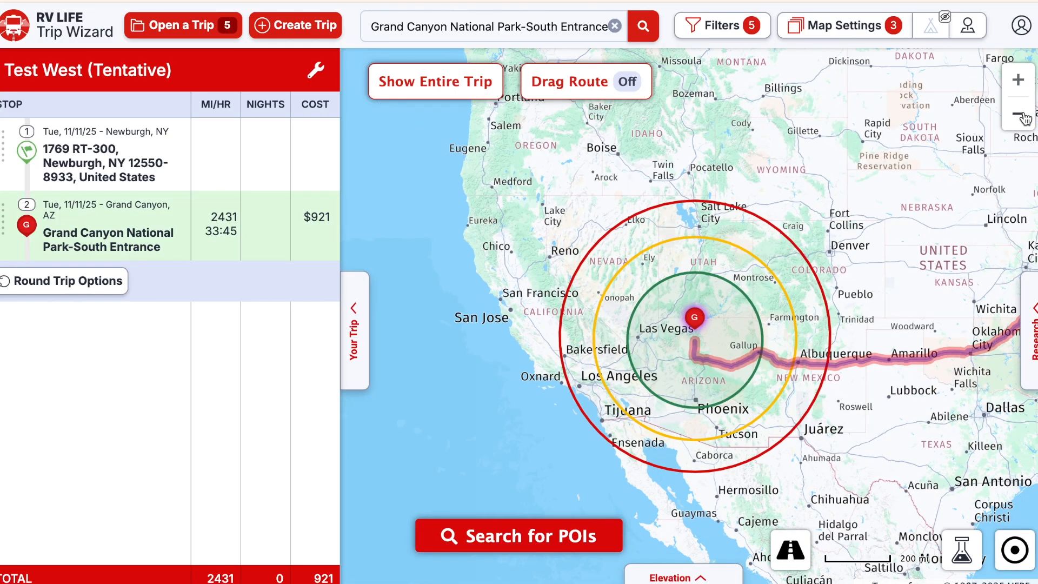
left_click(1024, 114)
left_click_drag(866, 254, 615, 273)
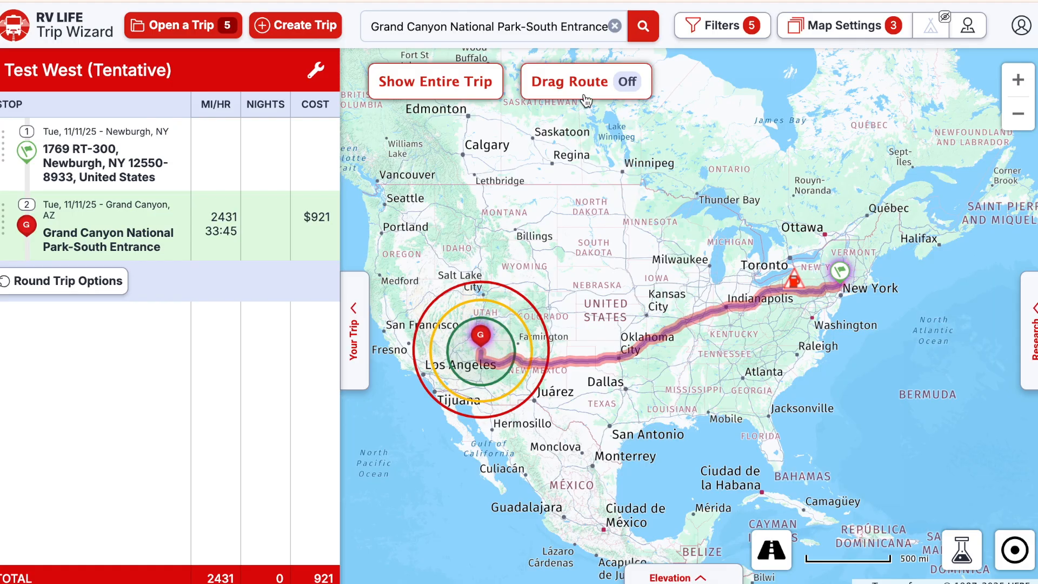
left_click(615, 27)
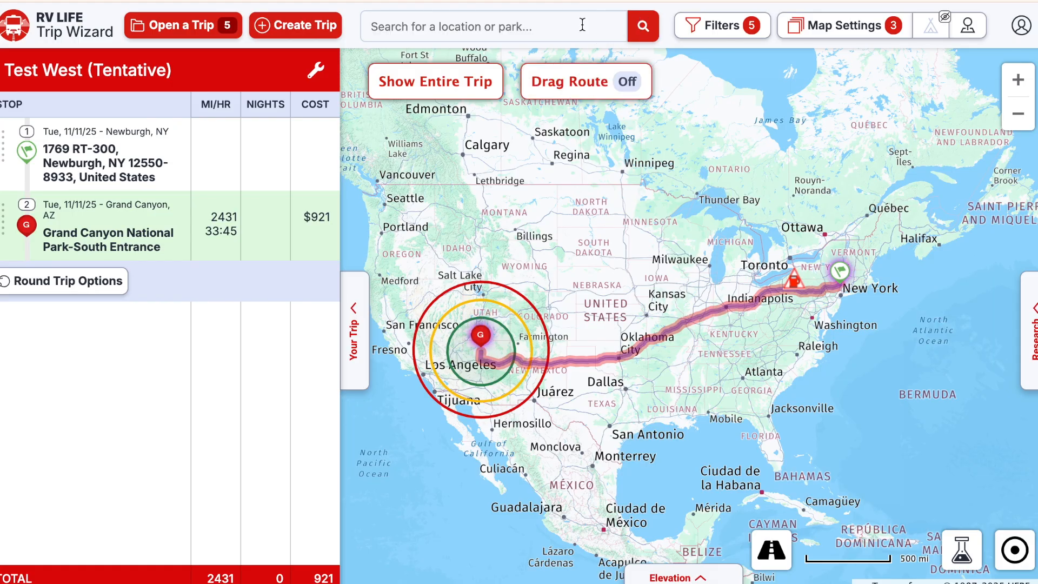
- Search 'mamoth caves' and save Mammoth Cave National Park as a custom stop right after Newburgh
type("ma")
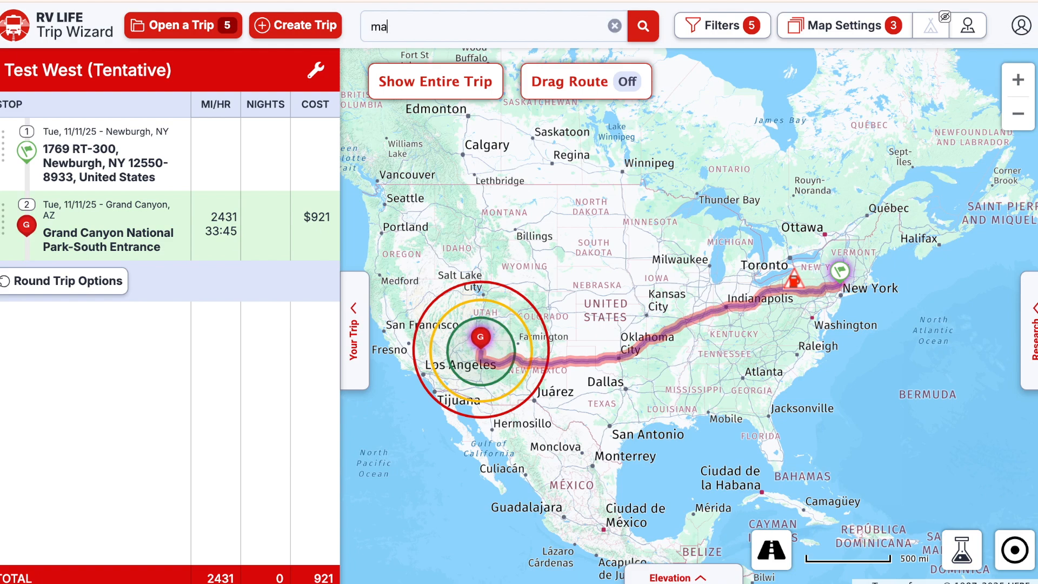
type("moth caves")
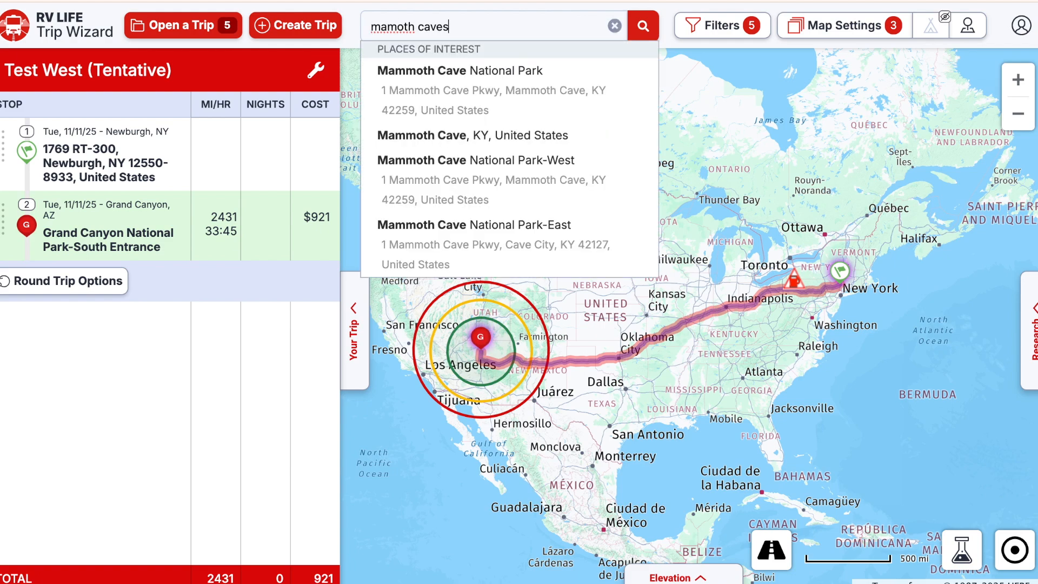
left_click(483, 79)
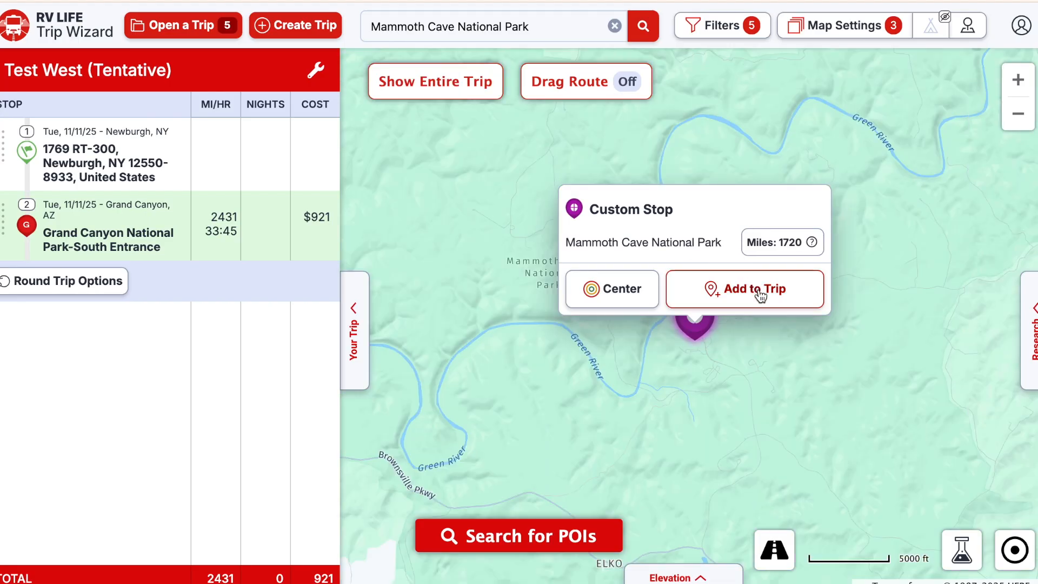
left_click(759, 289)
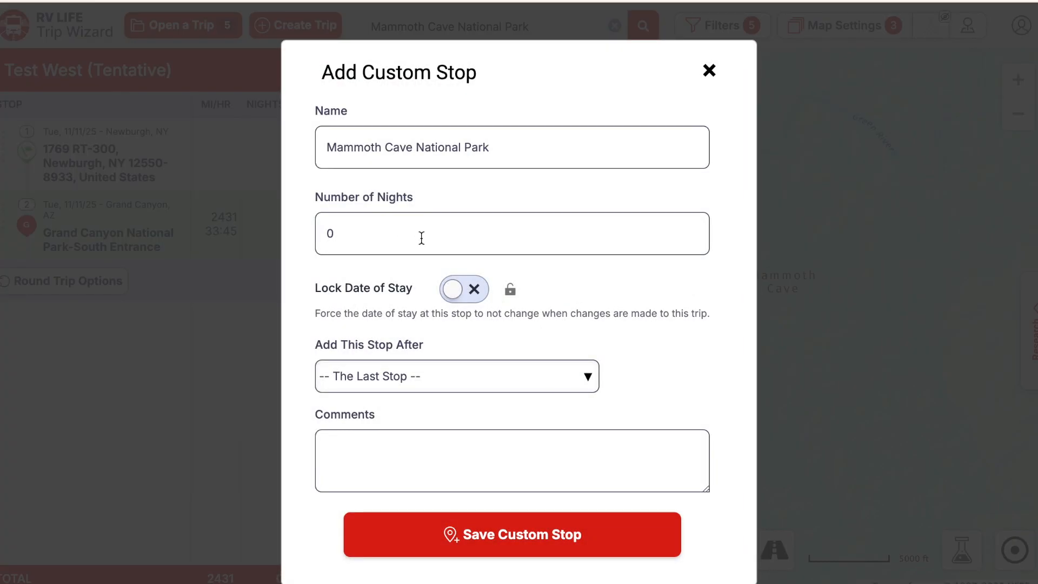
left_click(591, 380)
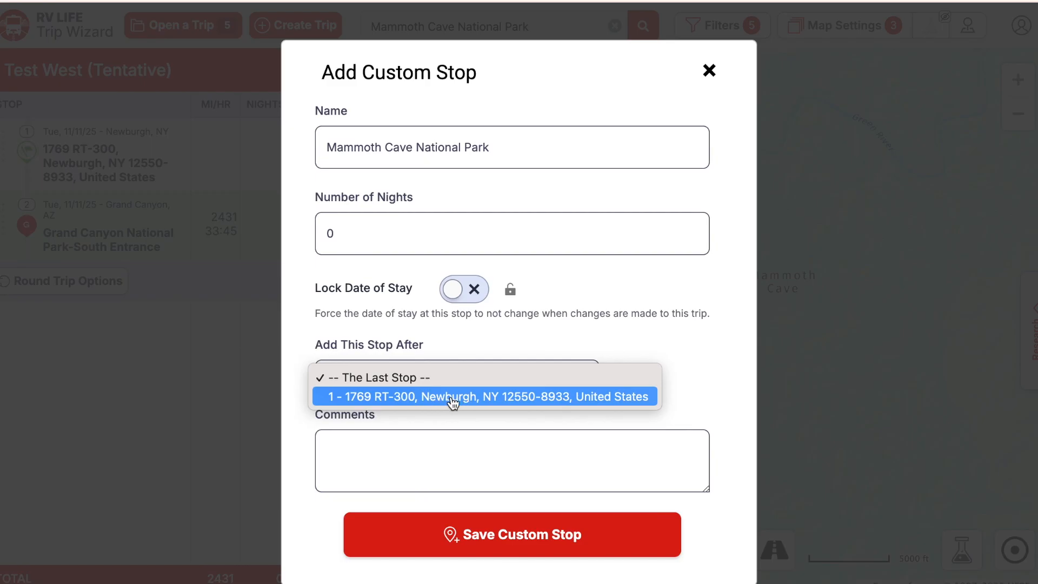
left_click(557, 397)
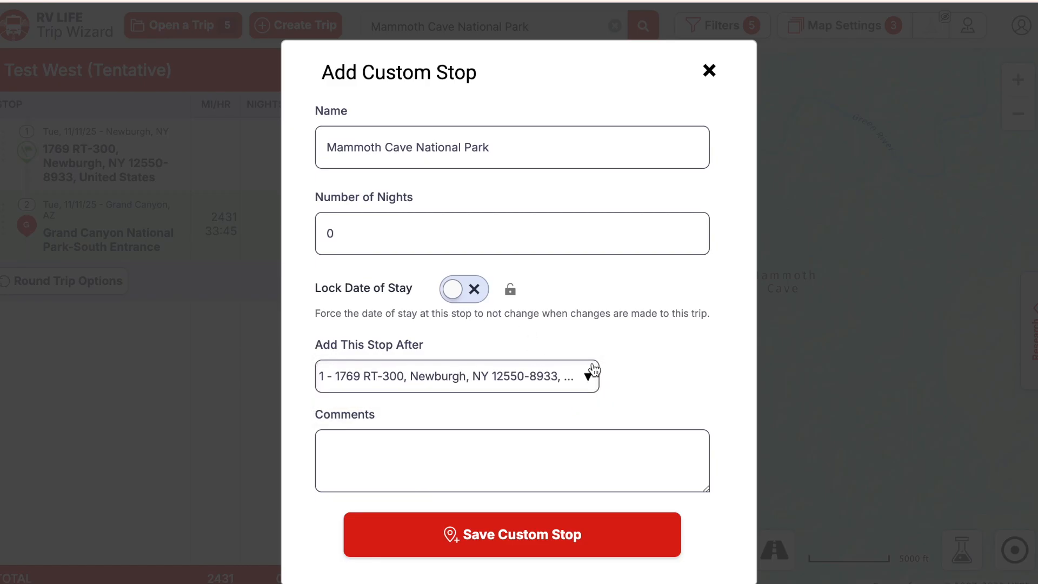
left_click(533, 543)
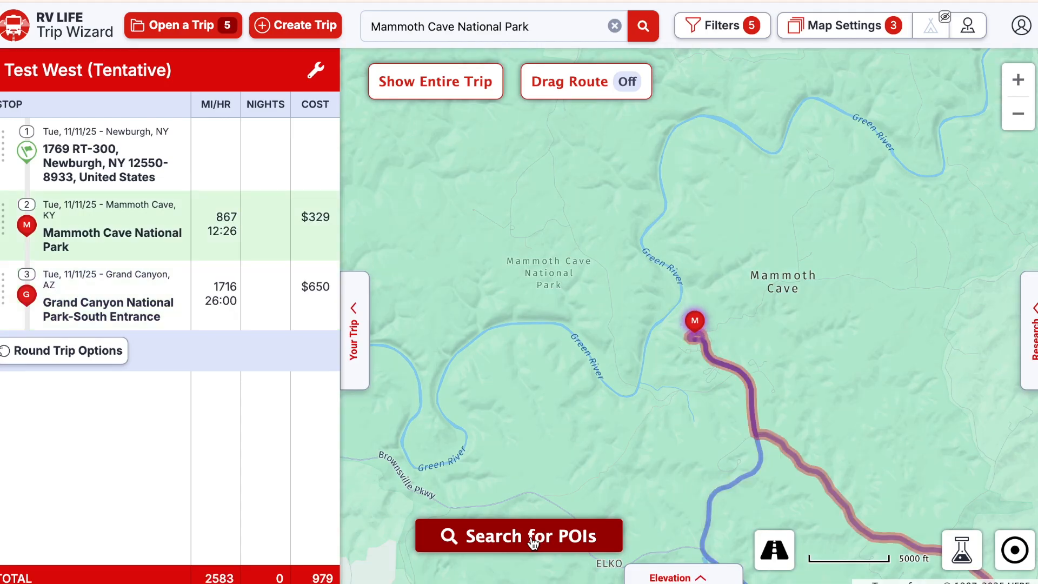
- Zoom the map out from Mammoth Cave to the regional route and clear the Mammoth Cave query
left_click(1018, 115)
left_click(1018, 118)
left_click(1018, 118)
left_click(1018, 118)
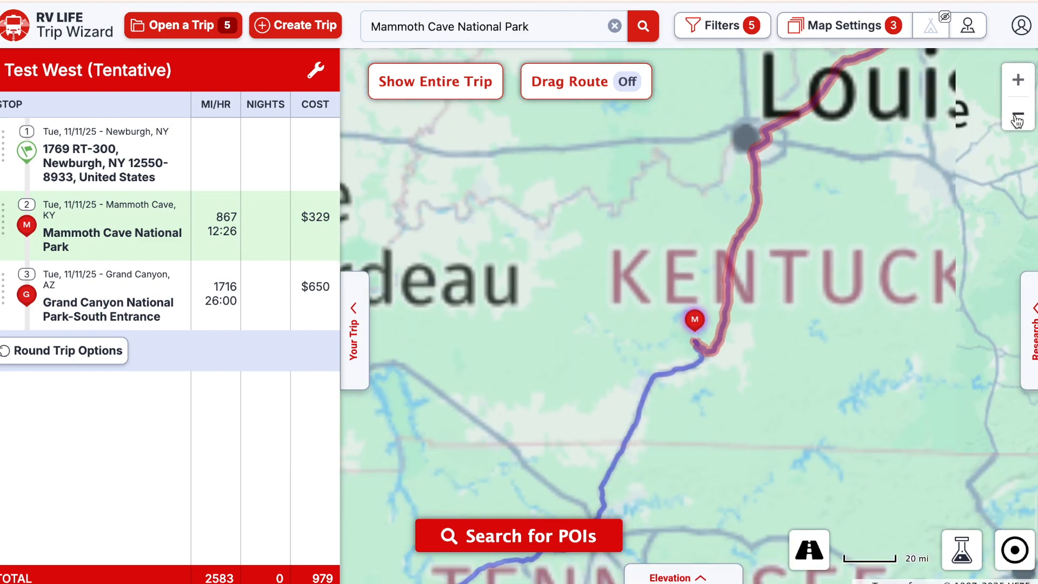
left_click(1017, 118)
left_click(1018, 118)
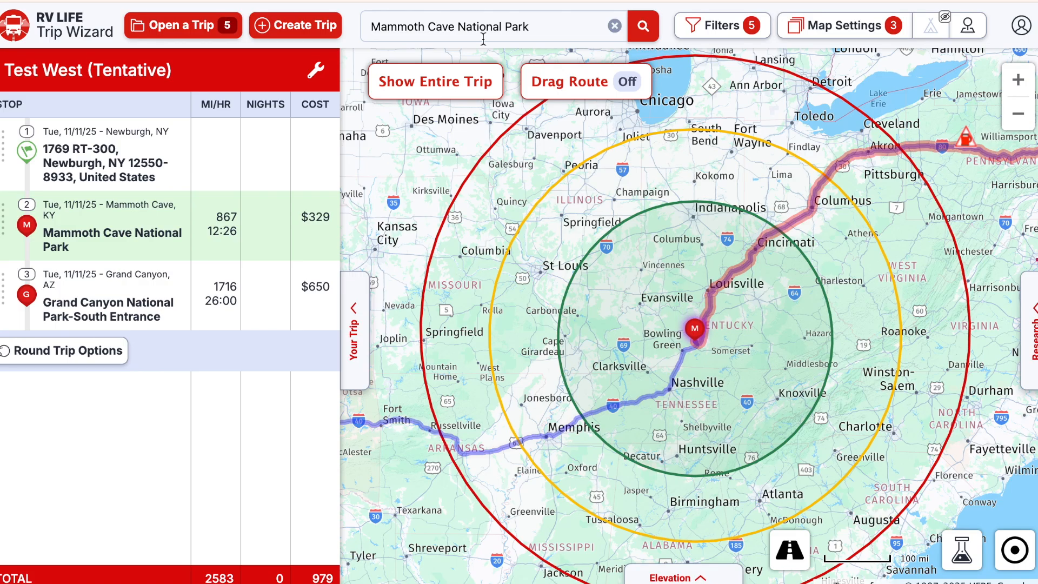
left_click(615, 27)
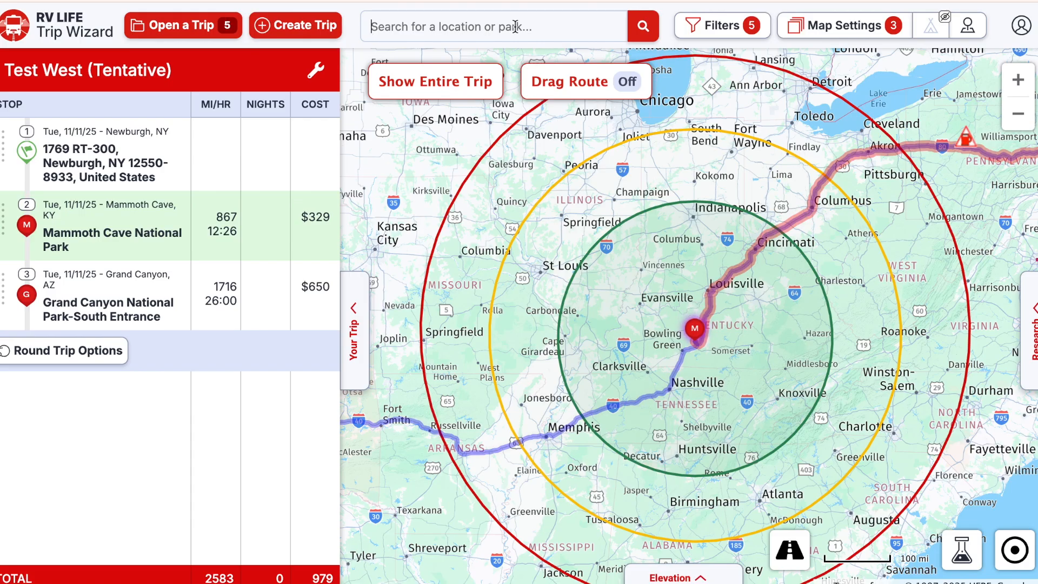
- Search 'hall of fame' and save RV/MH Hall of Fame in Elkhart, IN as custom stop 2
type("rv hall of fame")
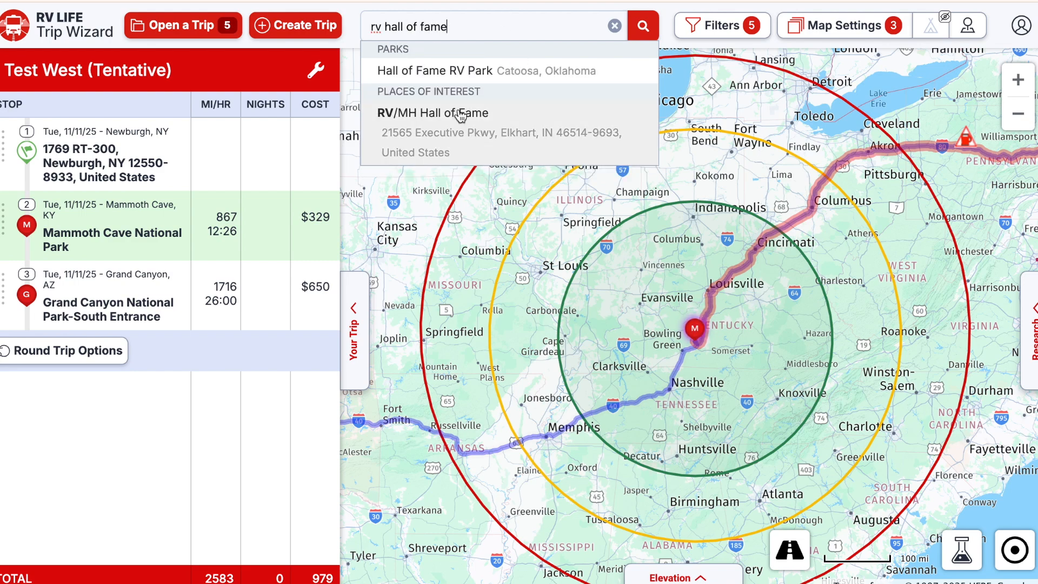
left_click(518, 140)
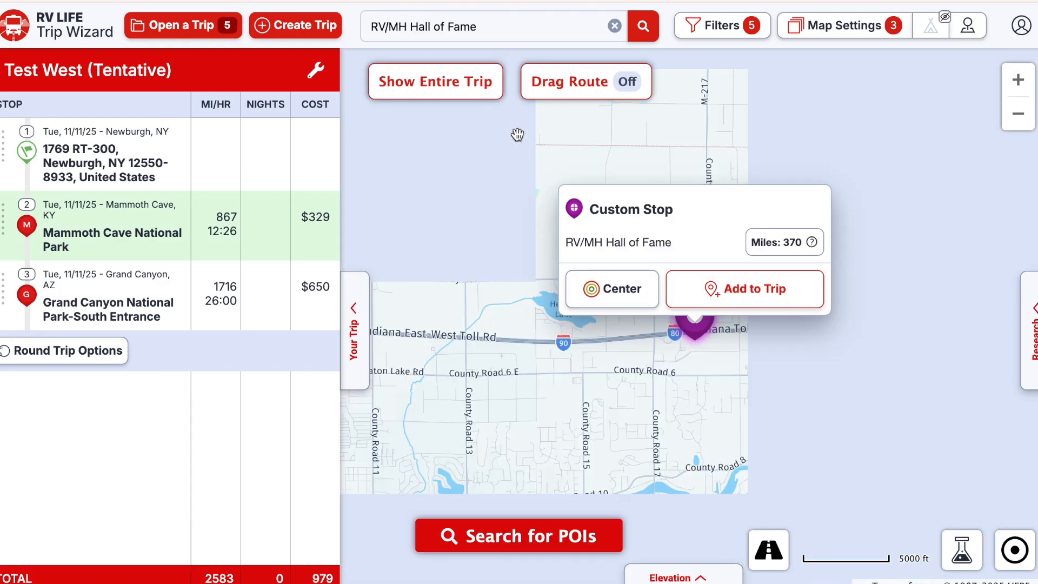
left_click(733, 298)
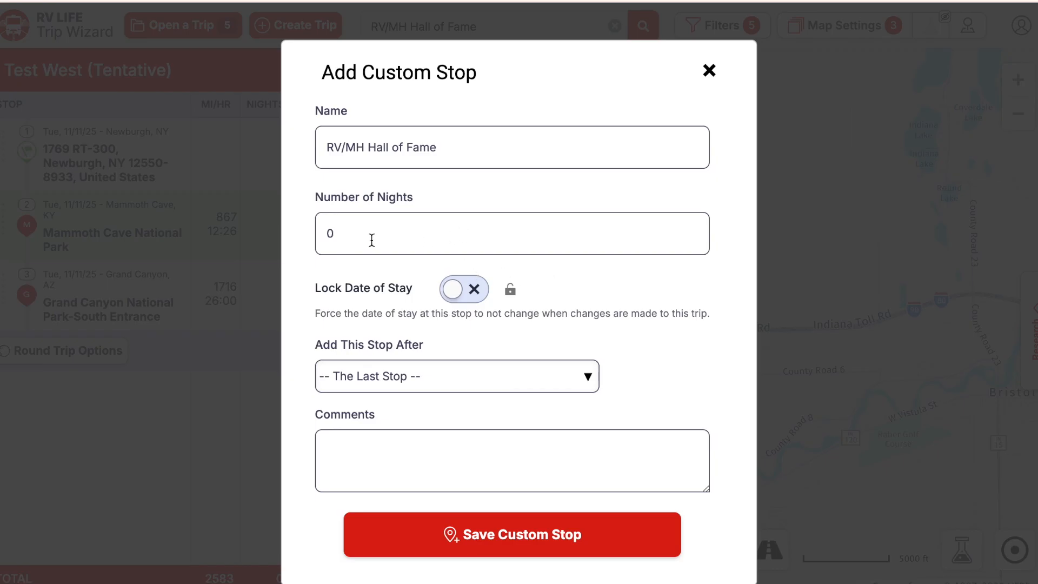
left_click(510, 375)
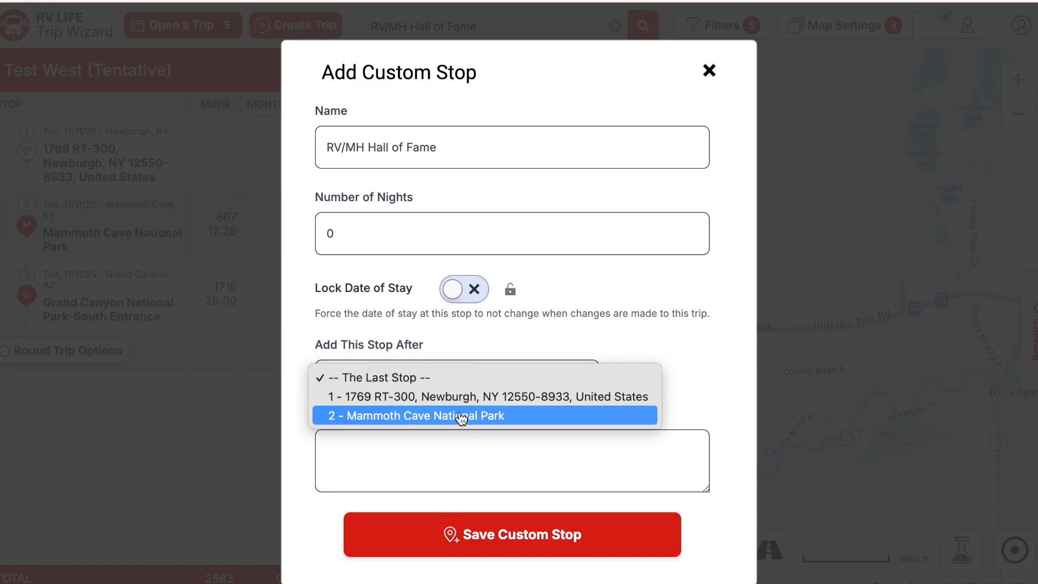
left_click(460, 389)
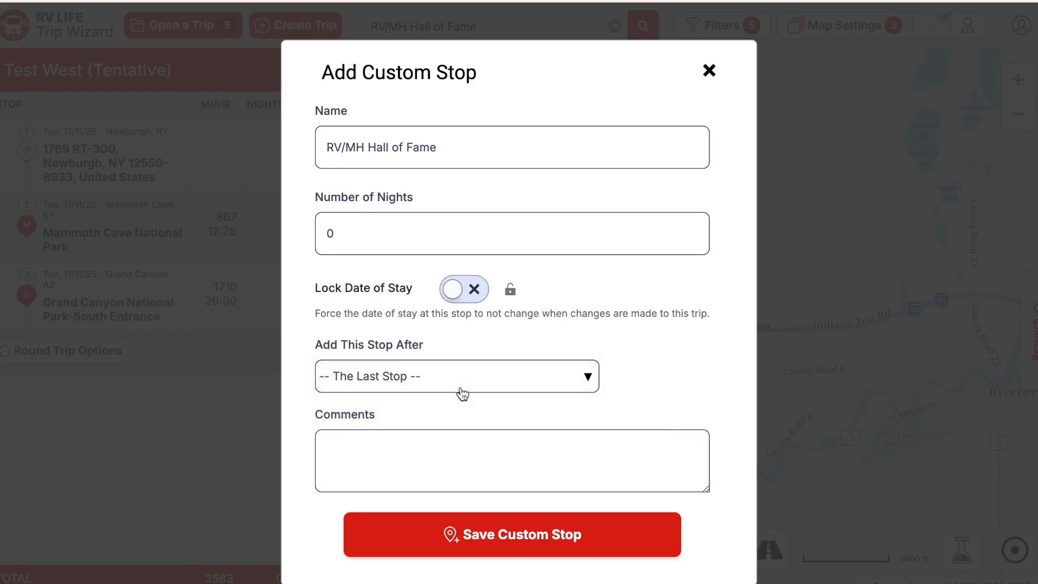
left_click(548, 536)
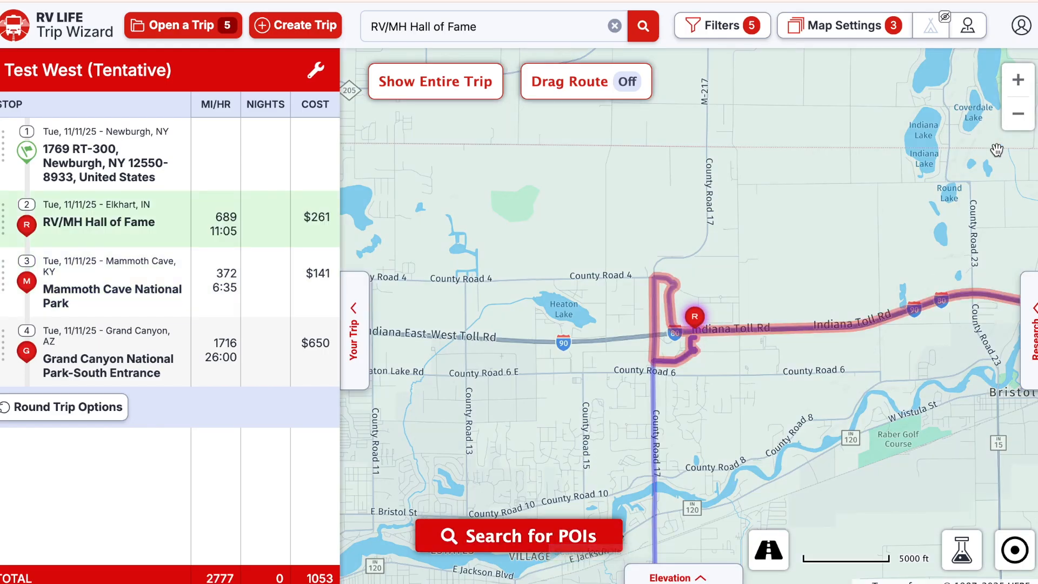
- Zoom out to the whole eastern route and clear the RV/MH Hall of Fame query
left_click(1019, 115)
left_click(1019, 115)
left_click(1020, 115)
left_click(1020, 115)
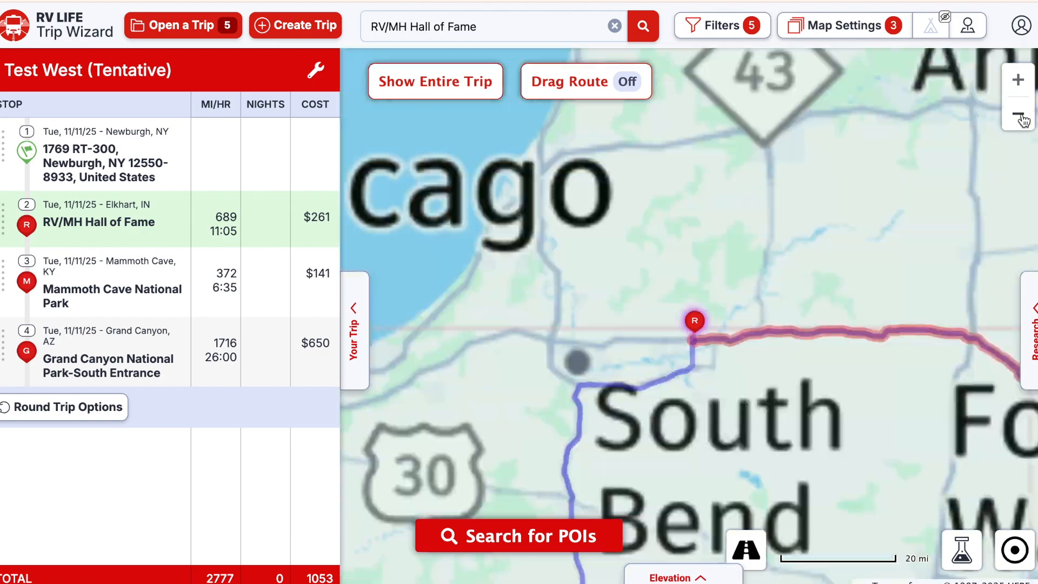
left_click(1020, 116)
left_click(1019, 116)
left_click(1020, 116)
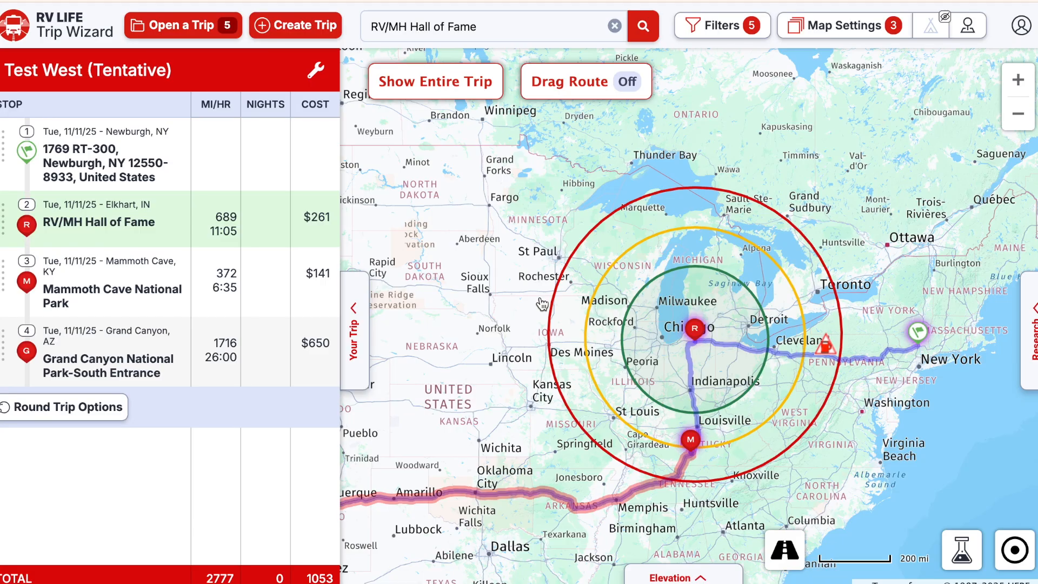
left_click(614, 27)
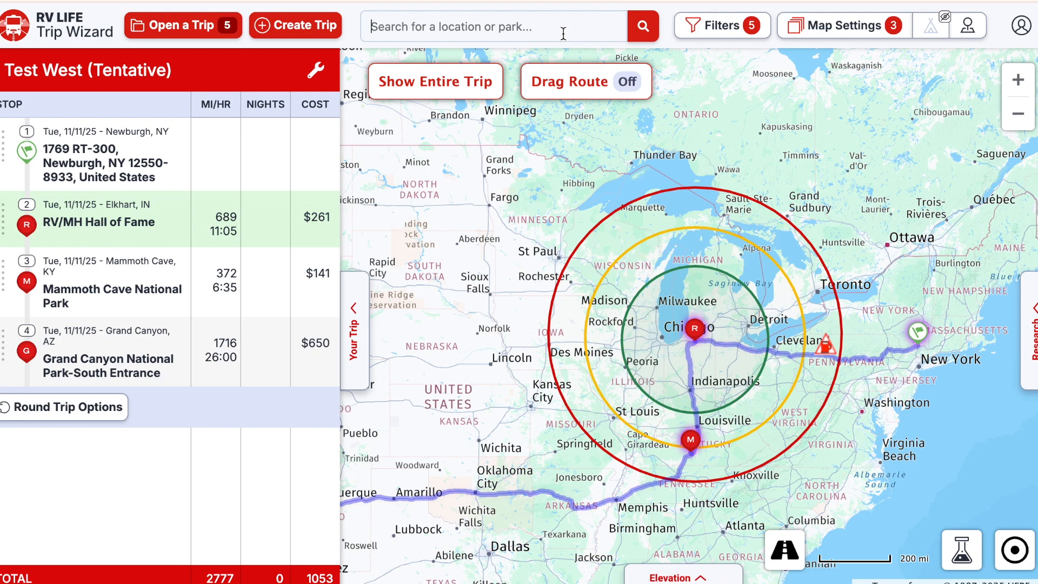
- Search for Elvis, select Graceland, and zoom out to see Memphis relative to the route
type("elvis presl")
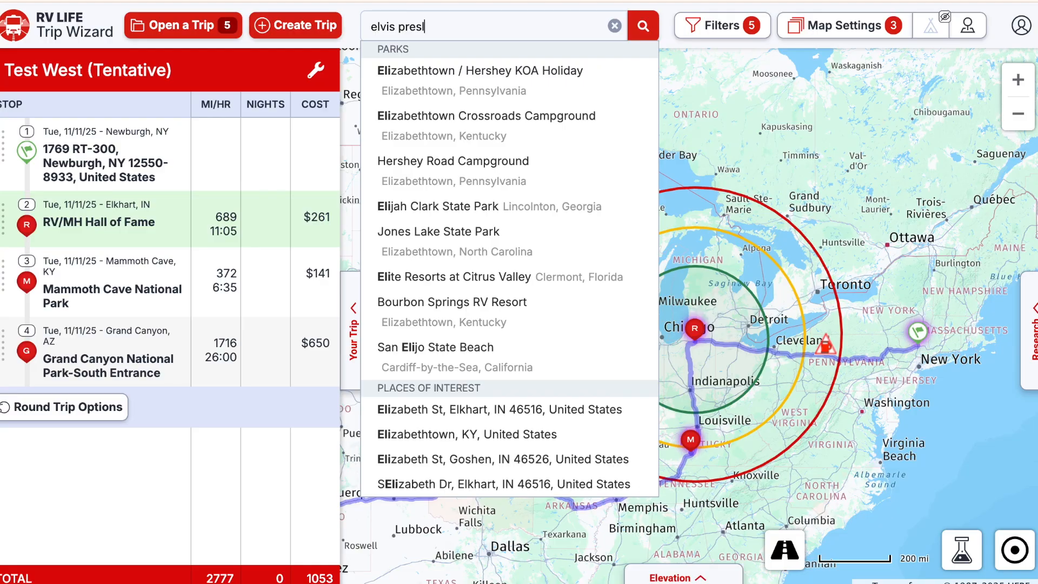
type("ey")
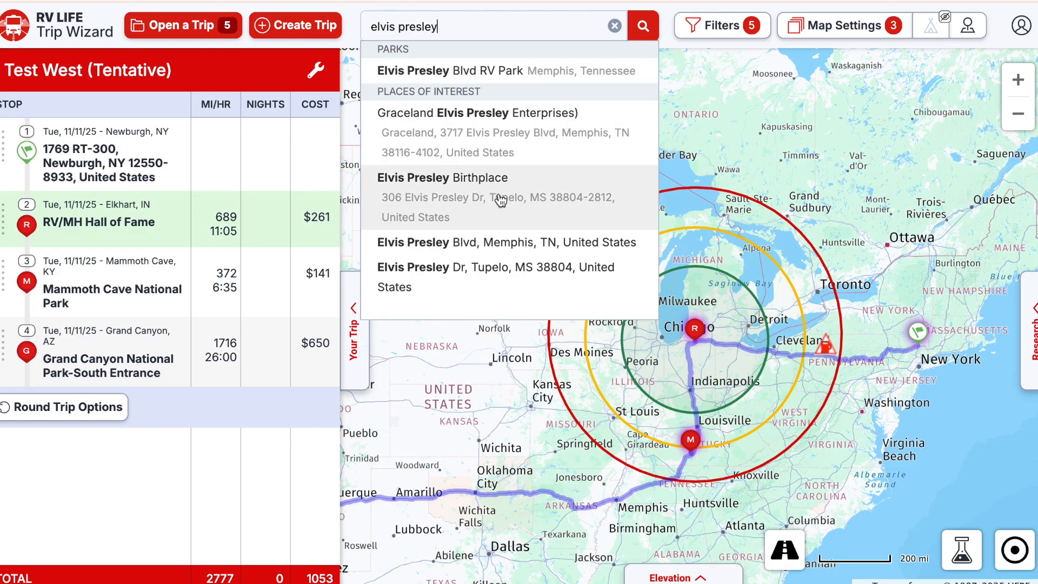
left_click(481, 142)
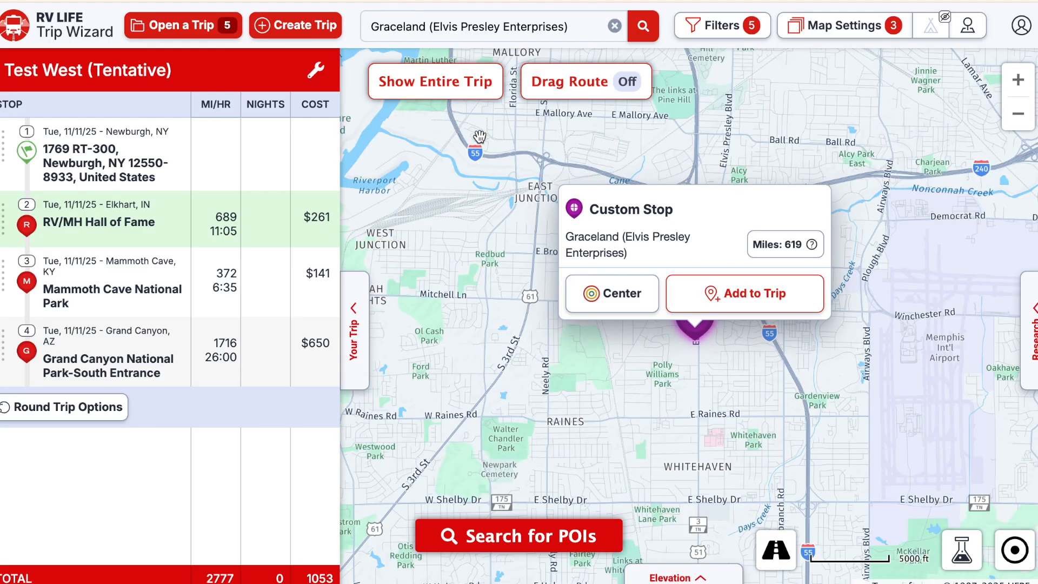
left_click(1018, 115)
left_click(1018, 114)
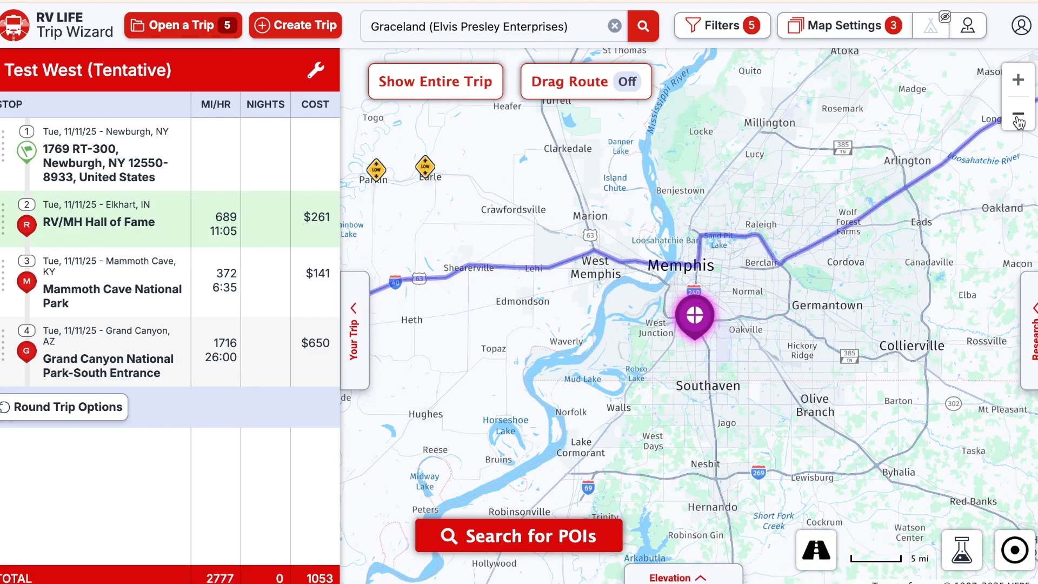
left_click(1018, 114)
left_click(1019, 115)
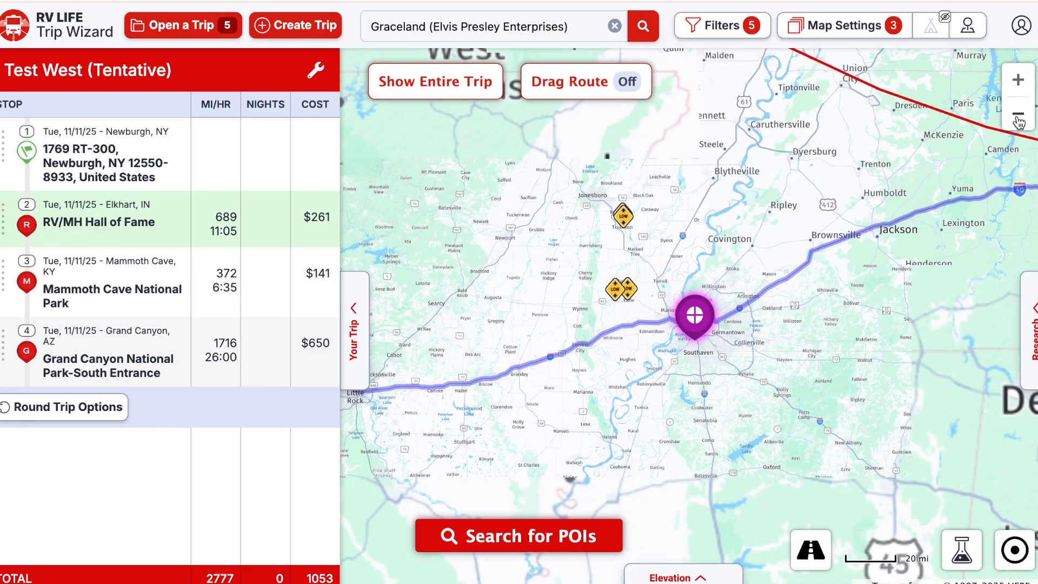
left_click(1018, 114)
left_click(1019, 114)
left_click(1018, 115)
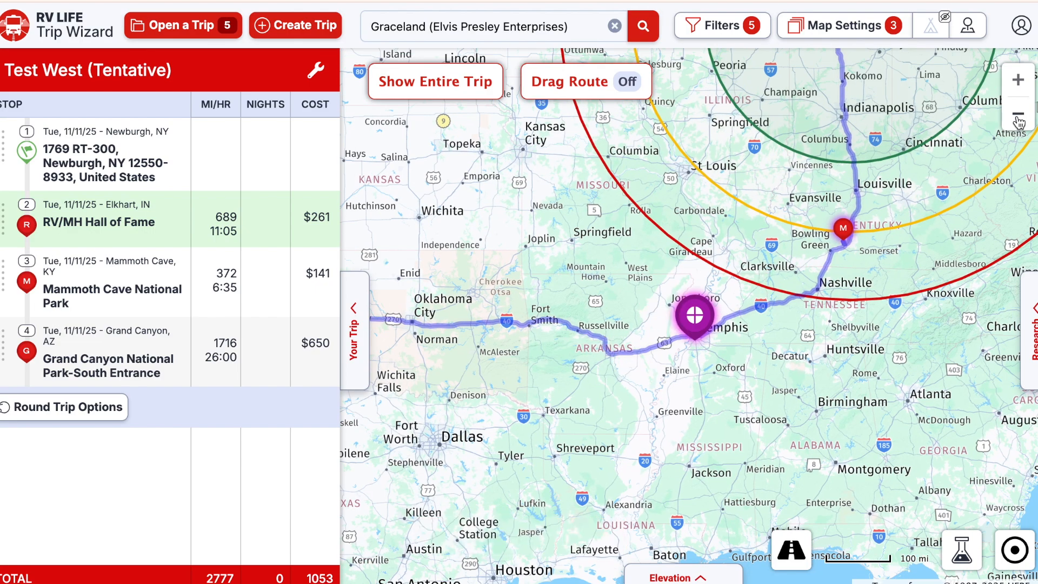
left_click(1019, 114)
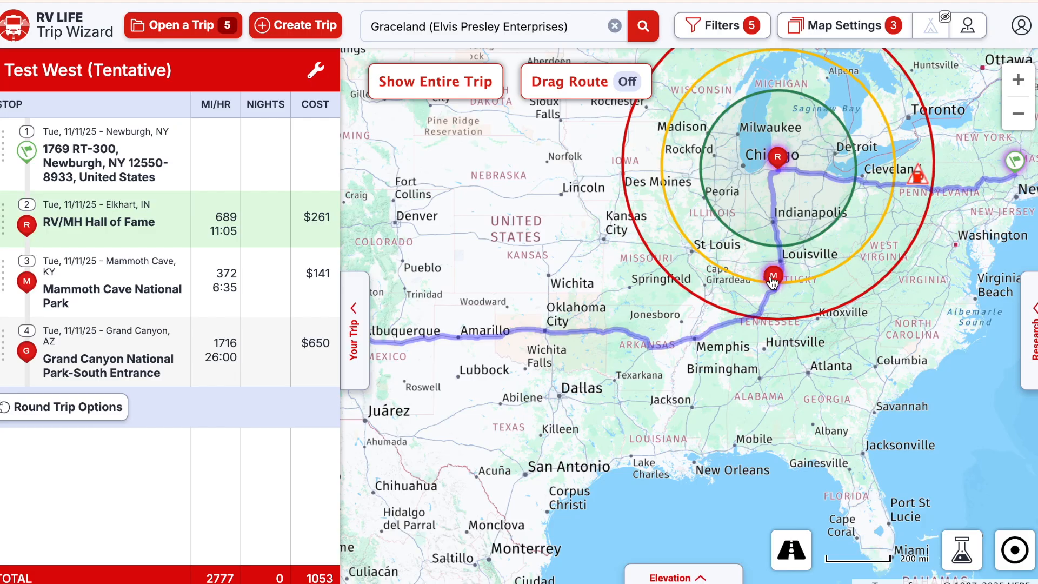
- Save Graceland (Elvis Presley Enterprises) as a custom stop right after Mammoth Cave National Park
left_click(1019, 80)
left_click(1019, 80)
left_click(1018, 80)
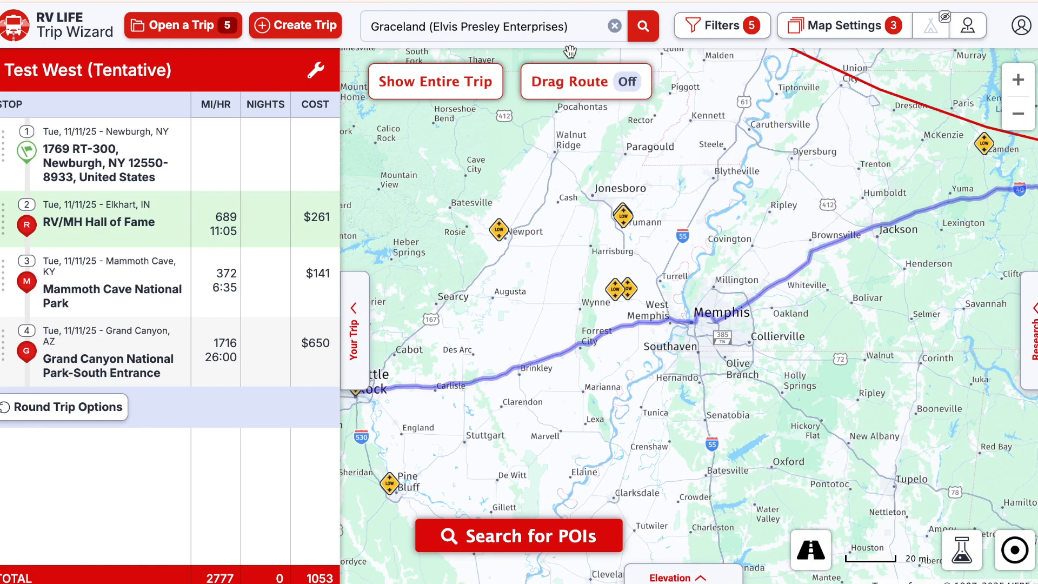
left_click(575, 25)
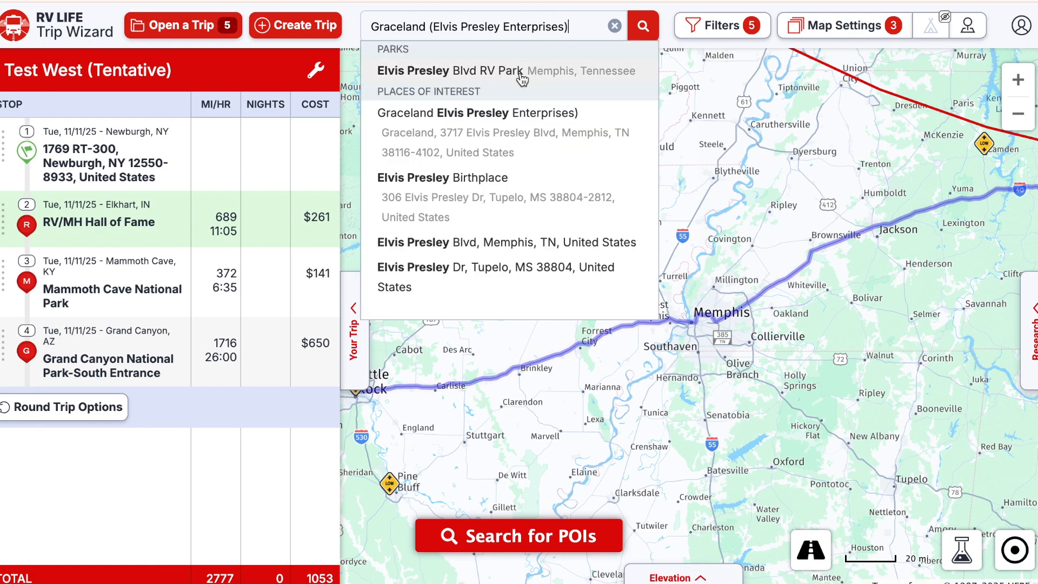
left_click(511, 140)
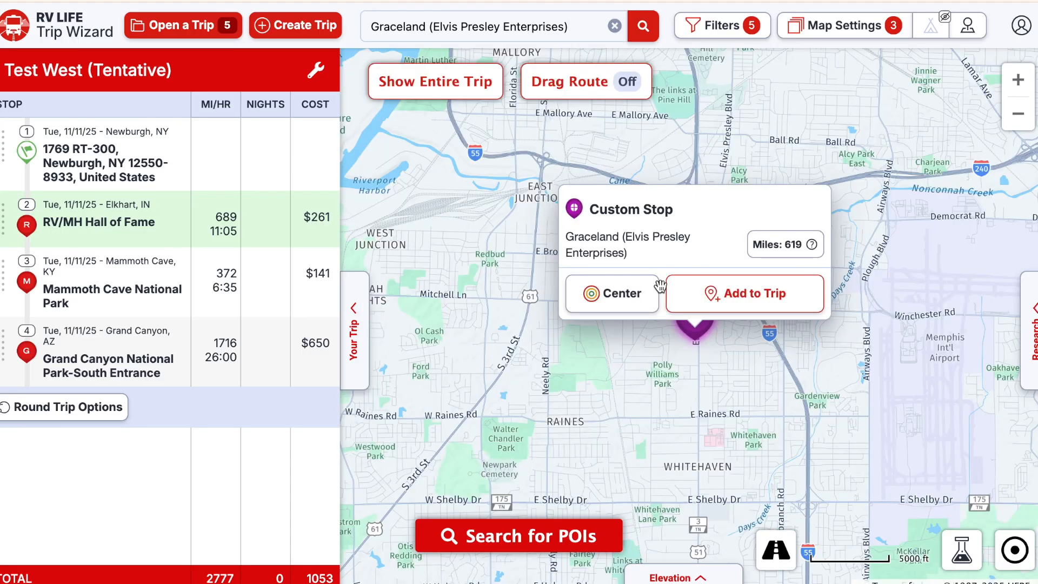
left_click(725, 293)
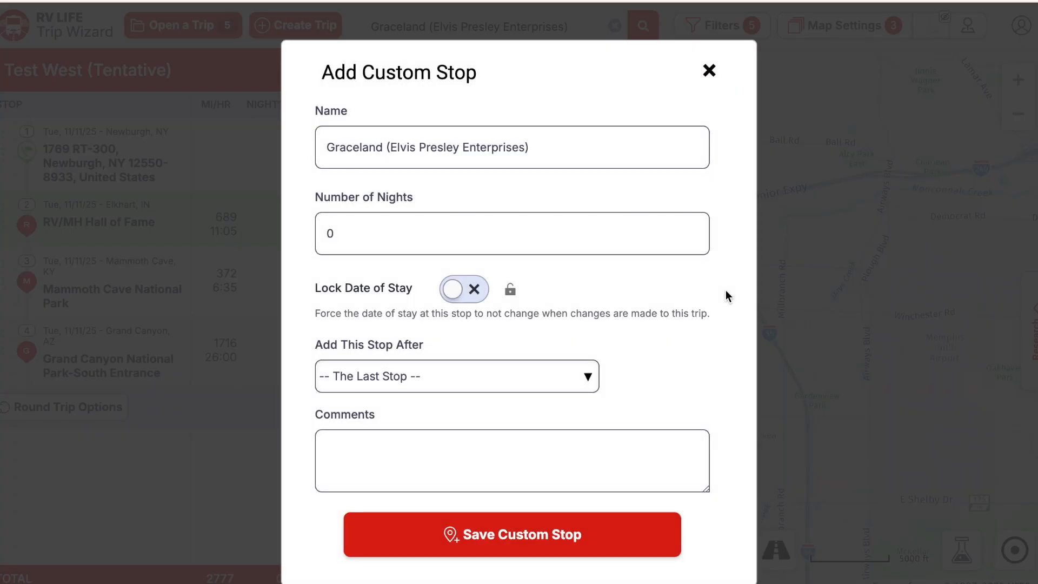
left_click(594, 378)
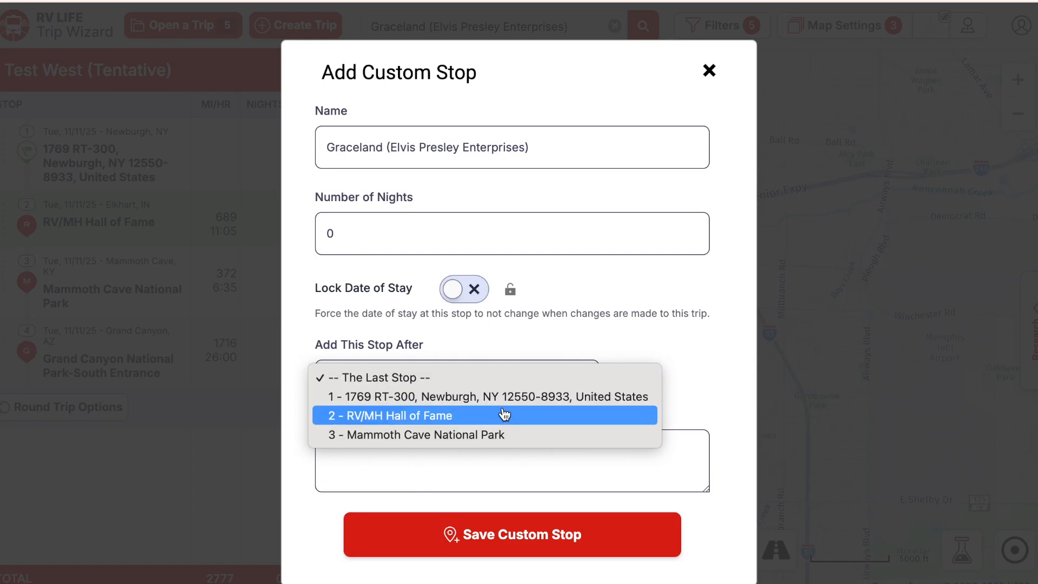
left_click(500, 436)
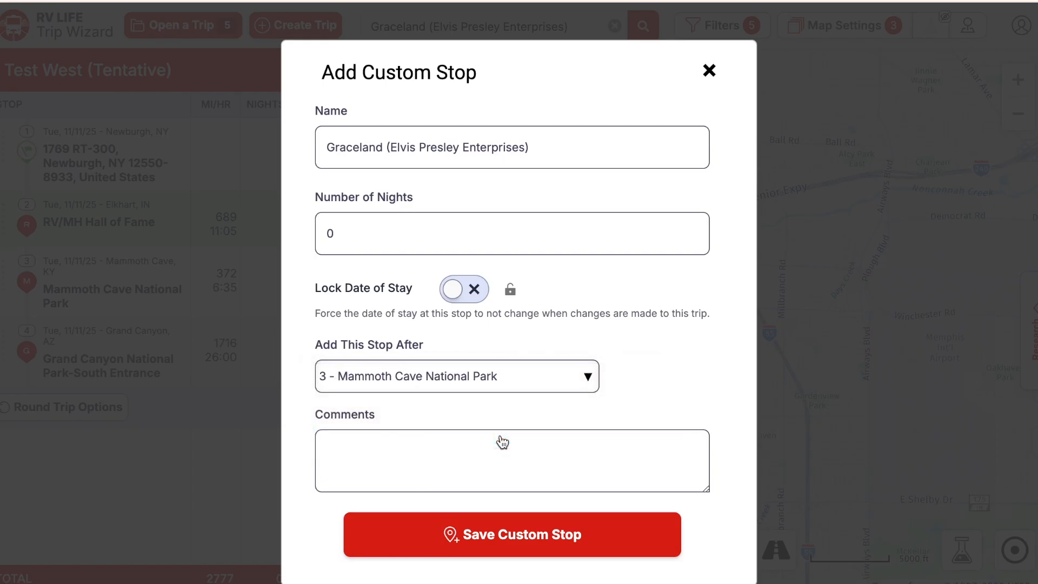
left_click(534, 548)
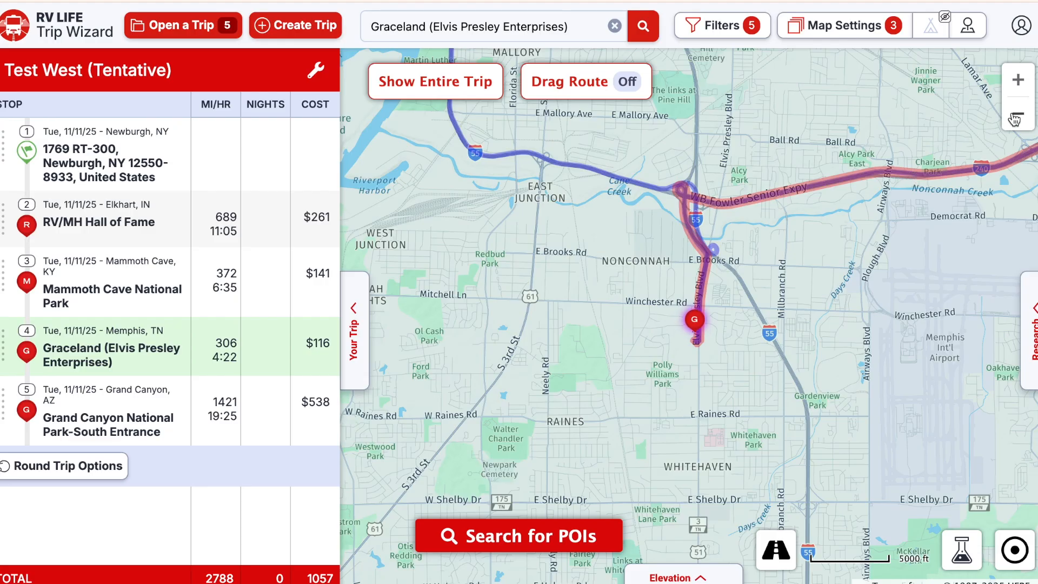
- Zoom out from Graceland to the entire route and clear the Graceland query
left_click(1019, 116)
left_click(1018, 115)
left_click(1018, 115)
left_click(1018, 116)
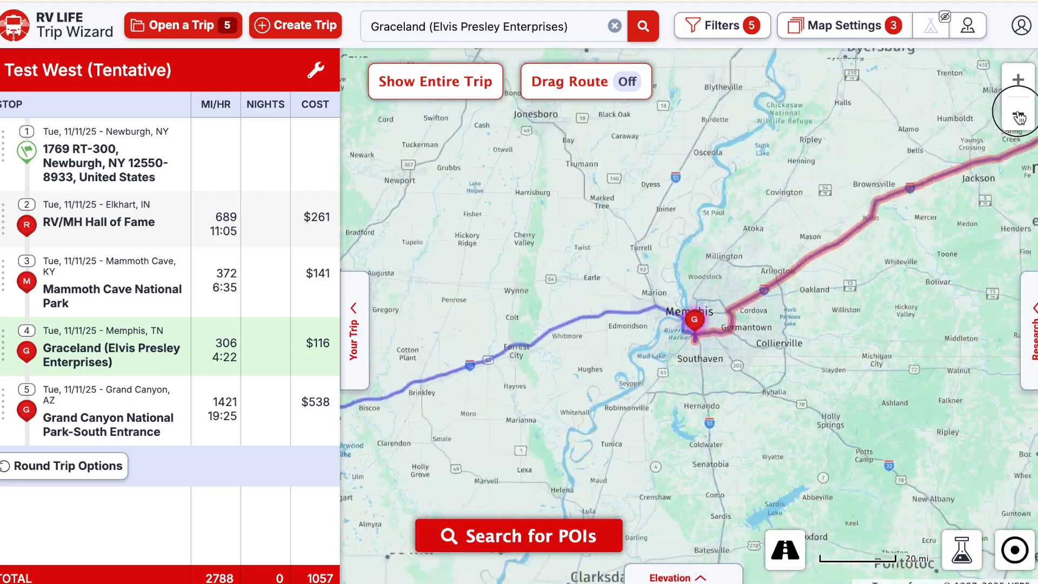
left_click(1019, 116)
left_click(1018, 116)
left_click(1019, 116)
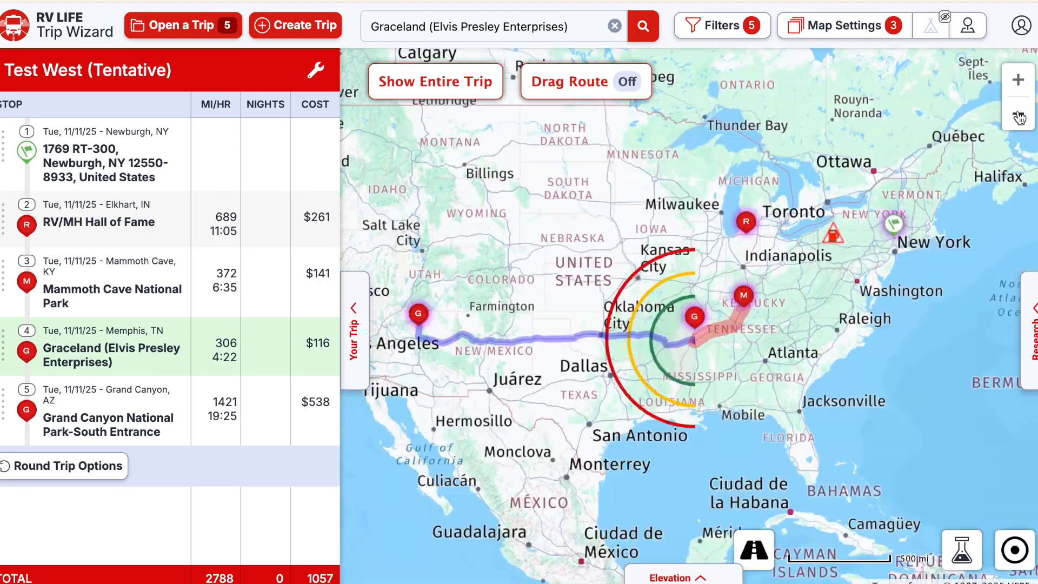
left_click(1018, 115)
mouse_move(204, 288)
mouse_move(204, 352)
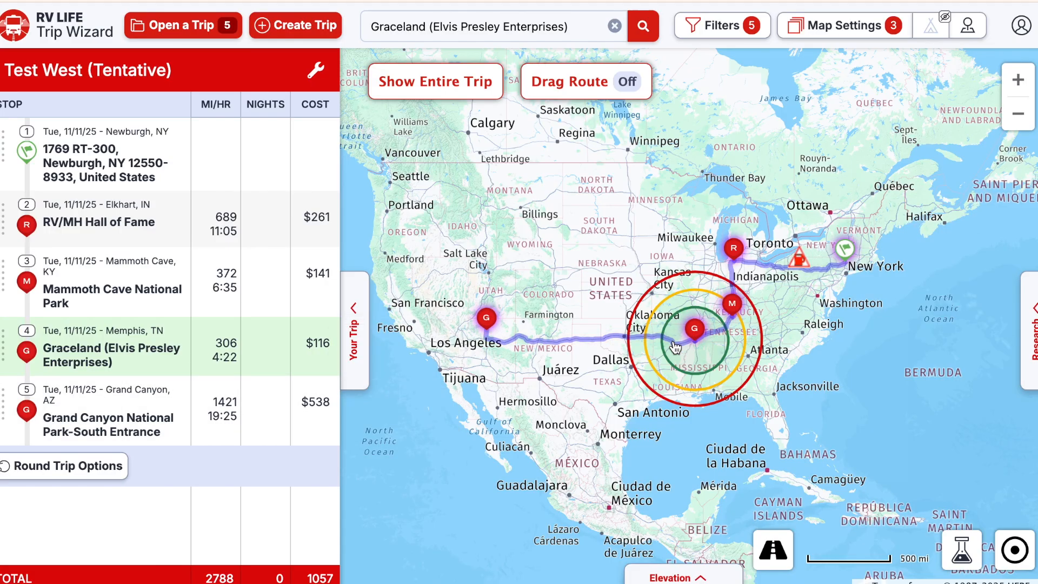
left_click(615, 26)
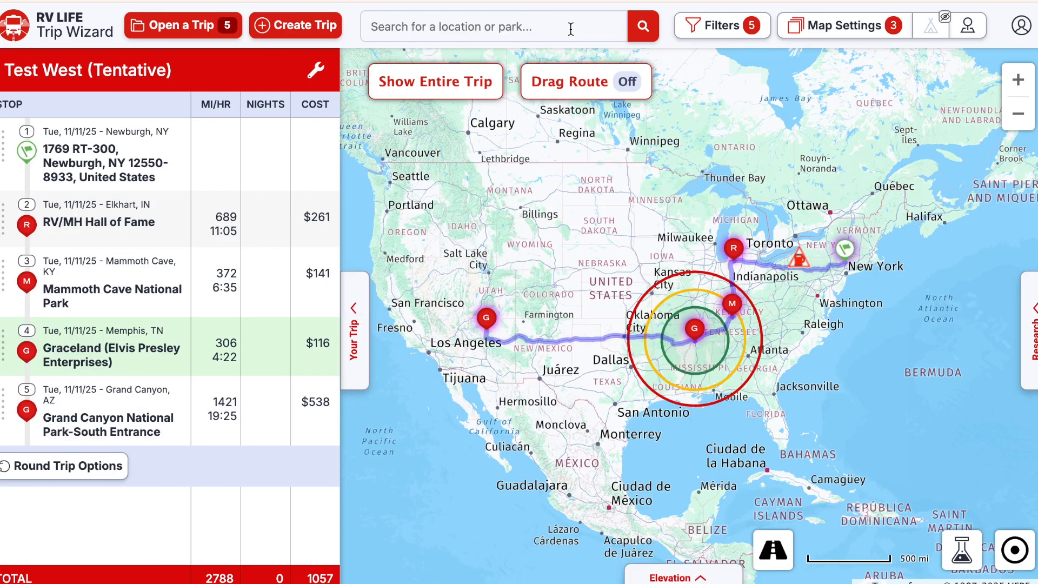
- Search 'corvette' and save National CORVETTE Museum (Bowling Green, KY) as stop 5, after Graceland
type("c")
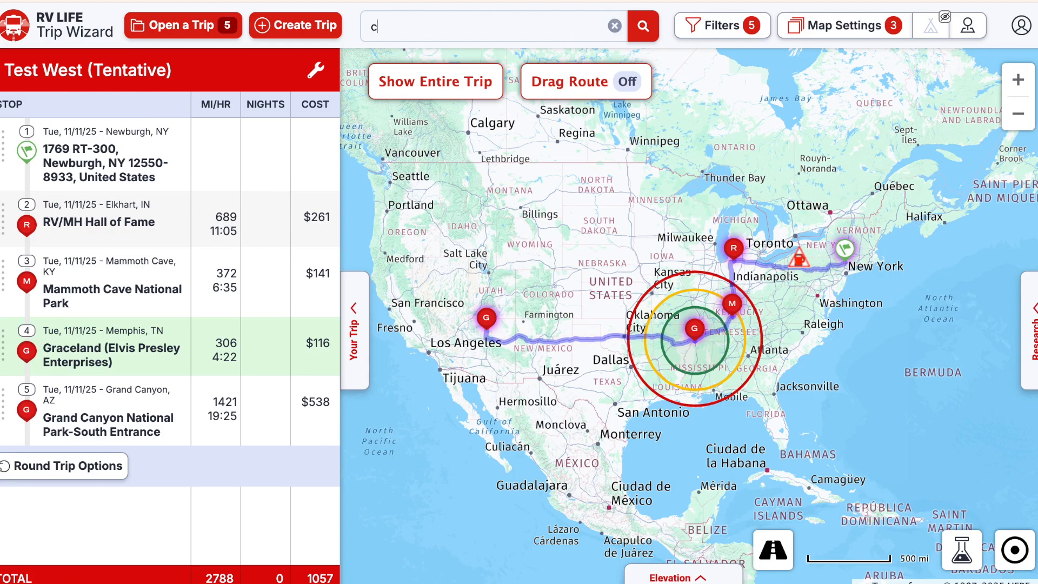
type("orvette")
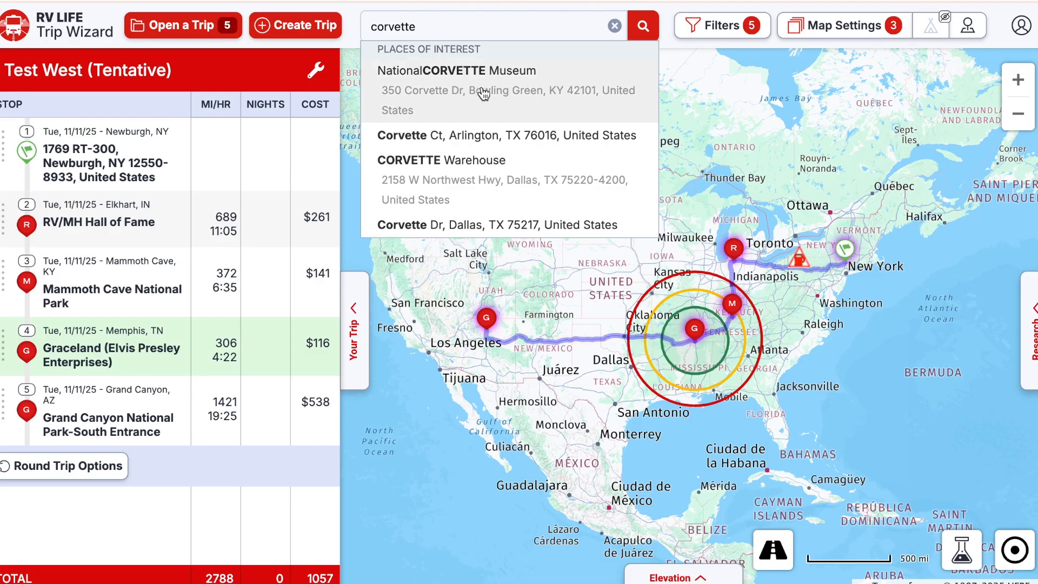
left_click(483, 93)
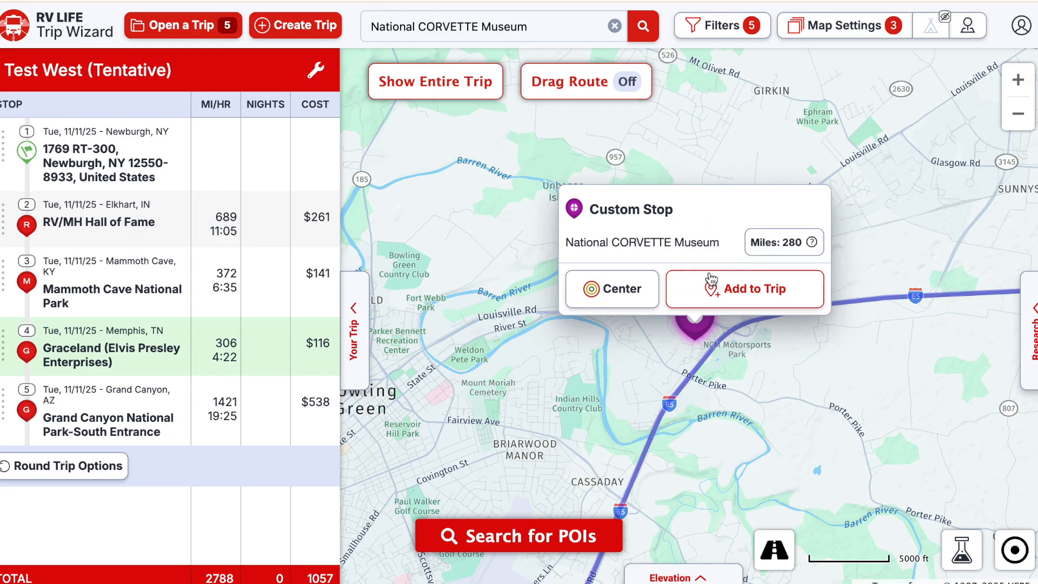
left_click(747, 295)
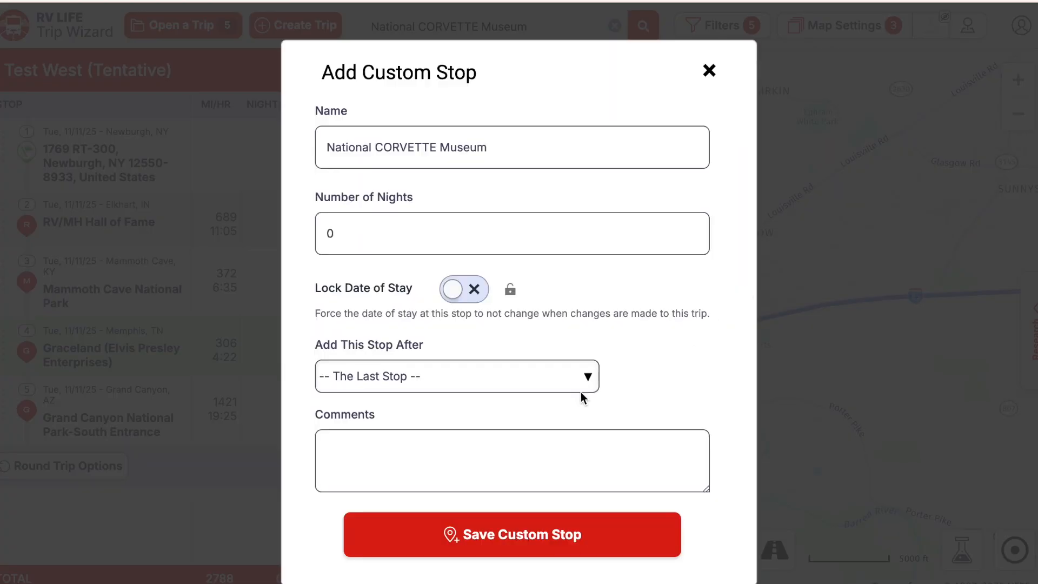
left_click(586, 380)
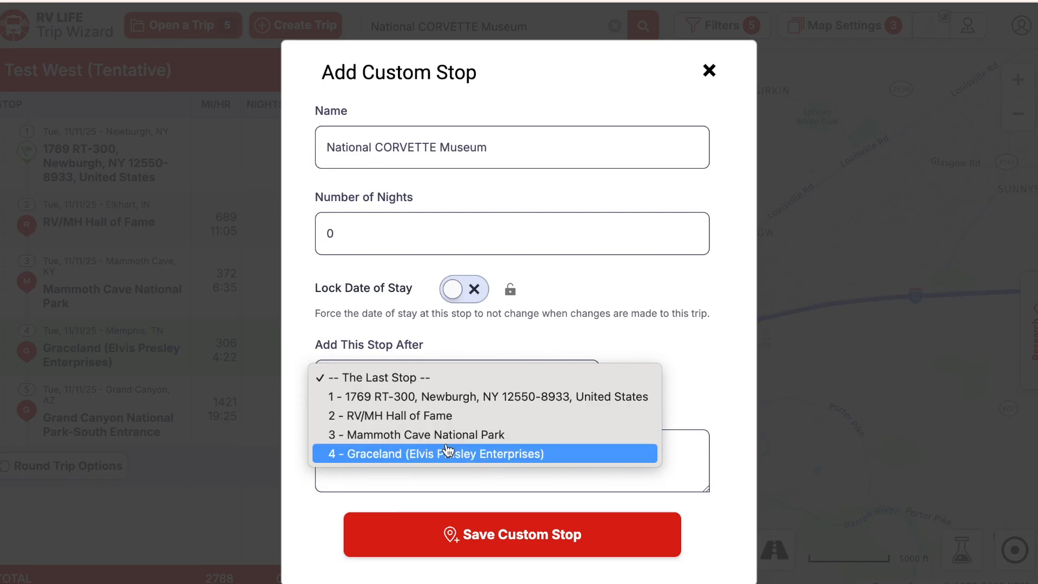
left_click(394, 456)
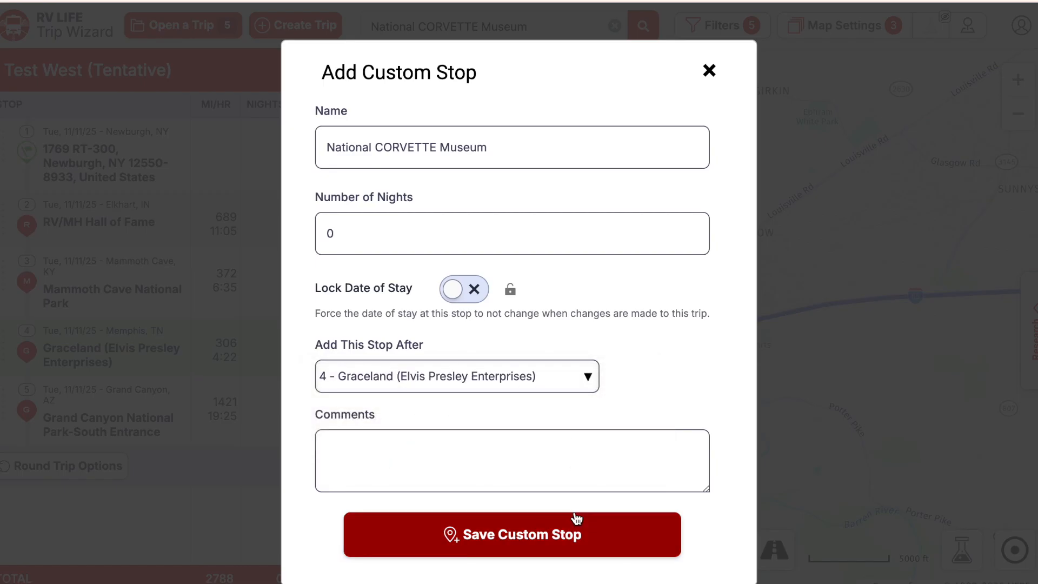
left_click(559, 541)
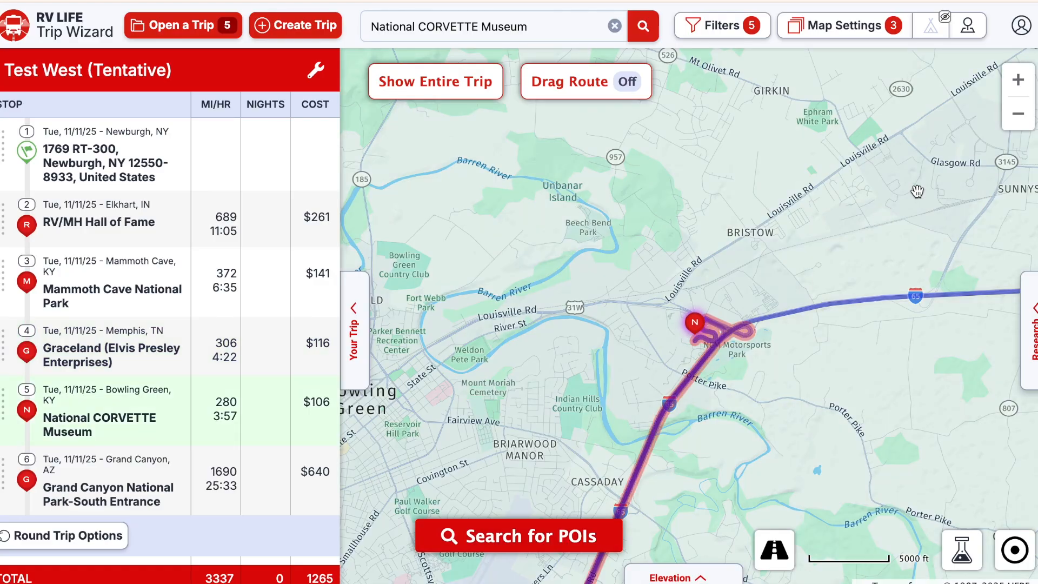
left_click(1019, 116)
left_click(1018, 117)
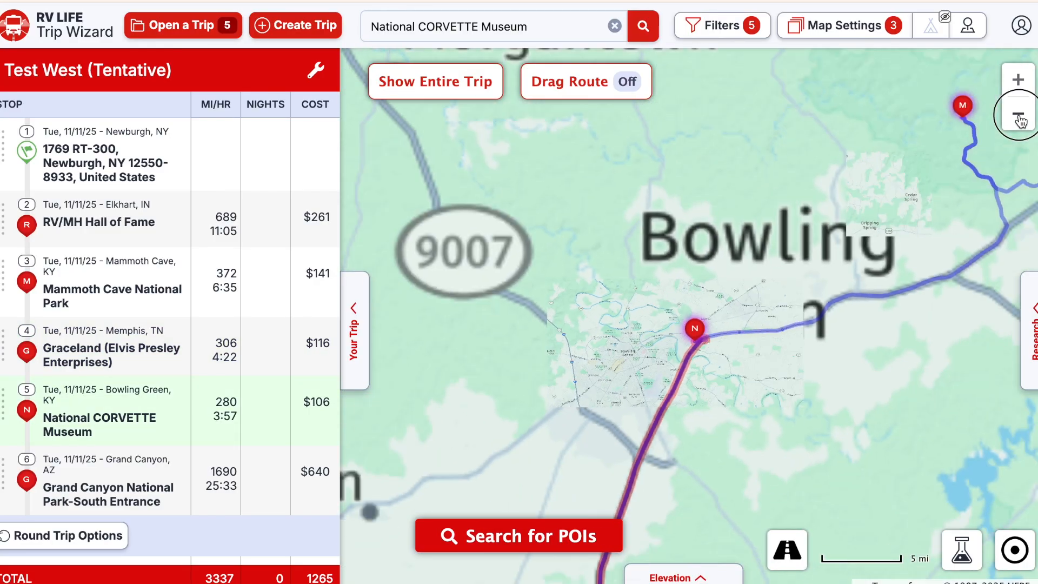
left_click(1018, 117)
left_click(1019, 116)
left_click(1019, 117)
left_click(1019, 117)
left_click(1019, 117)
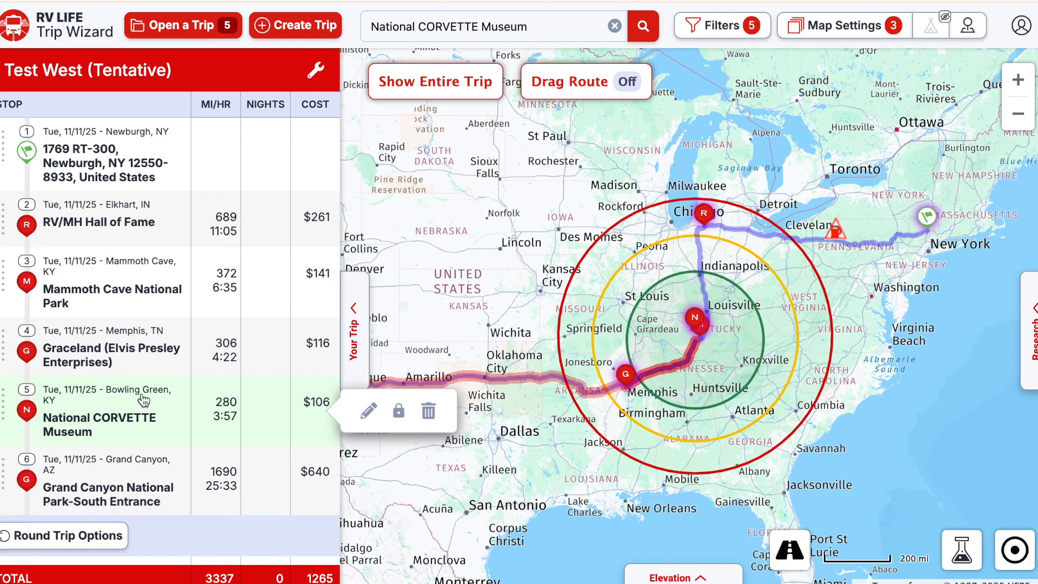
- Move Graceland below National CORVETTE Museum, cutting totals to 2790 mi and $1057, then clear the search
mouse_move(112, 286)
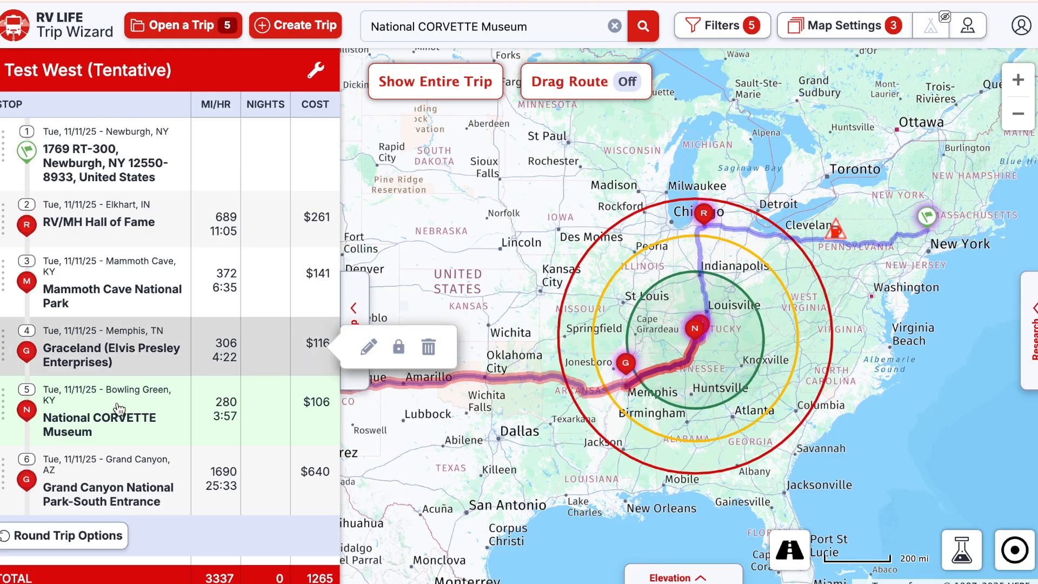
left_click_drag(1, 339, 8, 410)
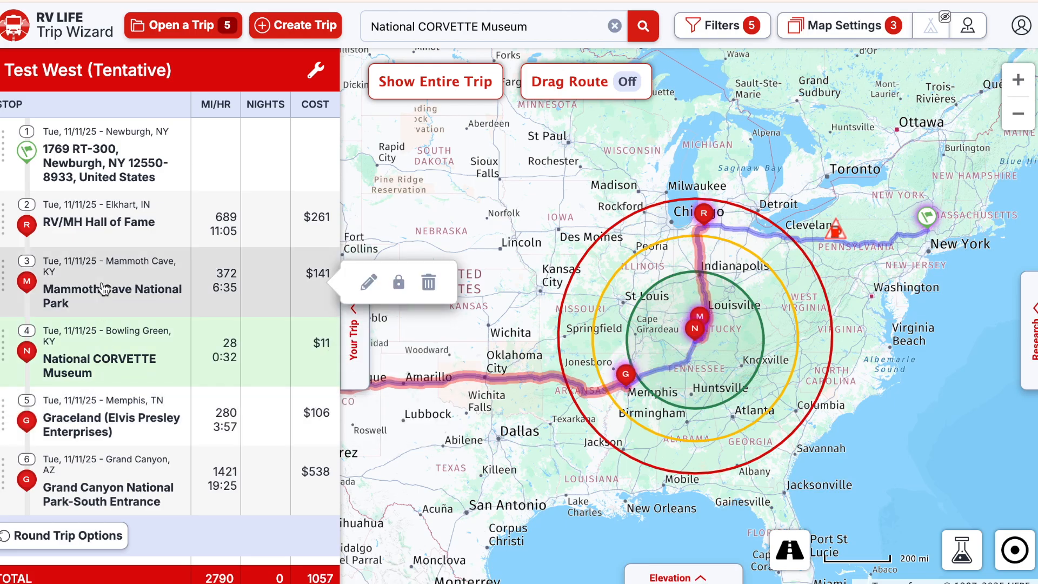
mouse_move(110, 361)
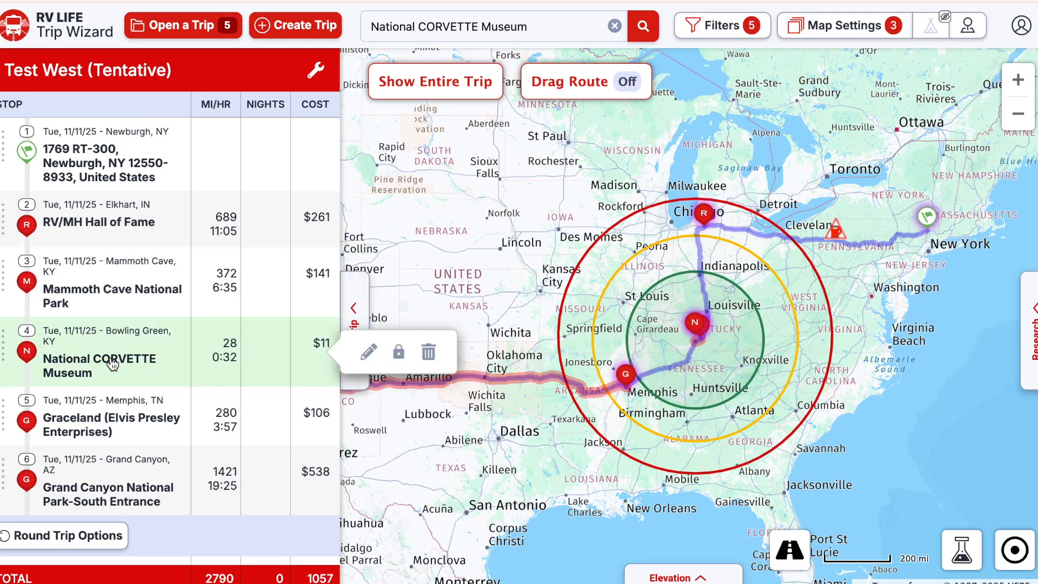
mouse_move(122, 414)
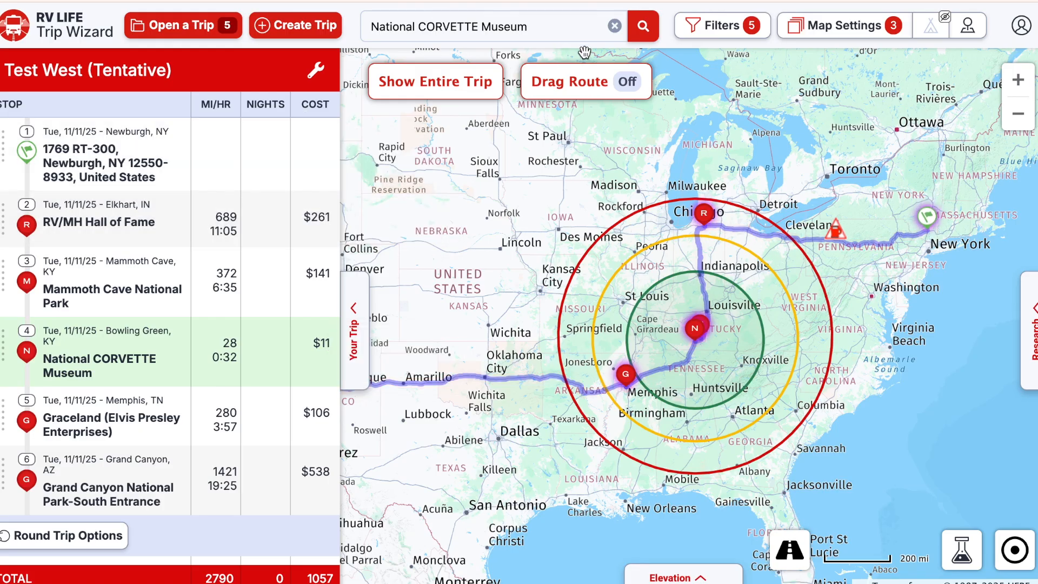
left_click(615, 27)
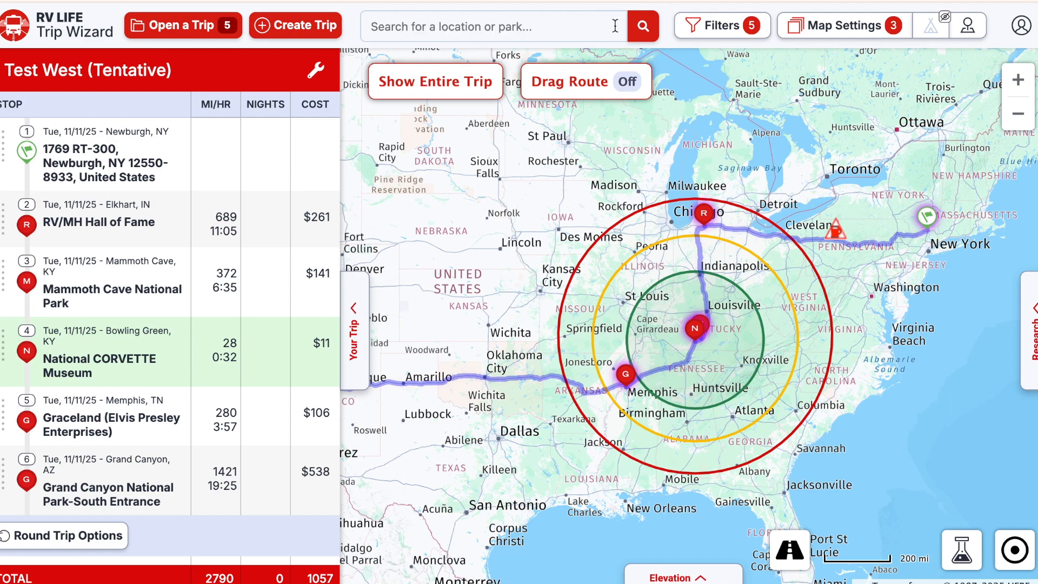
- Center the map on the Newburgh start point and zoom in over Pennsylvania
left_click(929, 218)
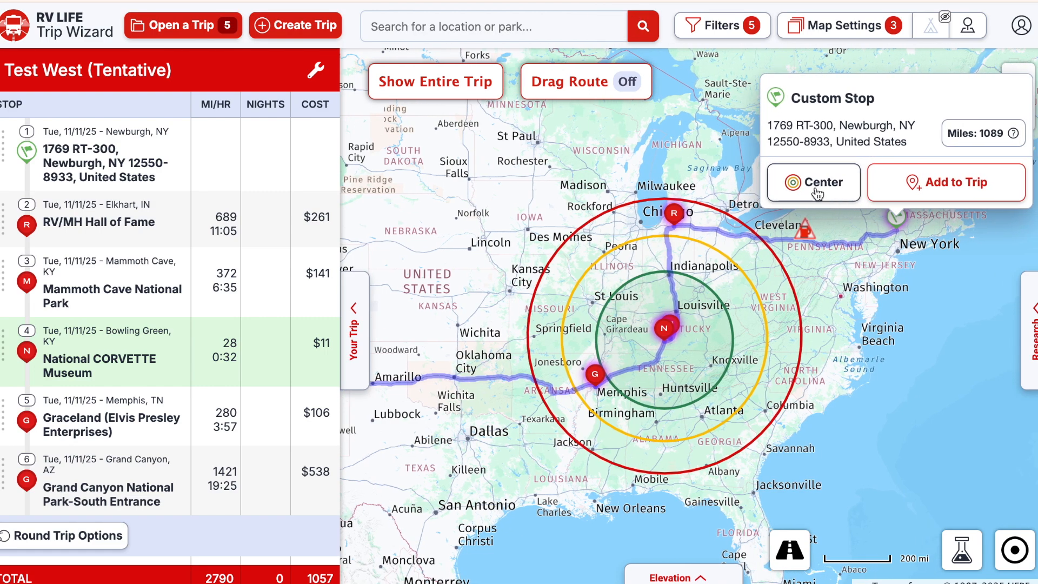
left_click(821, 189)
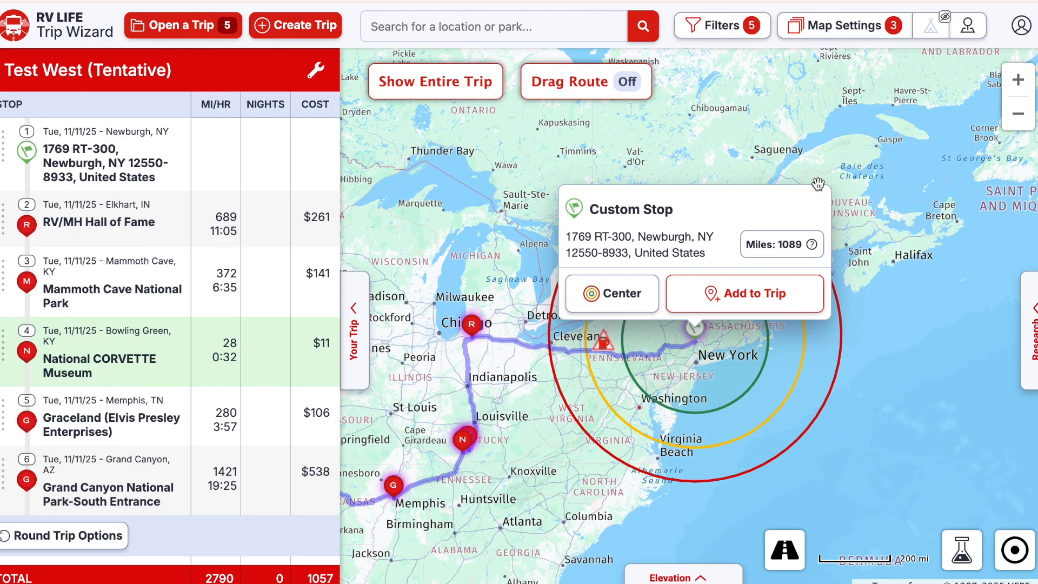
left_click(642, 357)
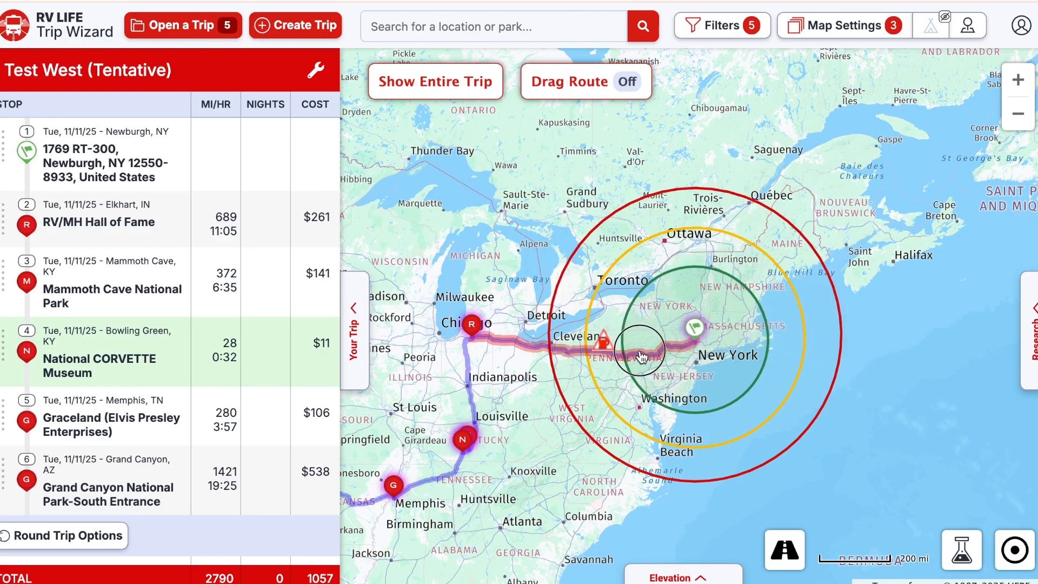
scroll(642, 357, "up", 2)
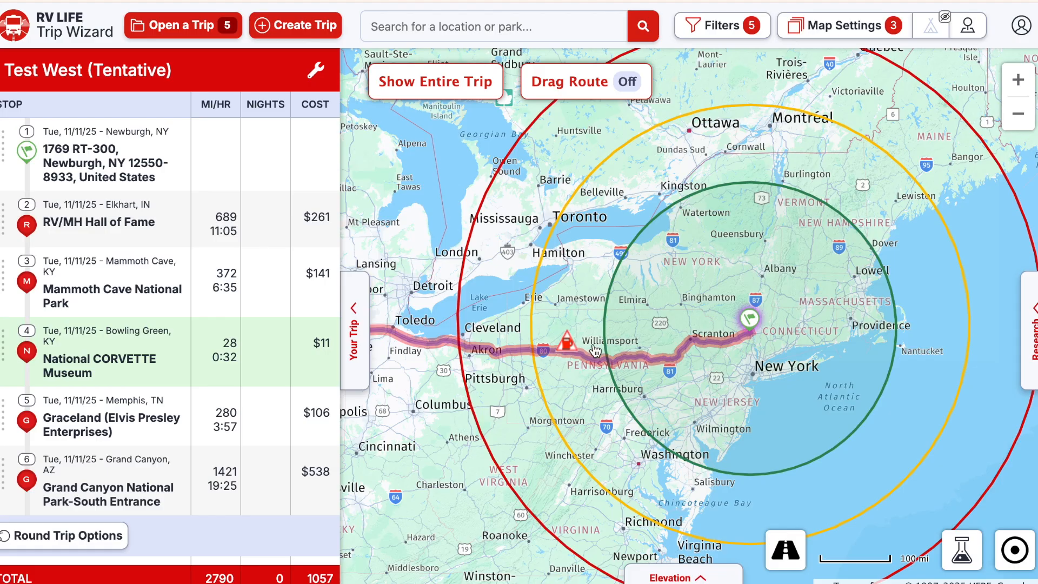
scroll(618, 346, "up", 2)
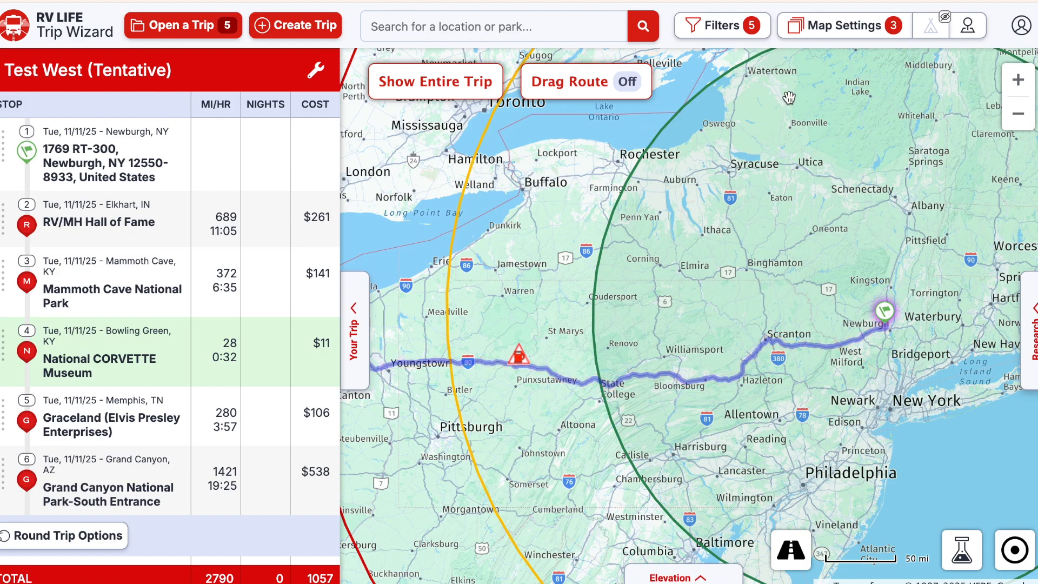
- Hide map POIs, browse the Research panel's Points of Interest categories, then collapse the panel
left_click(968, 25)
left_click(1033, 319)
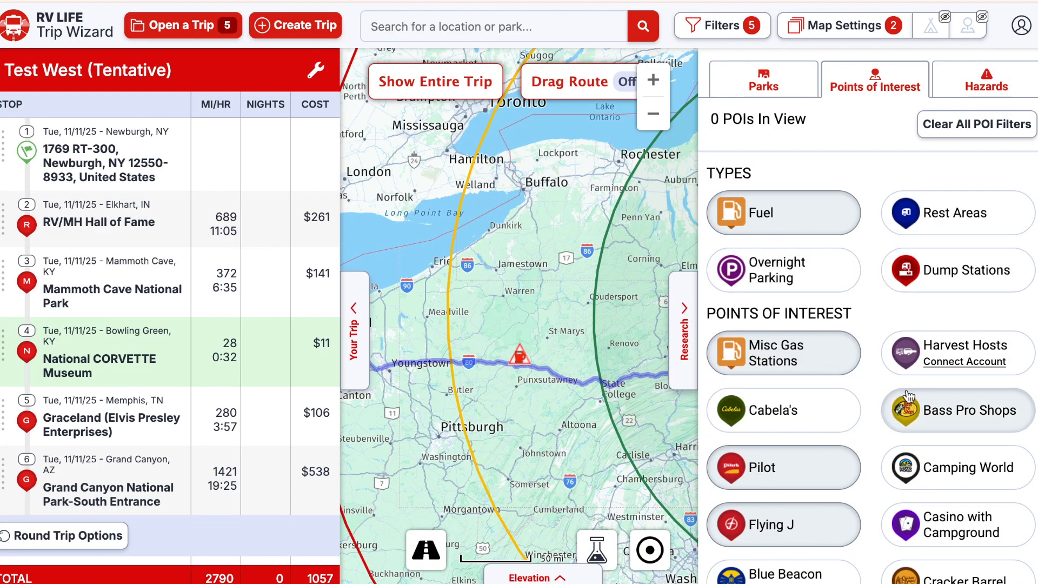
scroll(909, 397, "down", 5)
scroll(908, 397, "down", 3)
scroll(909, 398, "up", 1)
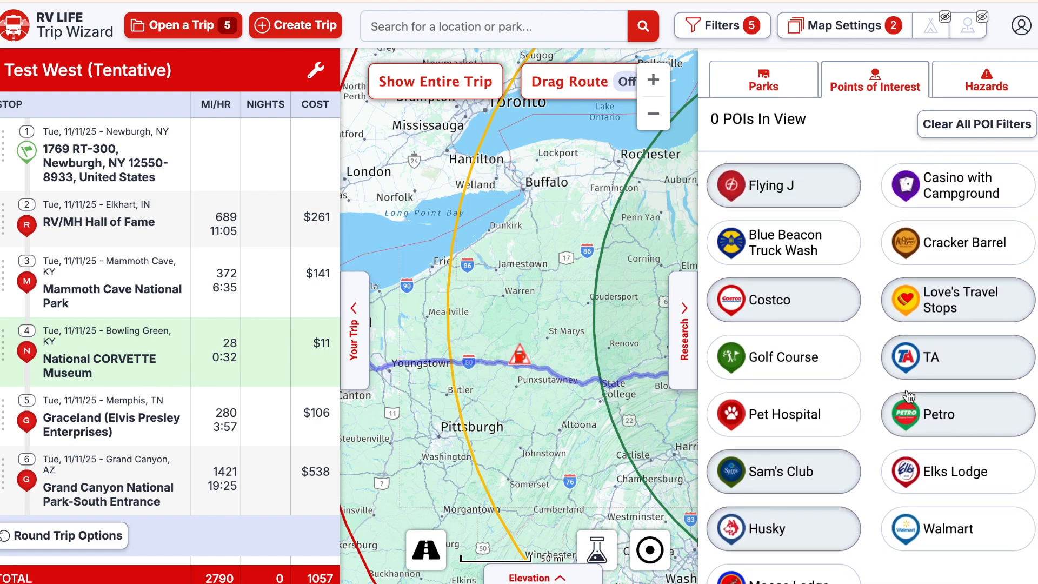
scroll(909, 398, "up", 5)
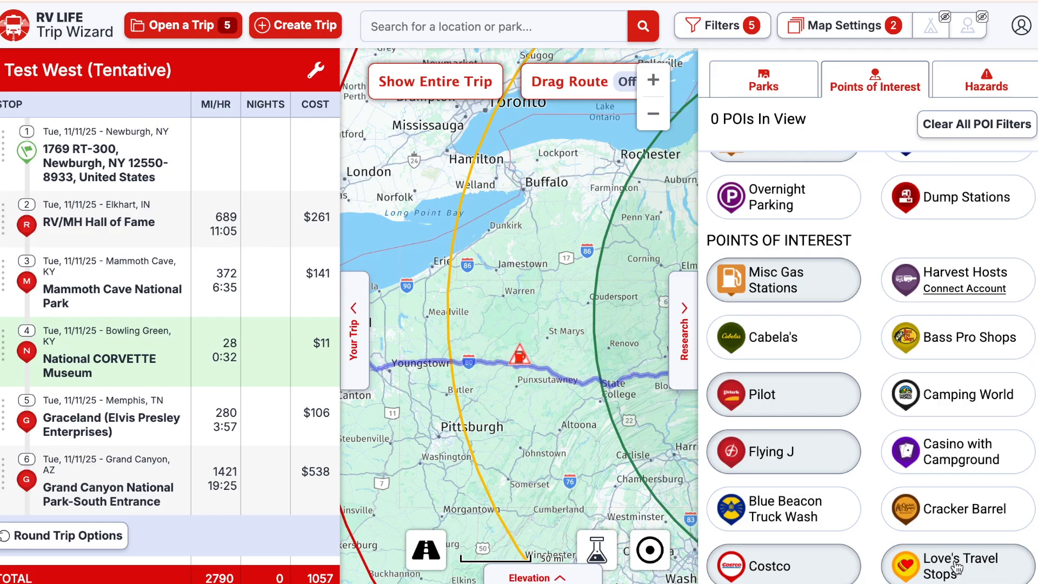
left_click(686, 309)
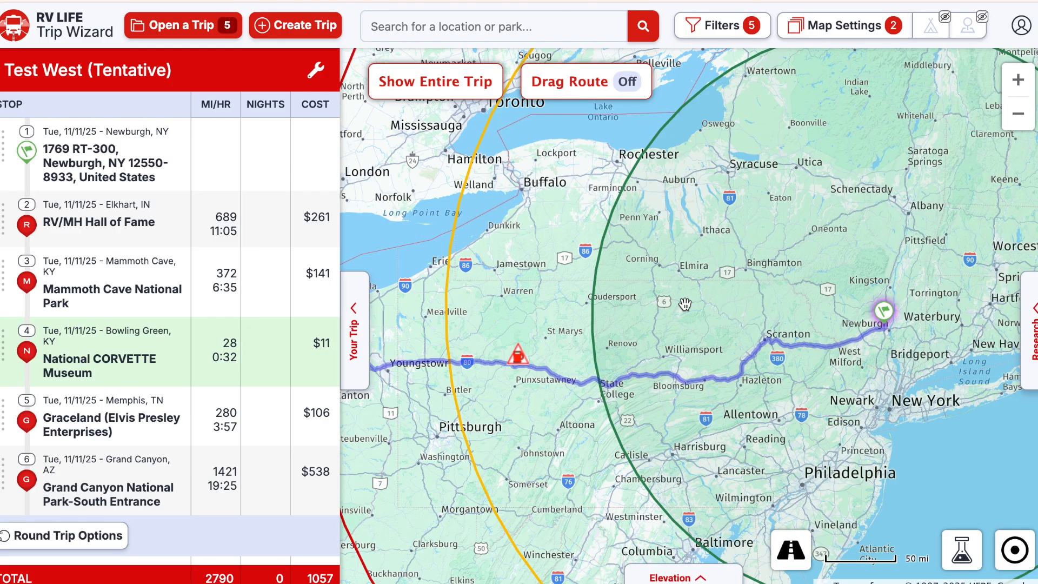
- Show points of interest again, pan west to Brookville, PA, and open its Love's Travel Stop
scroll(685, 304, "up", 3)
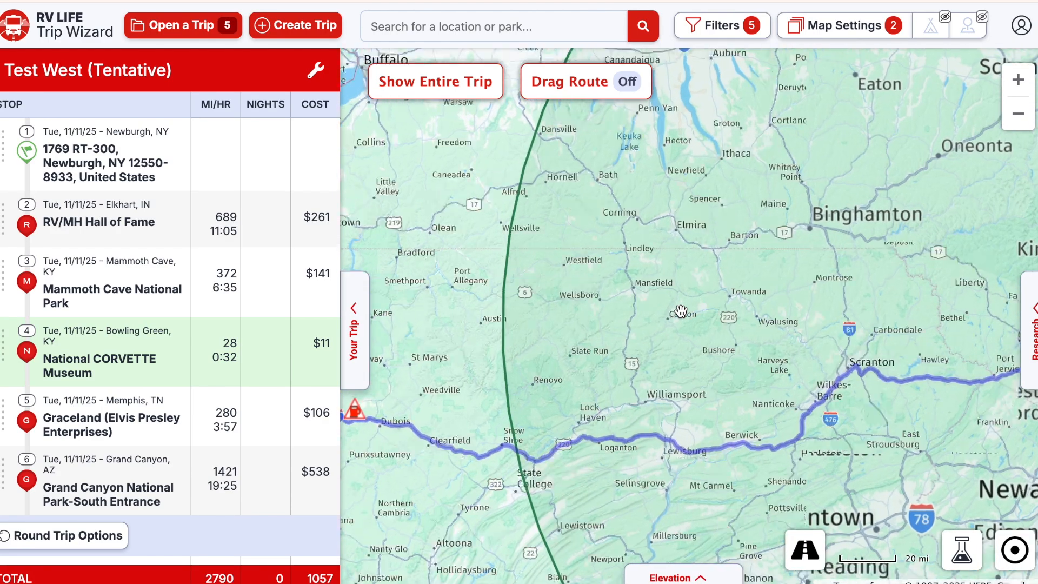
left_click(968, 27)
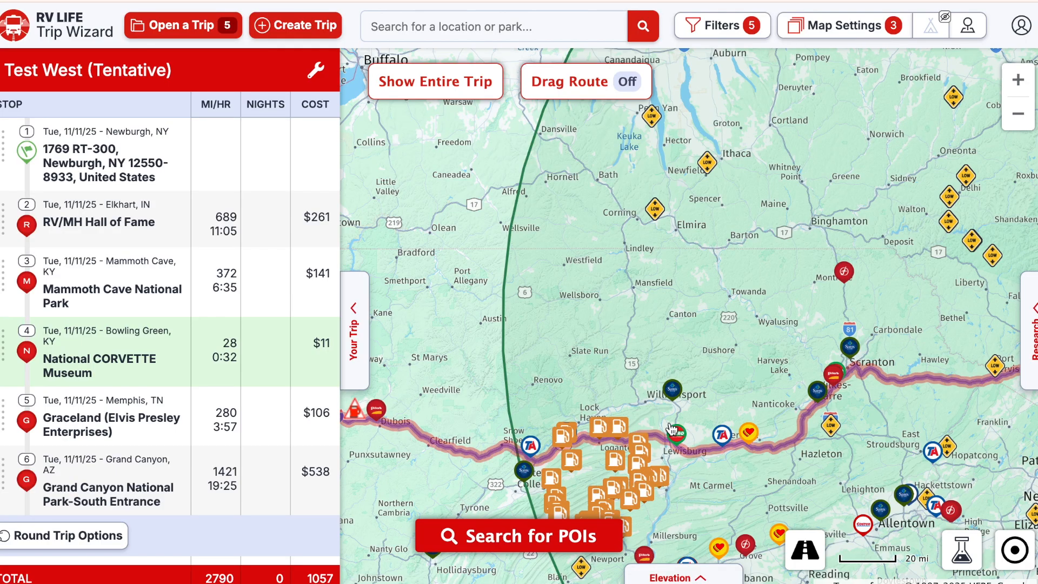
scroll(542, 418, "up", 2)
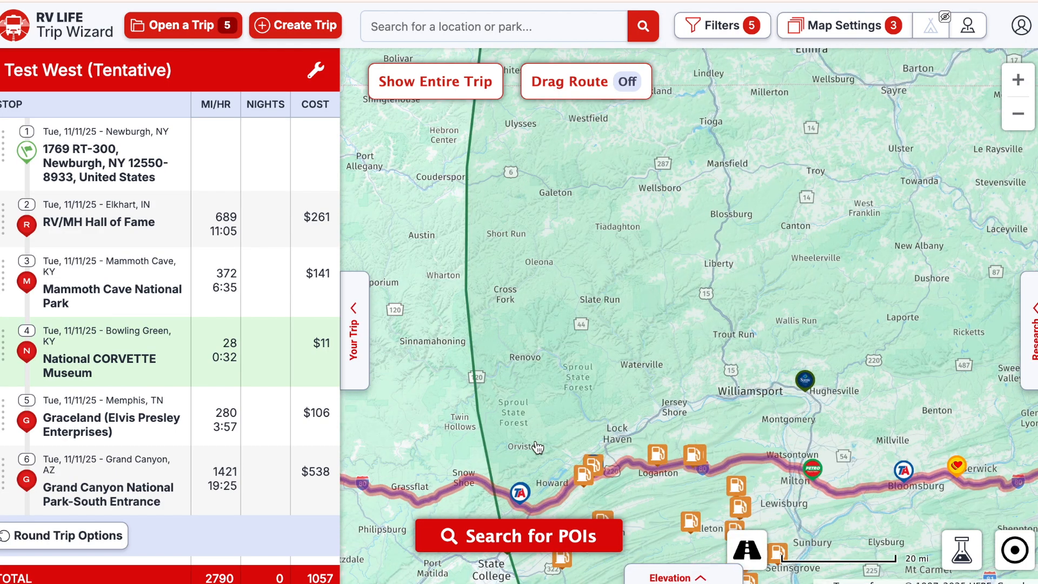
left_click_drag(561, 420, 768, 307)
left_click_drag(608, 387, 727, 390)
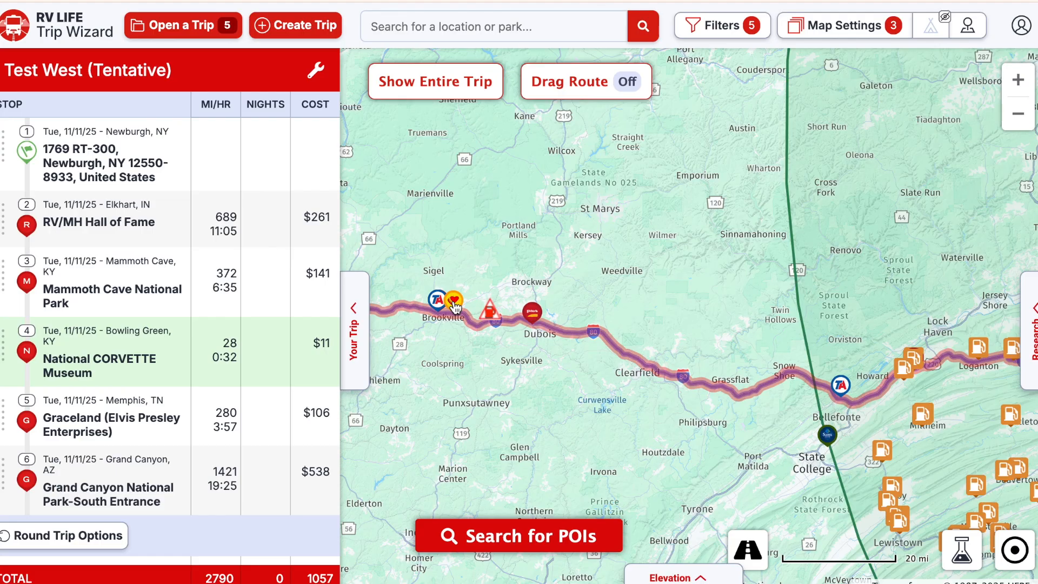
left_click_drag(651, 326, 723, 297)
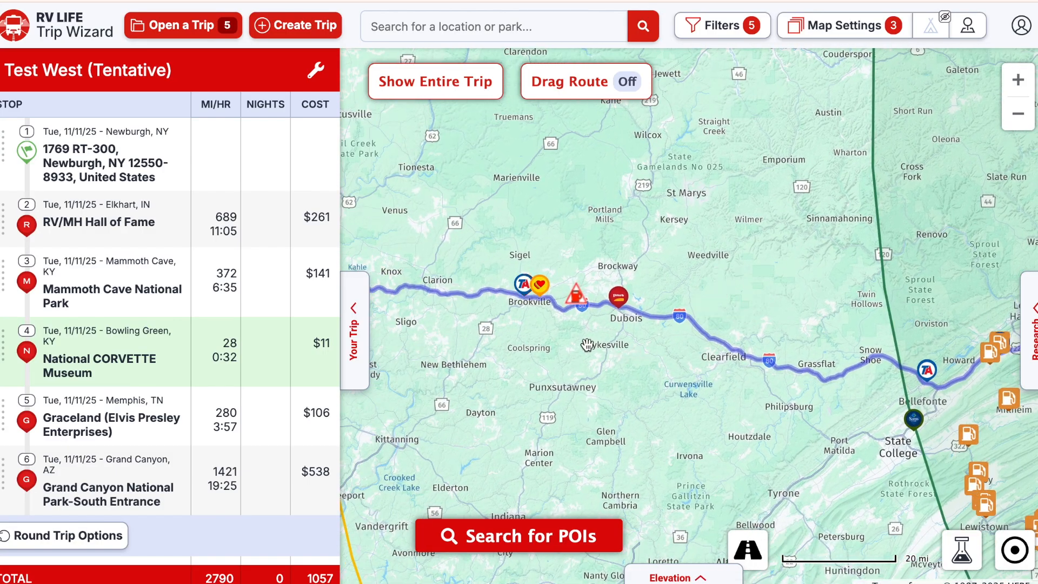
left_click(541, 288)
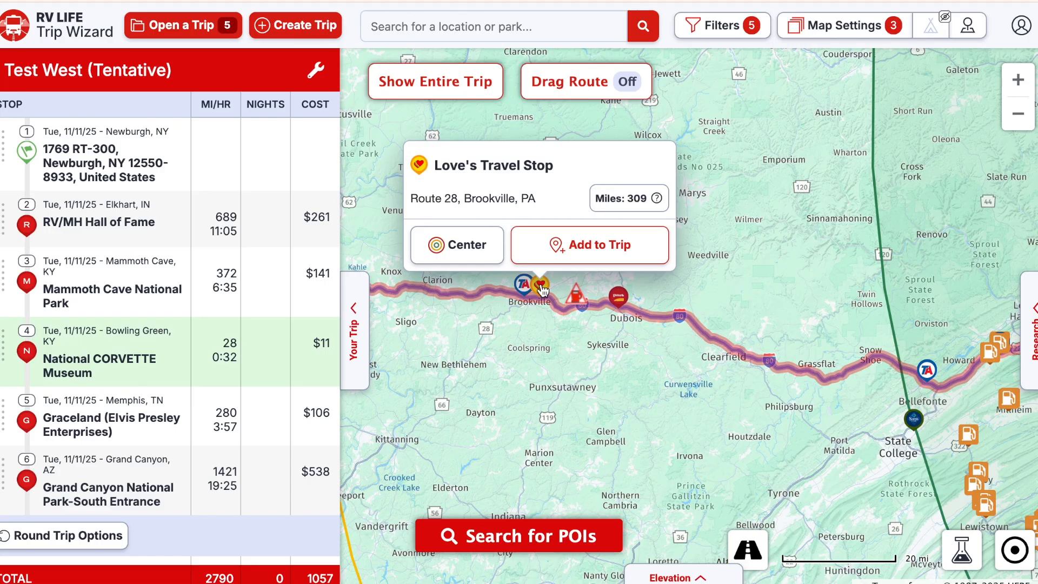
- Add the Brookville Love's Travel Stop to Test West after stop 1, Newburgh
left_click(556, 243)
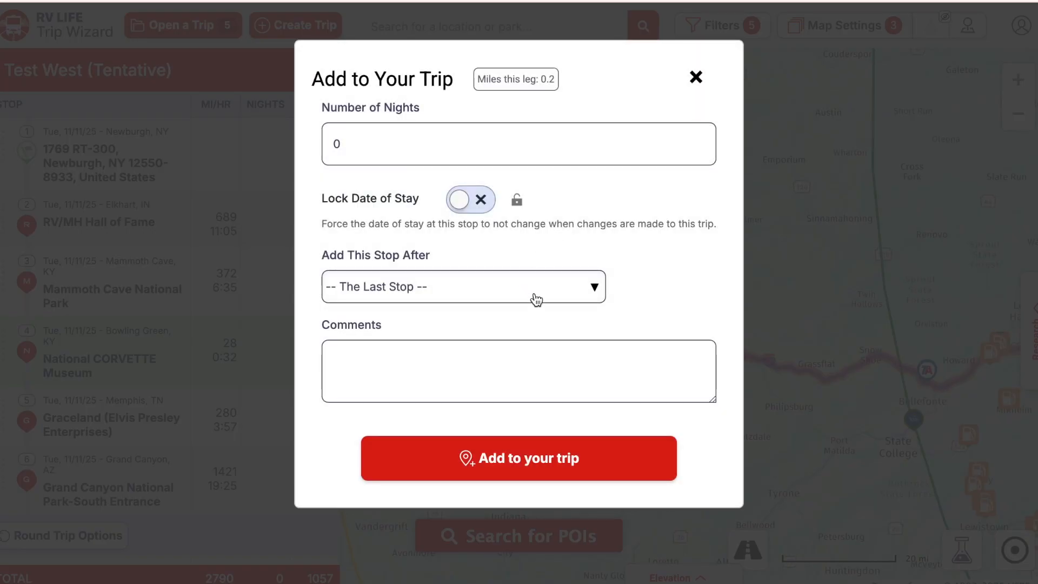
left_click(537, 295)
left_click(531, 306)
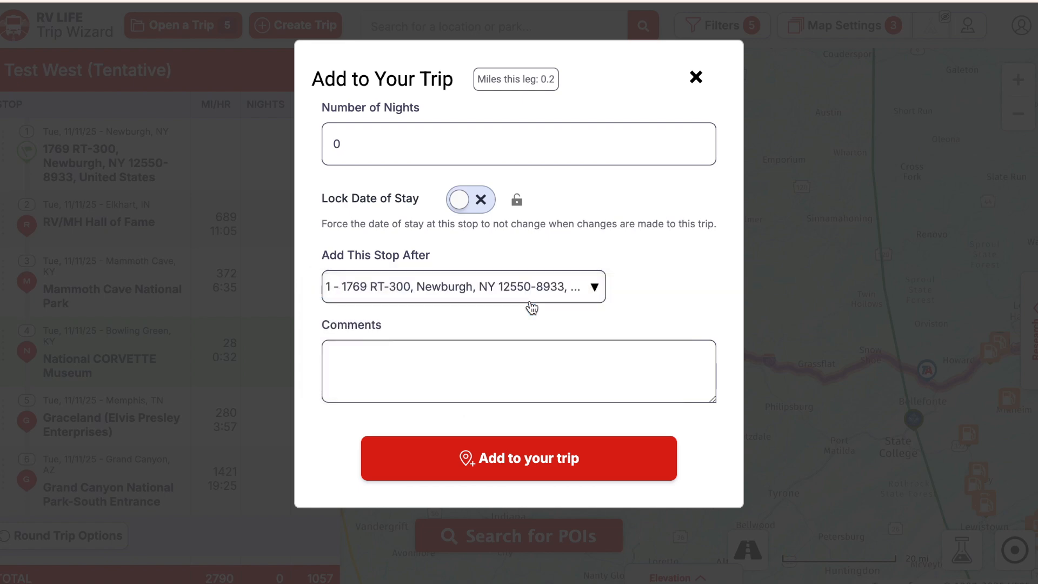
left_click(527, 460)
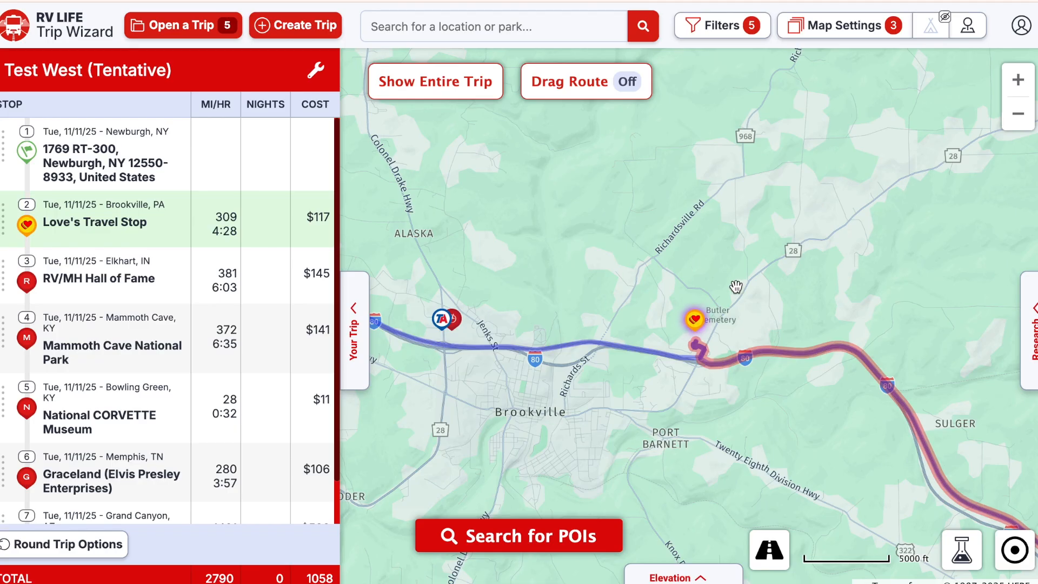
- Zoom the map out from Brookville to show the whole eastern route
left_click(1019, 122)
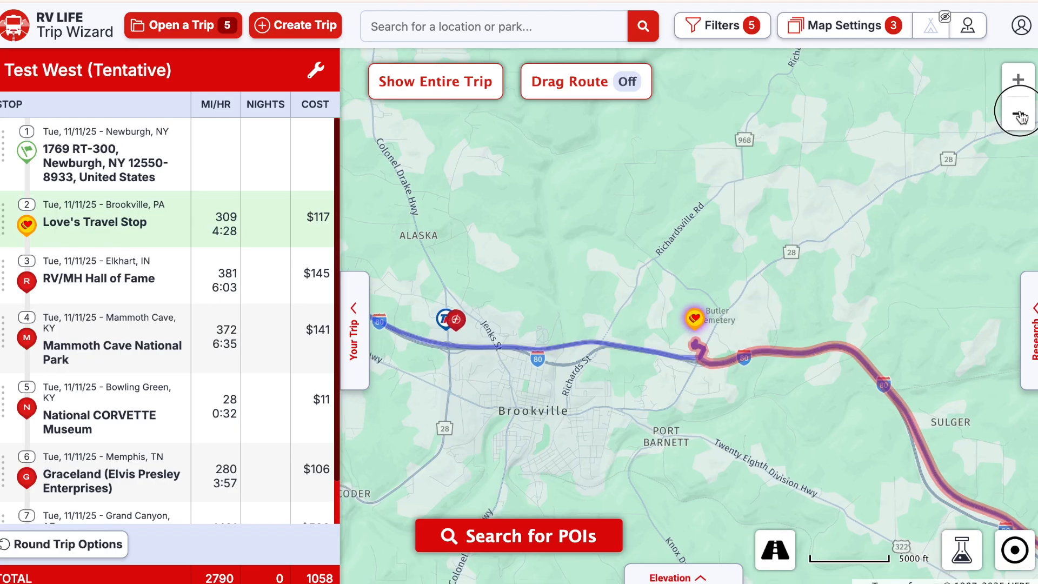
left_click(1020, 119)
left_click(1019, 118)
left_click(1020, 117)
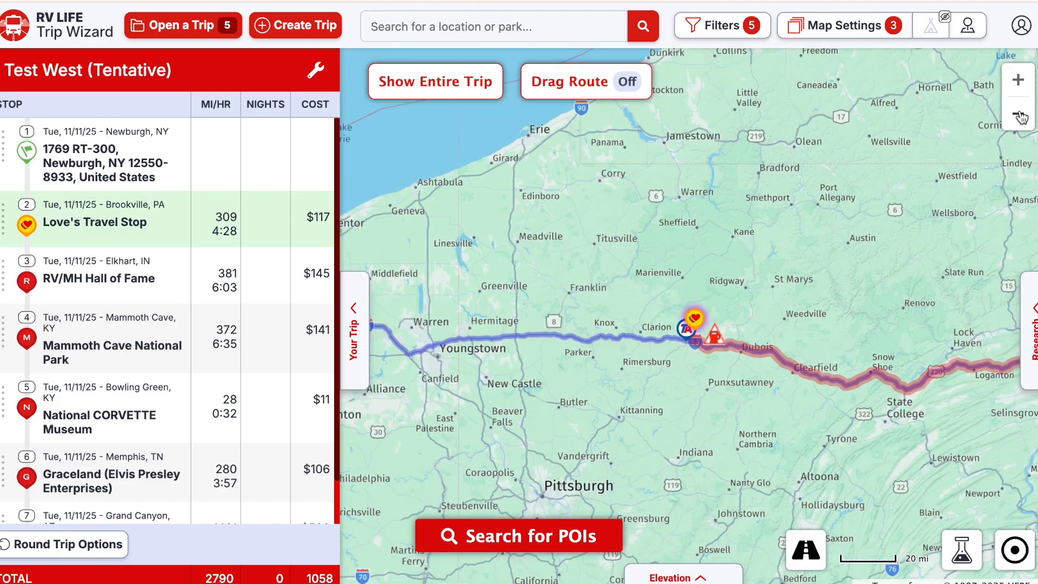
left_click(1021, 116)
left_click(1021, 116)
left_click(1021, 117)
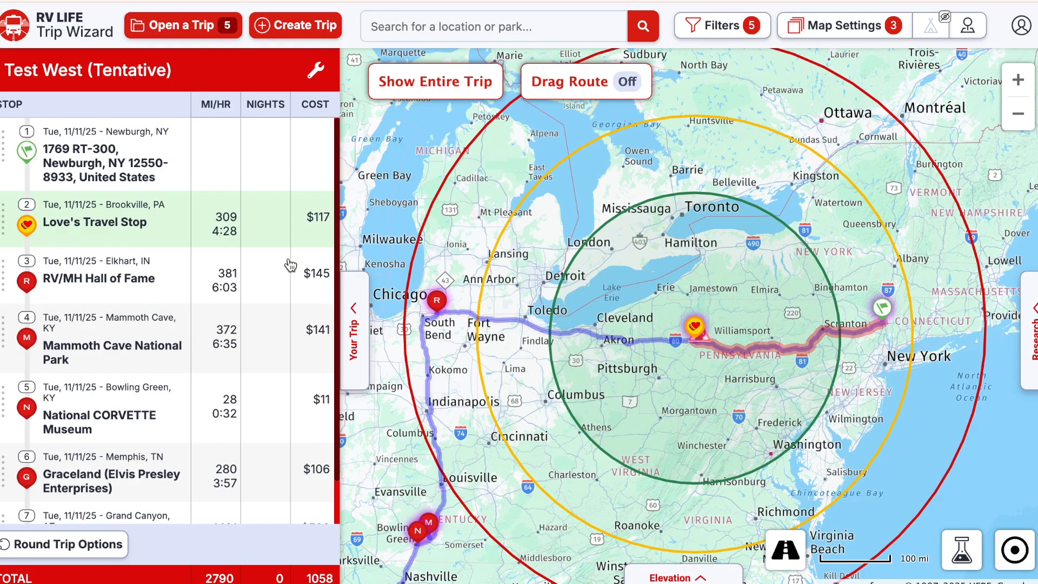
mouse_move(109, 218)
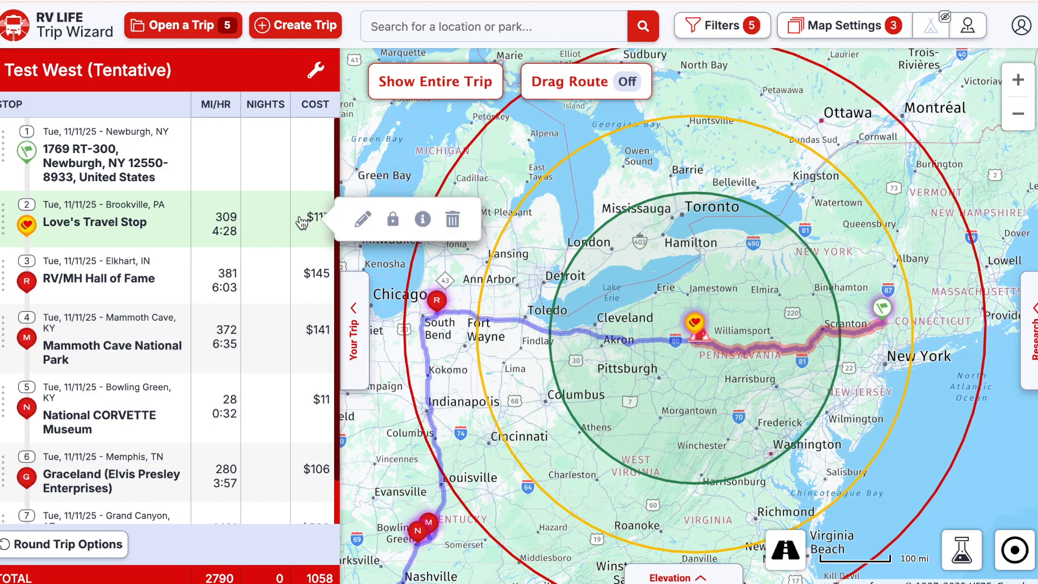
- Set the Love's Travel Stop to top off the tank, adding 30.88 gallons, and save
left_click(363, 220)
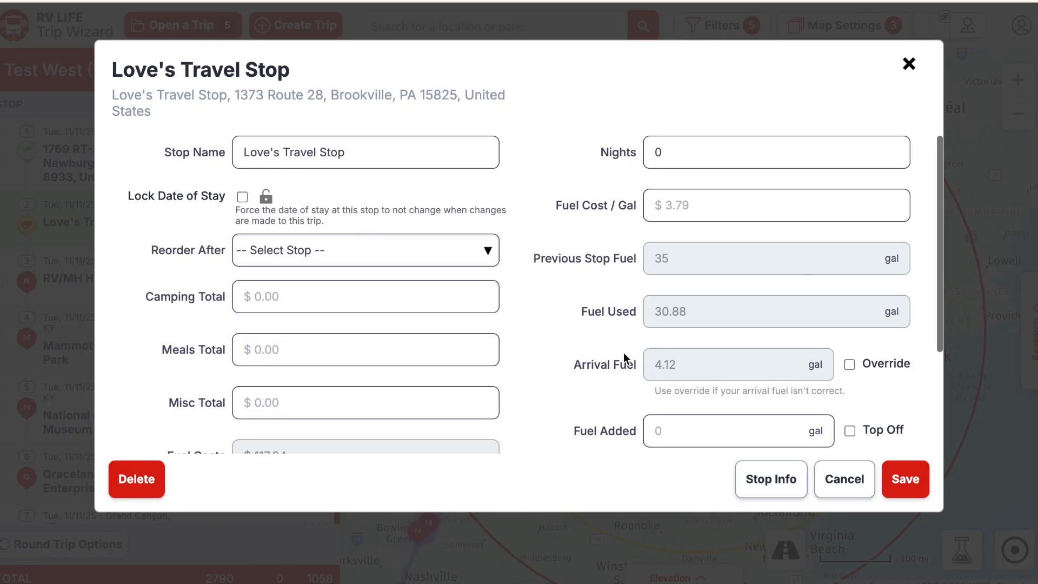
left_click(850, 432)
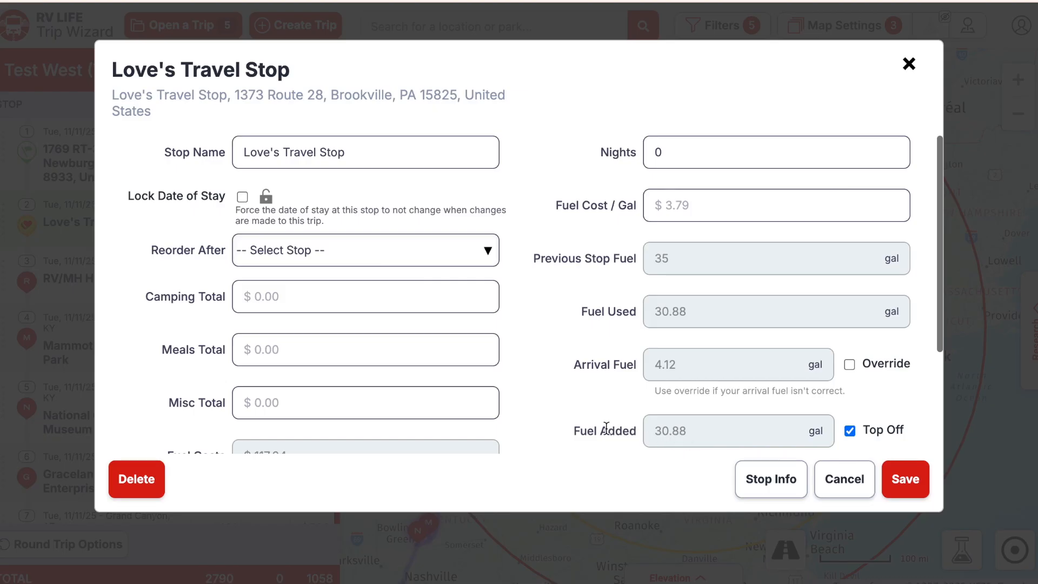
left_click(851, 430)
left_click(851, 430)
left_click(907, 489)
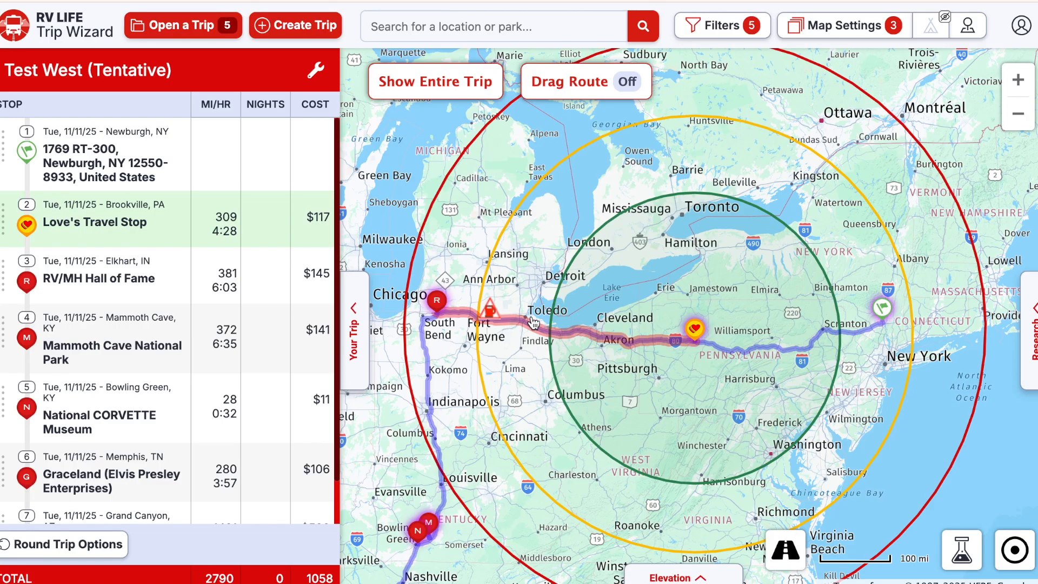
- Zoom in and load points of interest along the route
scroll(534, 323, "up", 3)
scroll(544, 336, "up", 2)
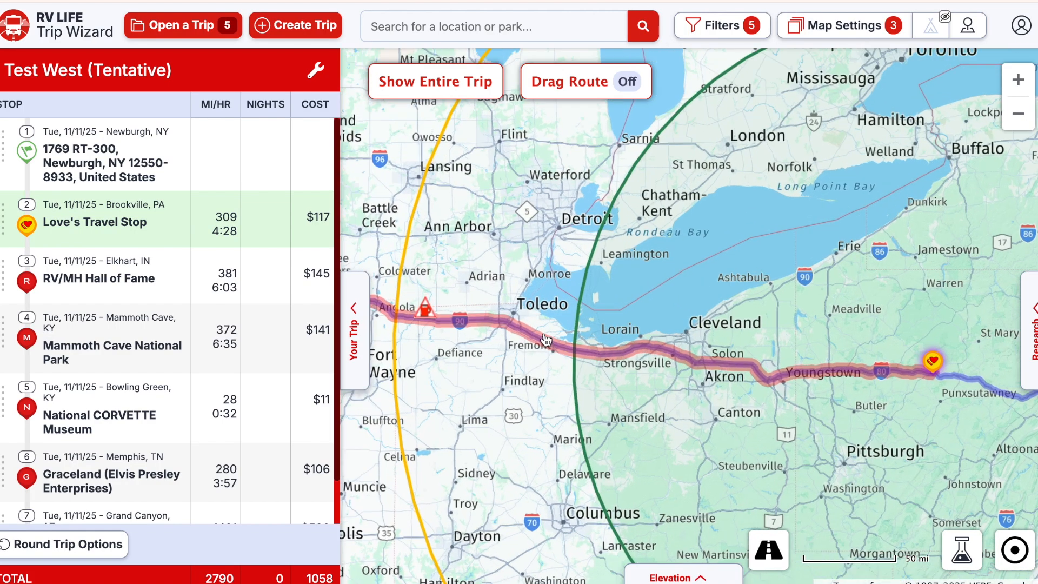
left_click(551, 340)
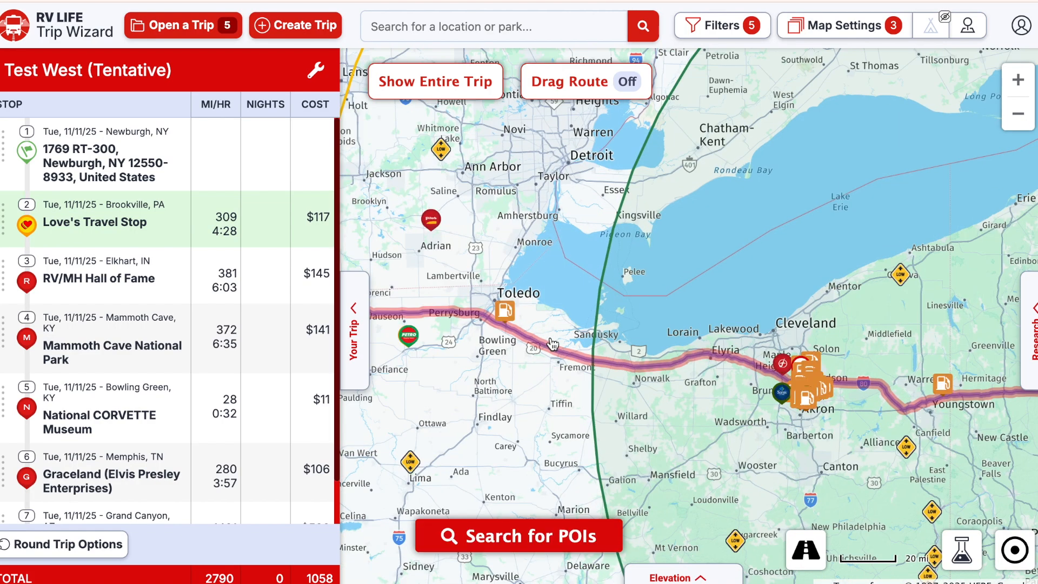
- Search POIs near Sandusky and open the context menu of the Sunoco near Vickery
scroll(592, 322, "up", 2)
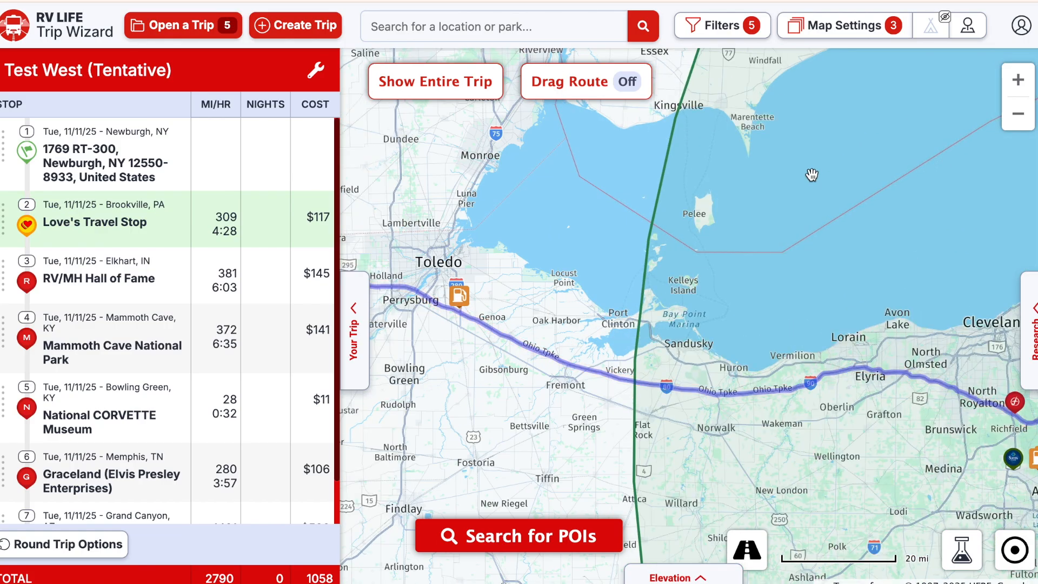
left_click(565, 538)
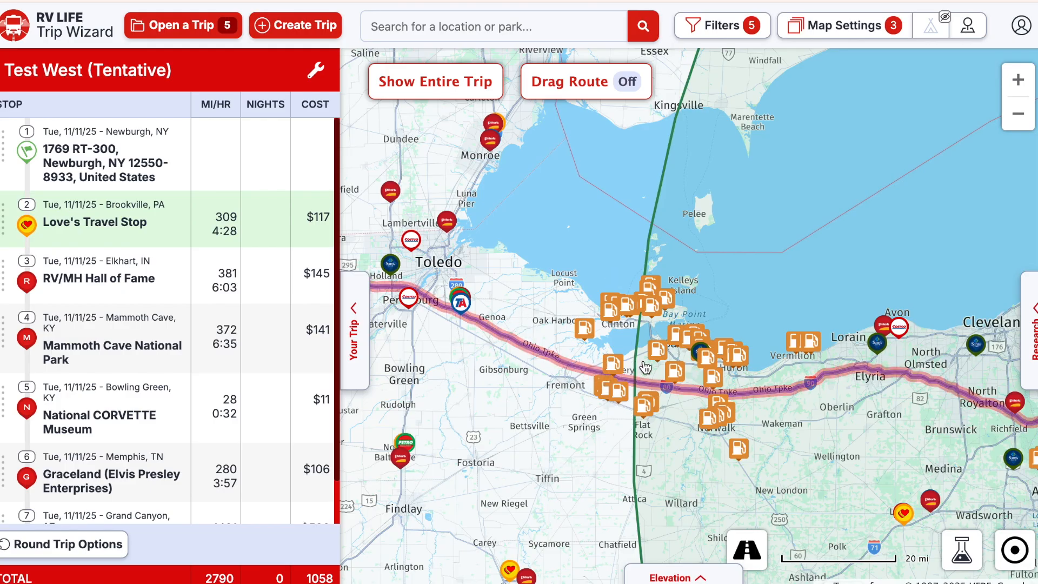
scroll(645, 367, "up", 3)
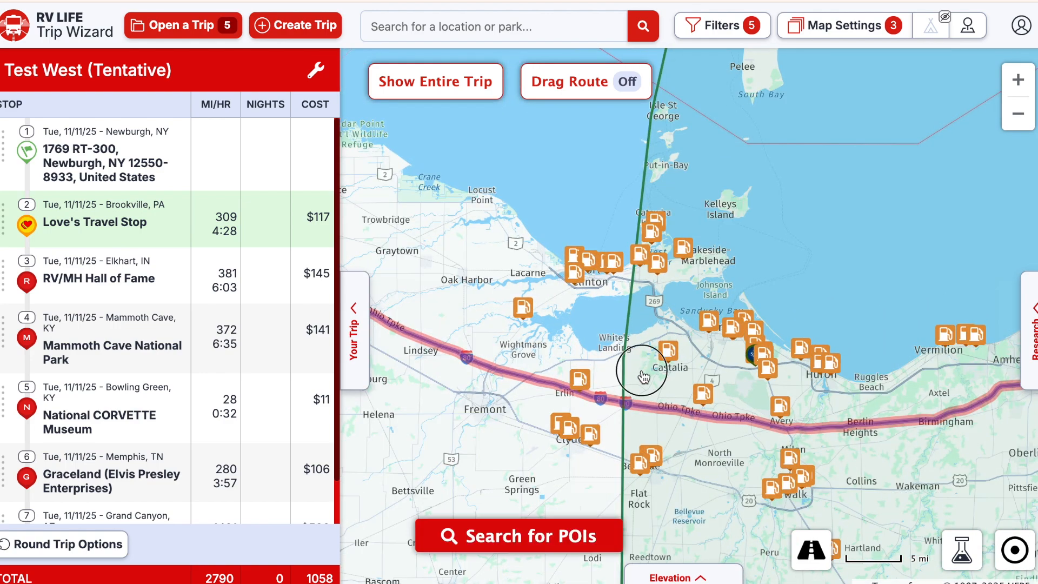
scroll(644, 377, "up", 3)
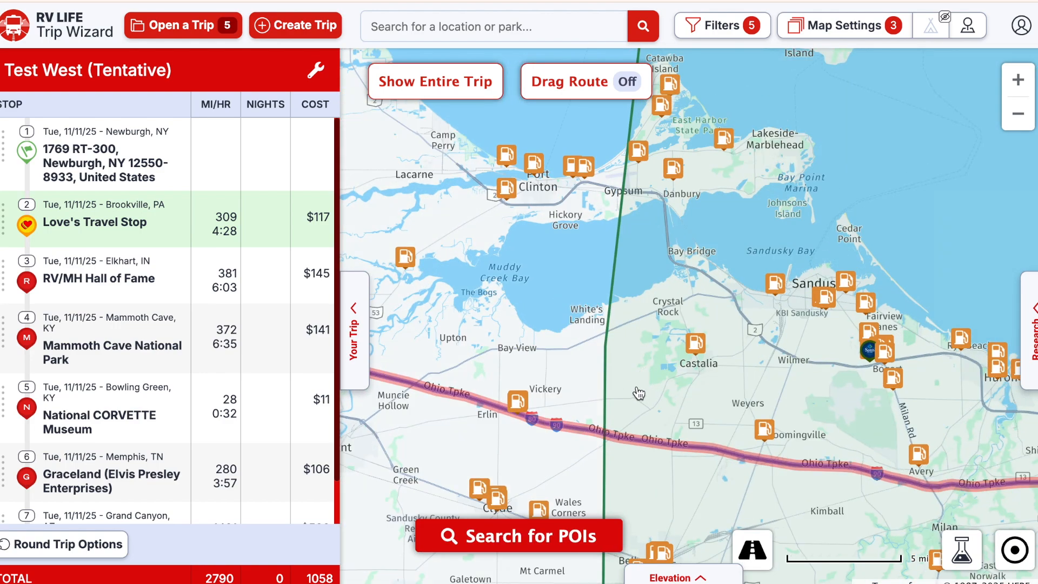
left_click(518, 400)
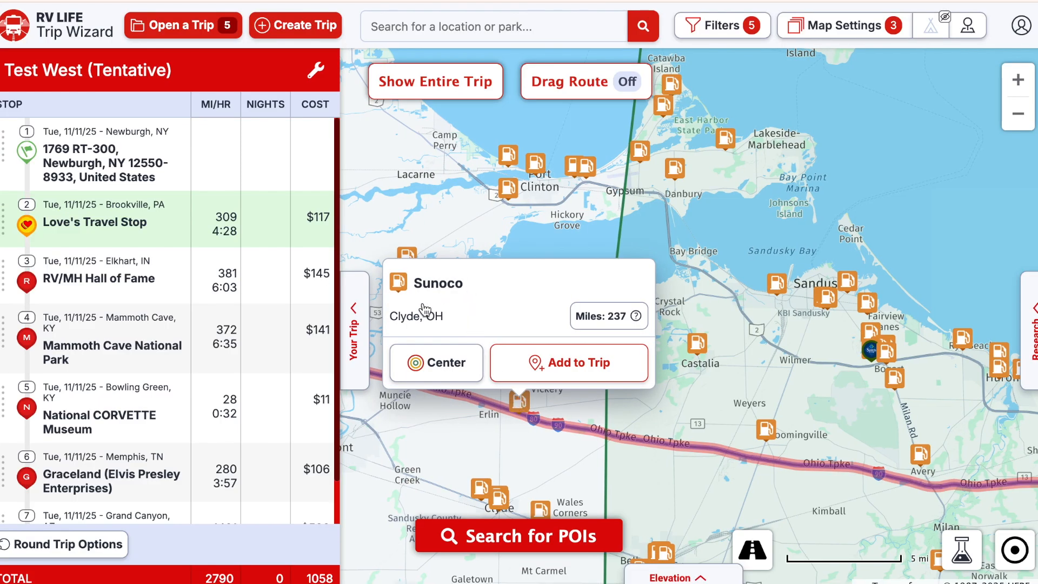
left_click(617, 414)
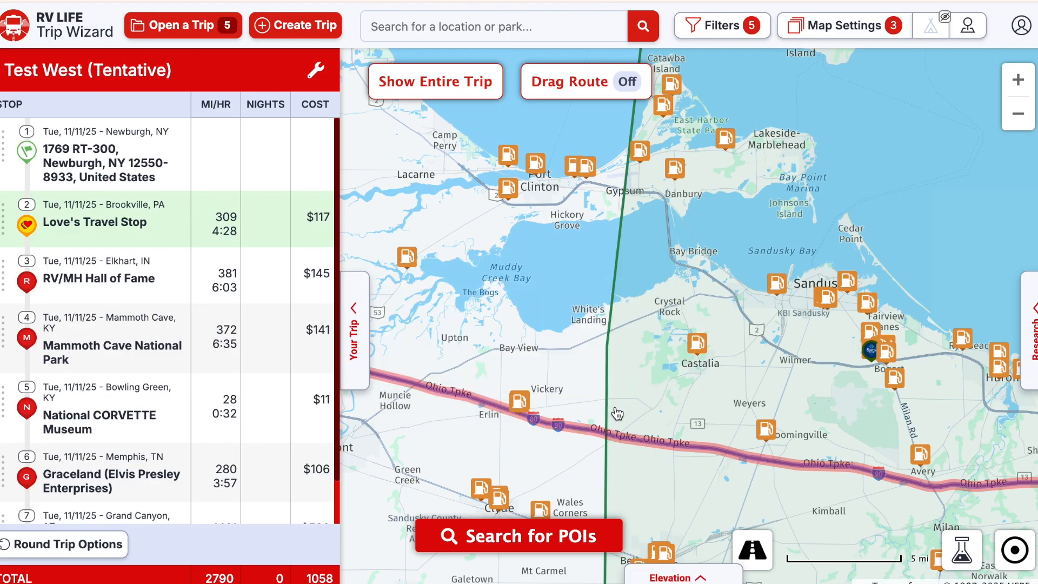
left_click(519, 403)
right_click(519, 405)
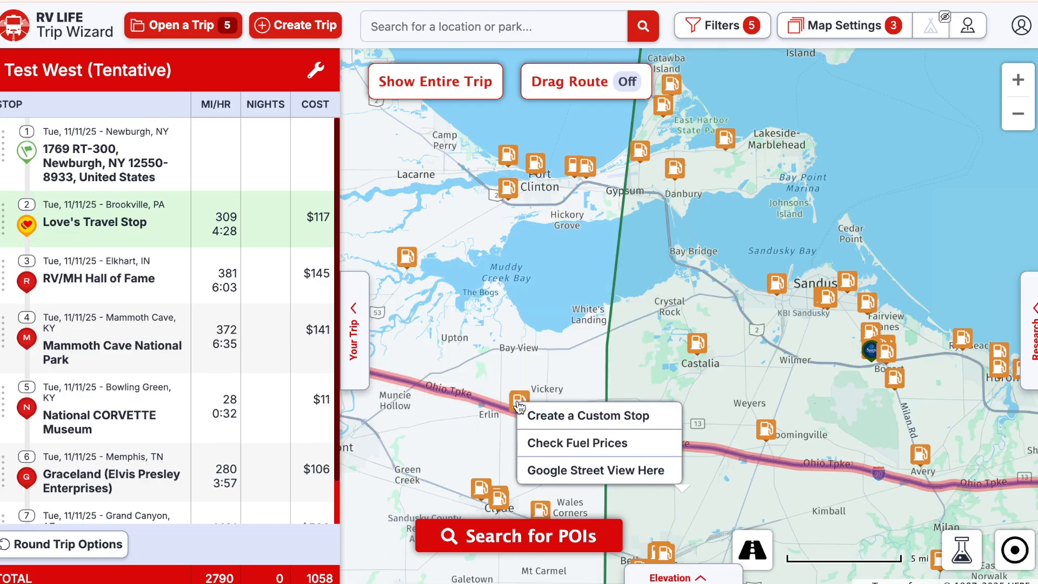
- Review WEX Unleaded Regular prices near Sandusky, OH (lowest $2.799), then return to Trip Wizard
left_click(565, 445)
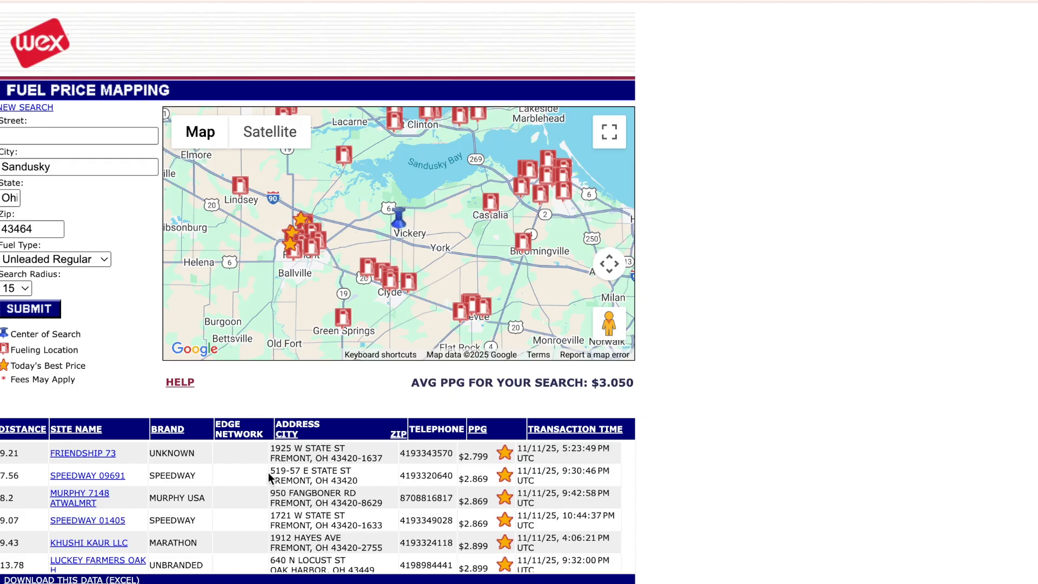
scroll(307, 495, "down", 5)
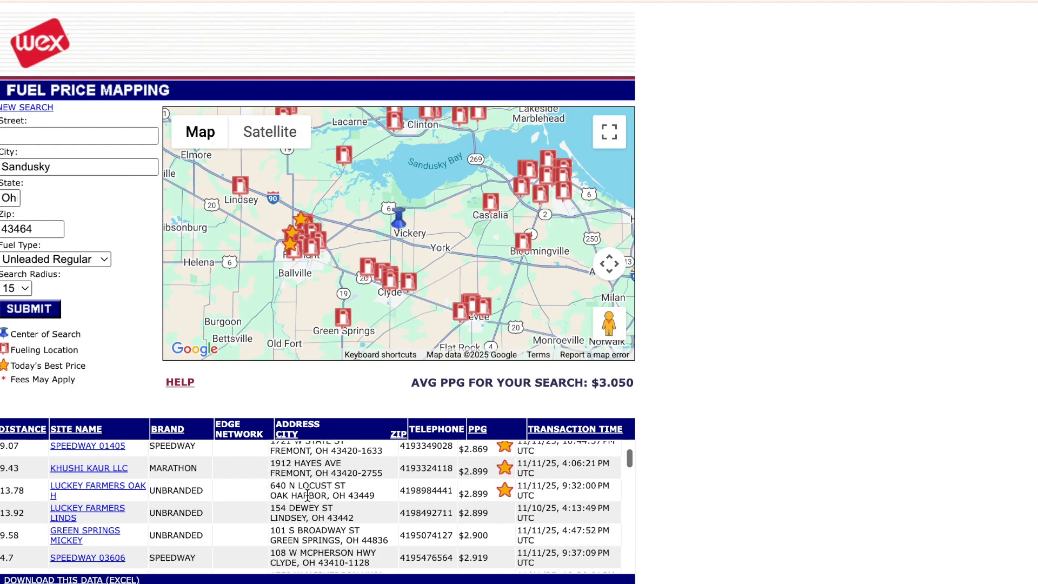
scroll(307, 496, "down", 2)
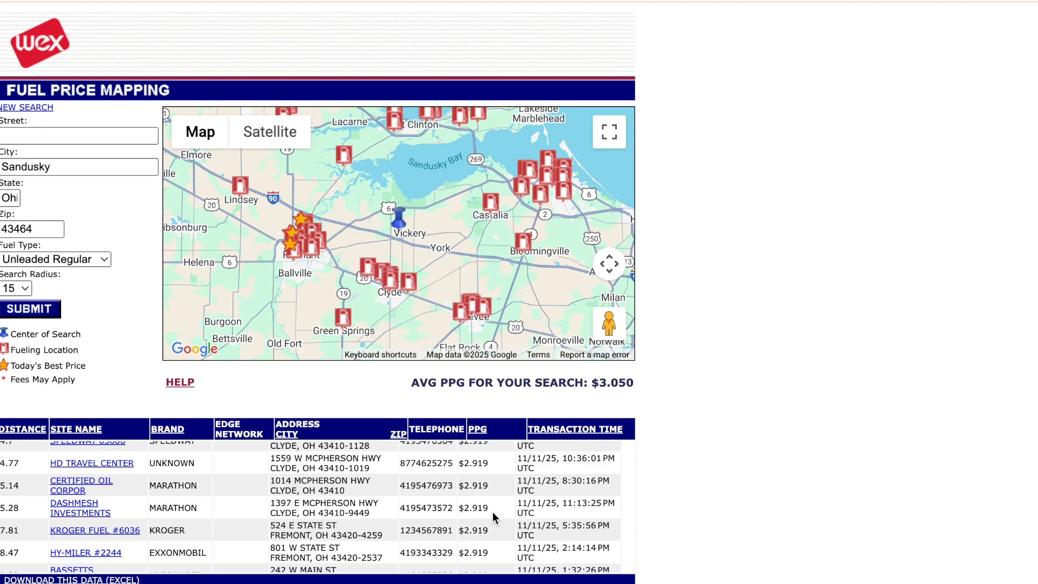
scroll(474, 515, "up", 3)
scroll(474, 515, "down", 1)
scroll(474, 517, "down", 1)
scroll(475, 516, "up", 4)
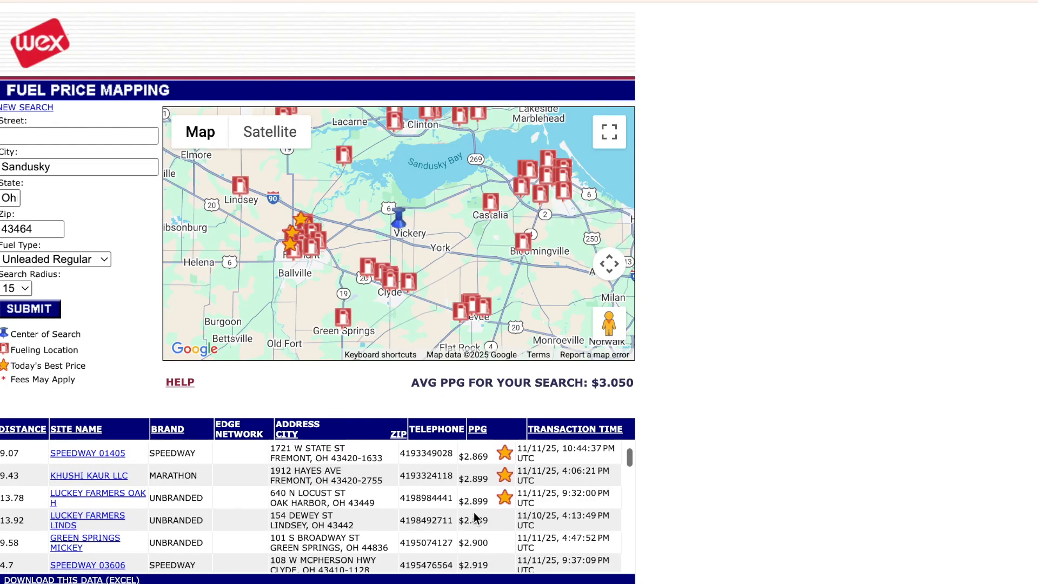
scroll(474, 515, "up", 3)
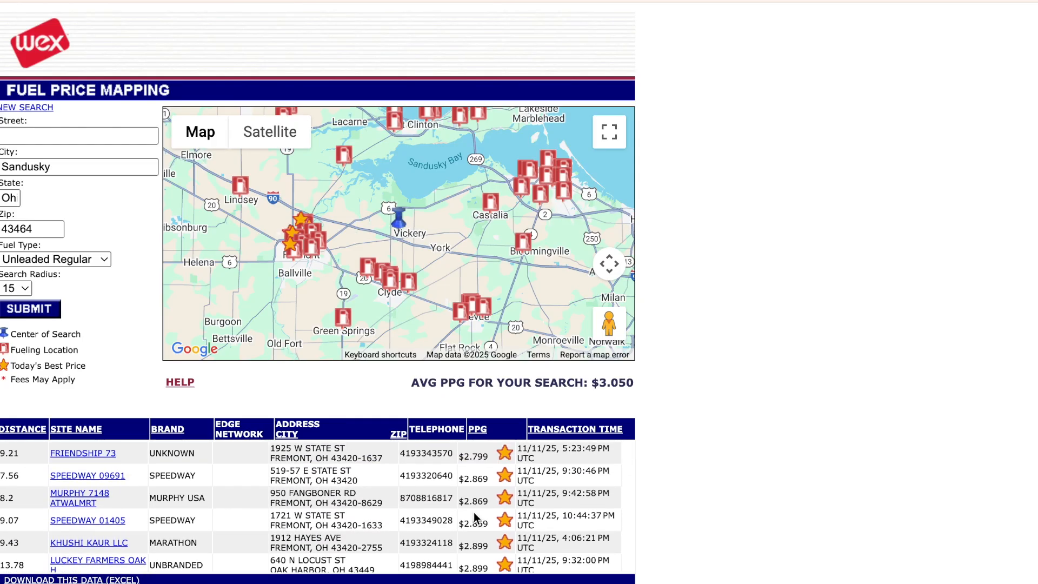
scroll(474, 516, "down", 1)
scroll(474, 518, "down", 1)
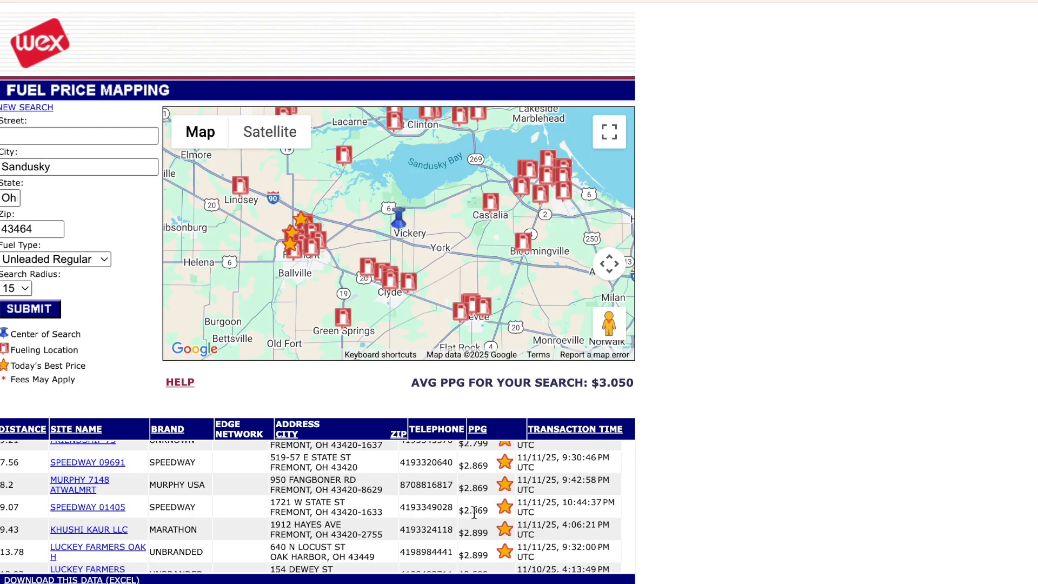
scroll(474, 514, "down", 3)
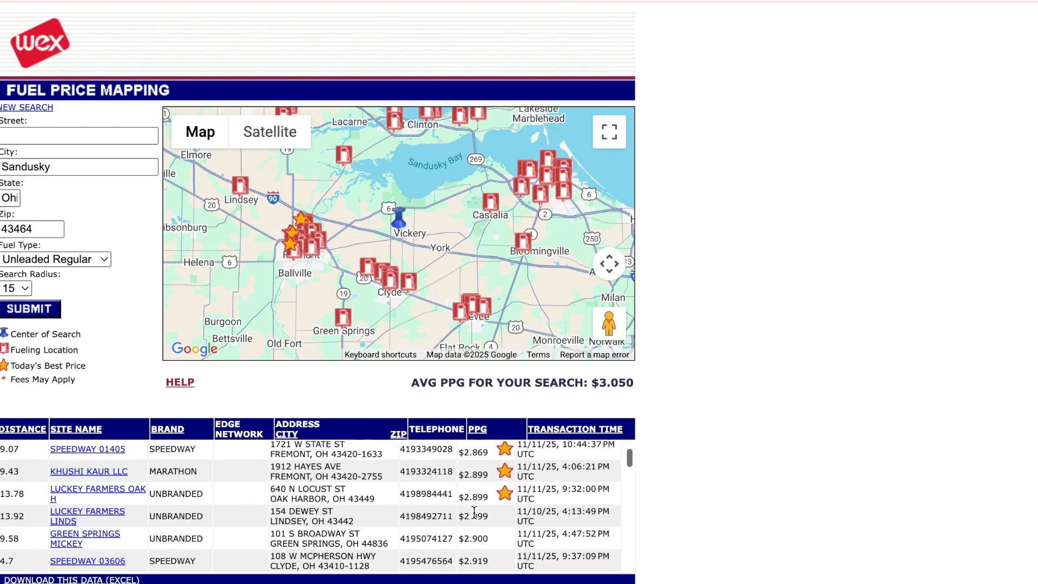
scroll(474, 513, "down", 10)
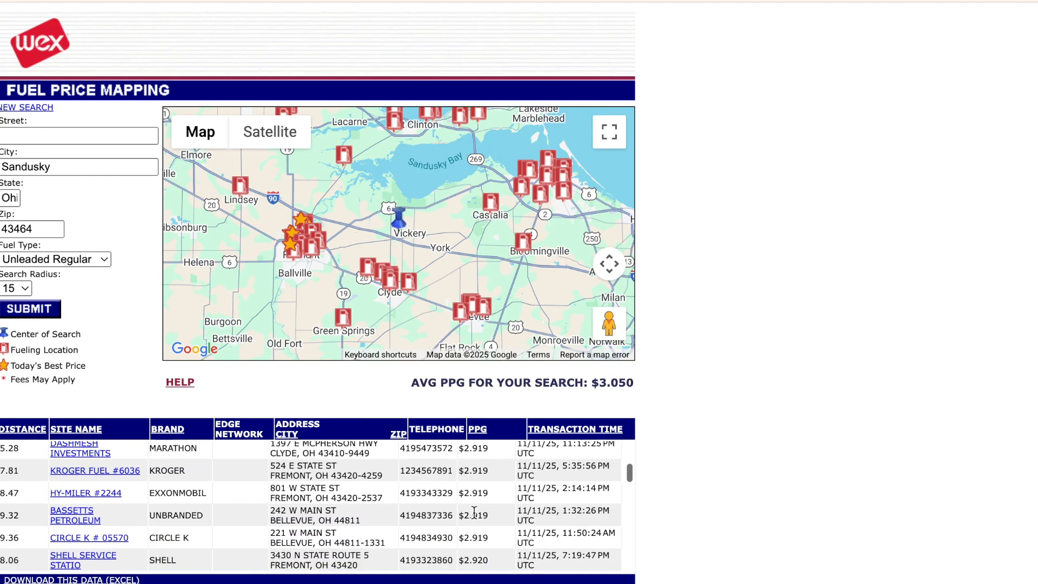
scroll(475, 513, "up", 15)
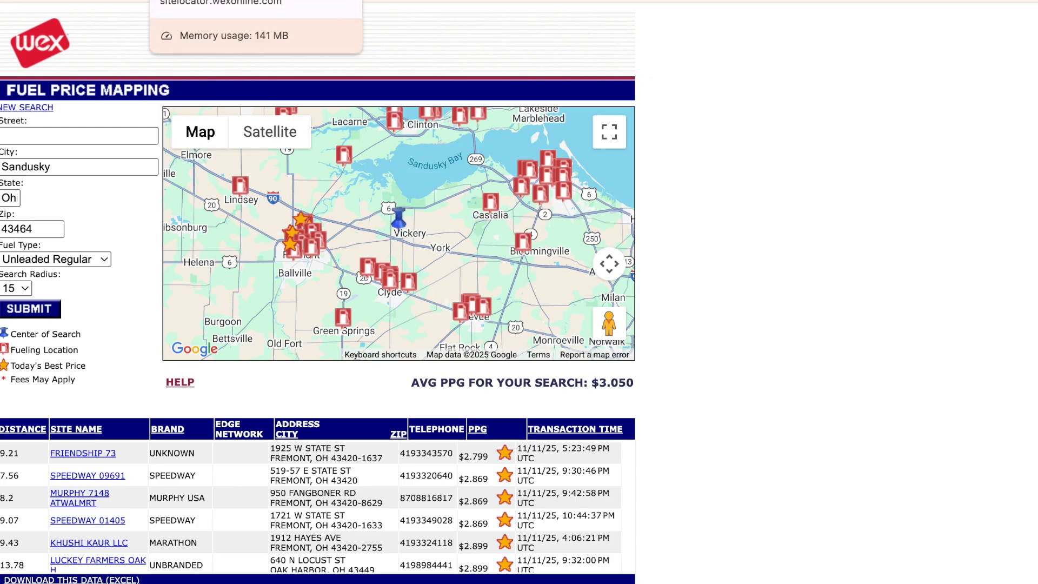
left_click(349, 1)
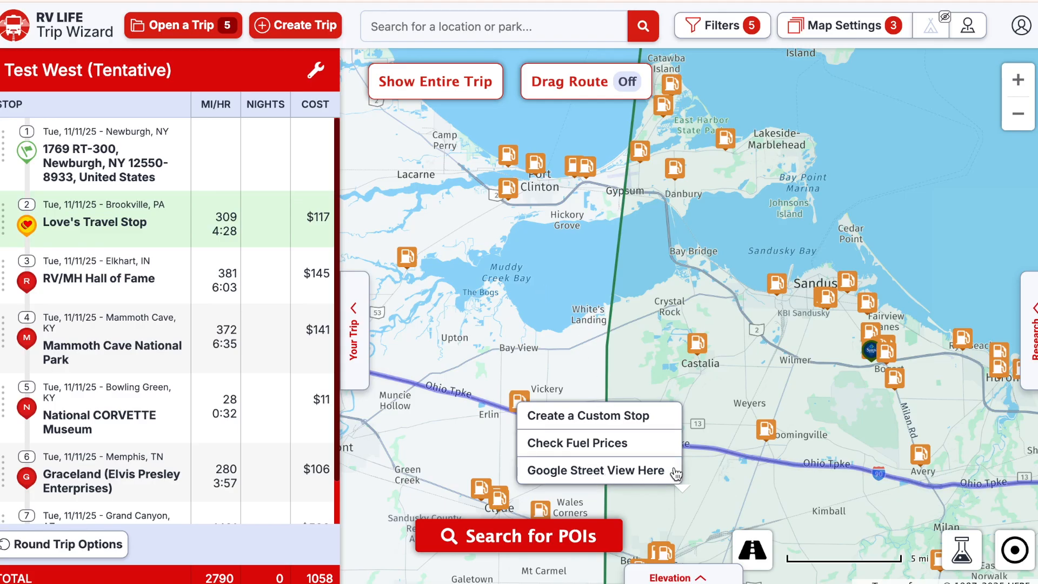
- Add the Sunoco in Clyde, OH to Test West after stop 2, Love's Travel Stop
left_click(701, 466)
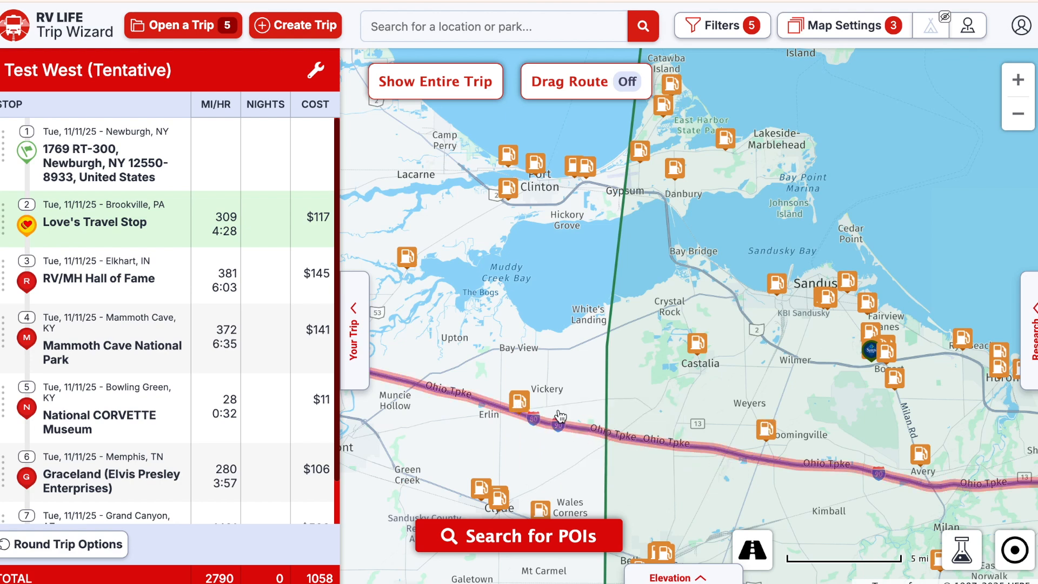
left_click(519, 403)
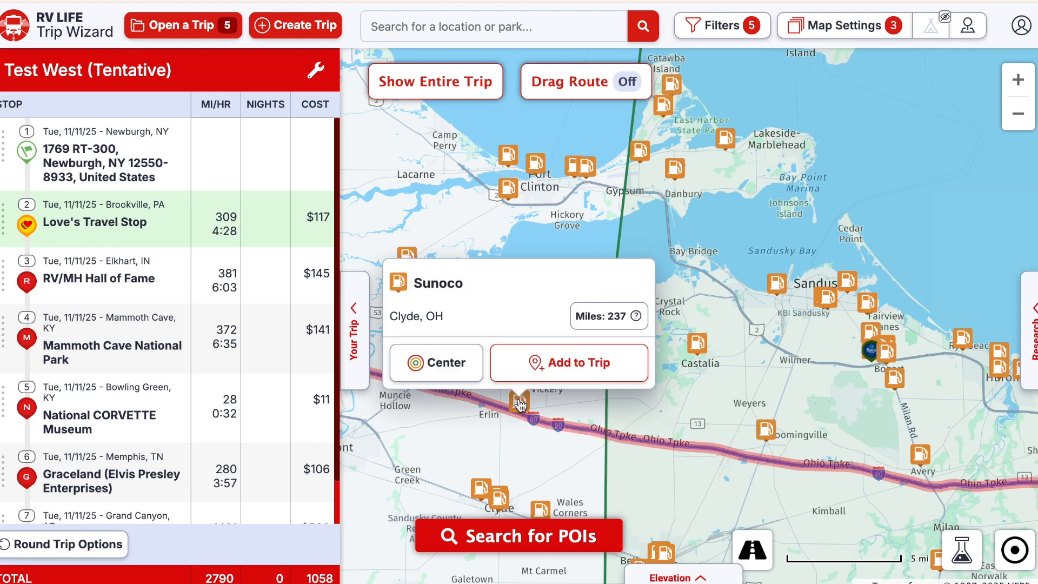
left_click(553, 364)
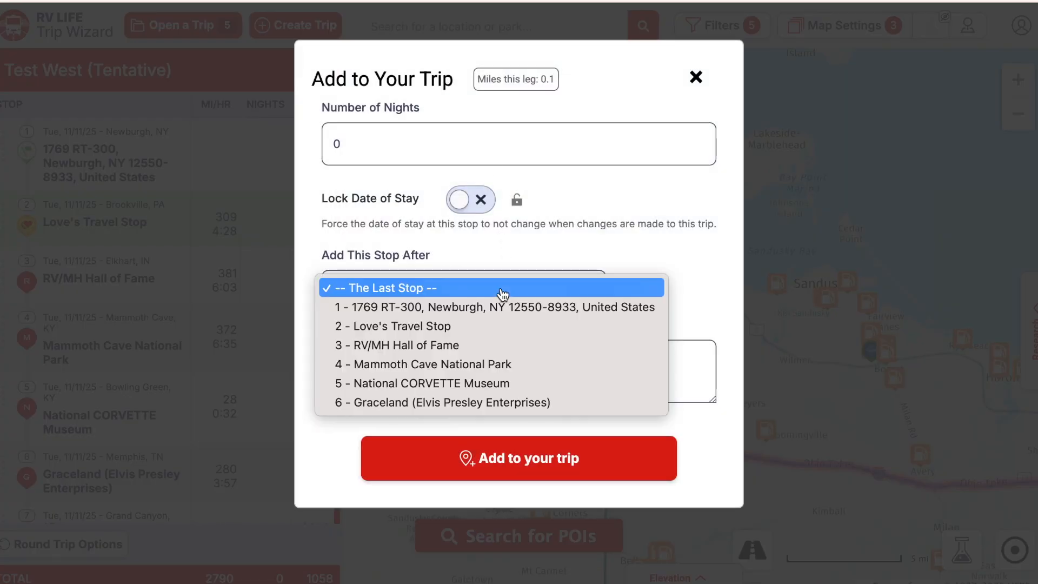
left_click(472, 327)
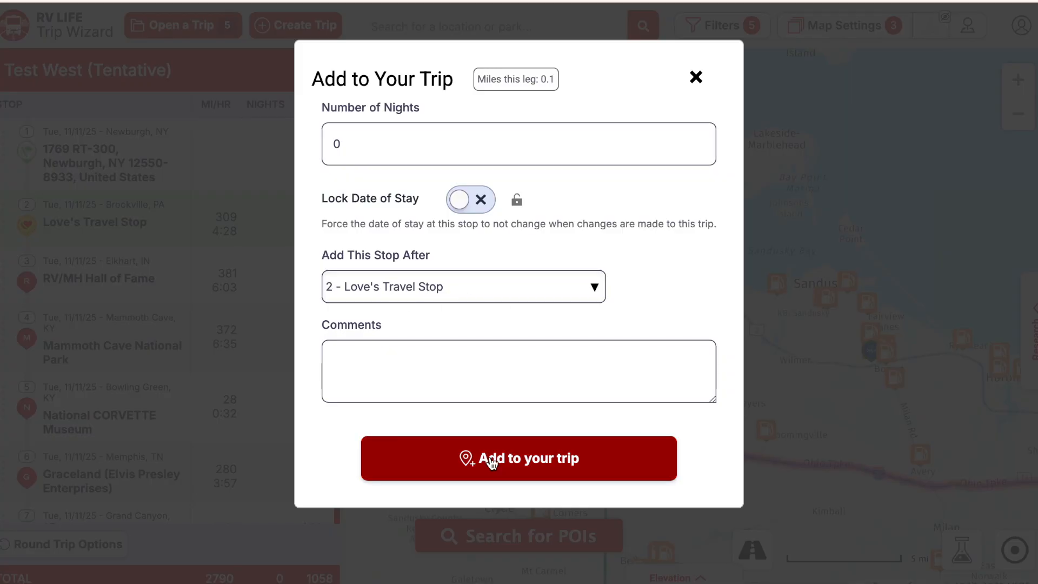
left_click(522, 460)
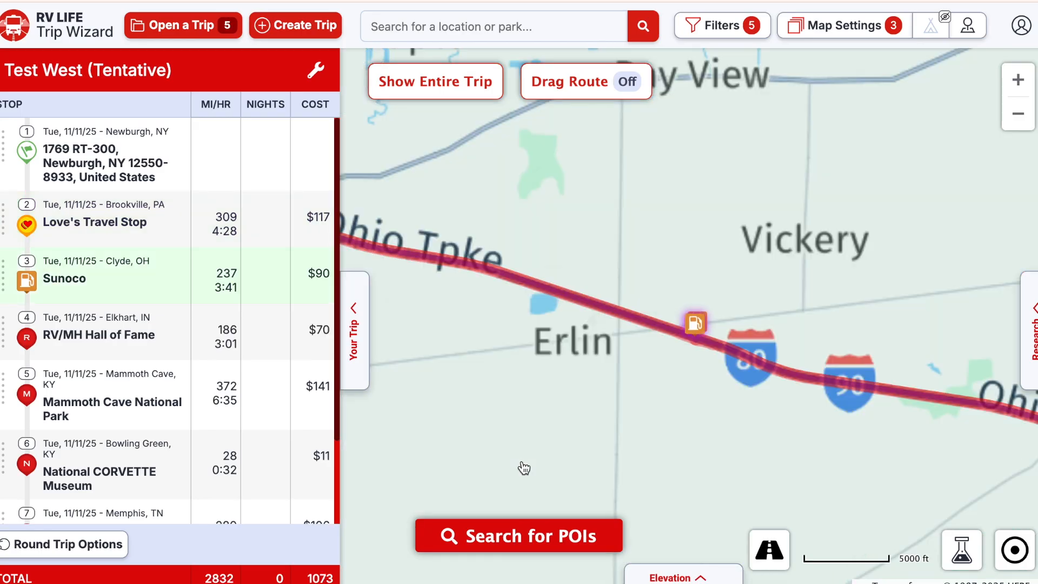
- Zoom out to show Detroit through Cleveland and hide the fuel station markers
left_click(1018, 116)
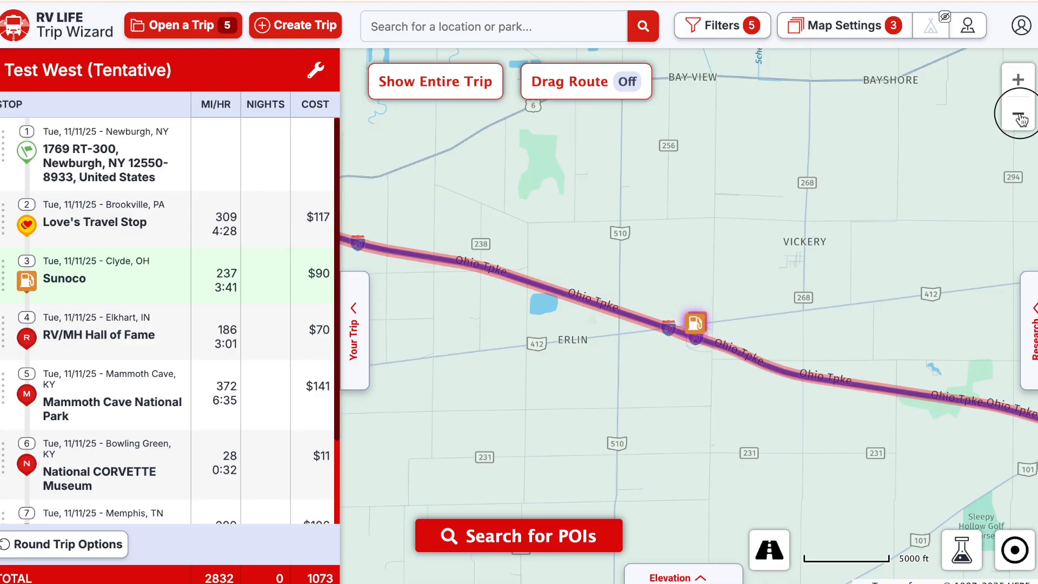
left_click(1018, 115)
left_click(1018, 115)
left_click(1018, 115)
left_click(1019, 115)
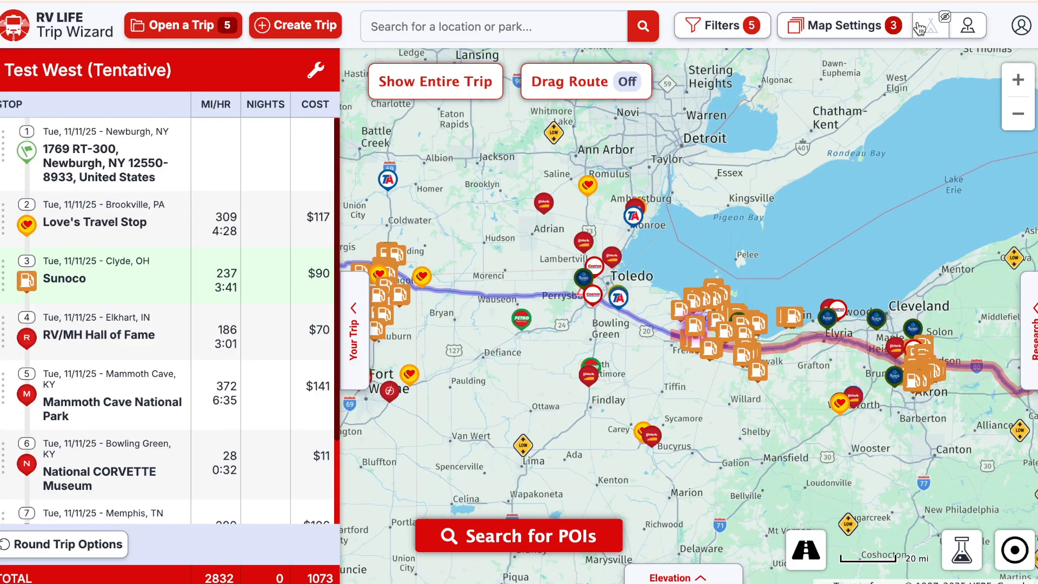
left_click(973, 31)
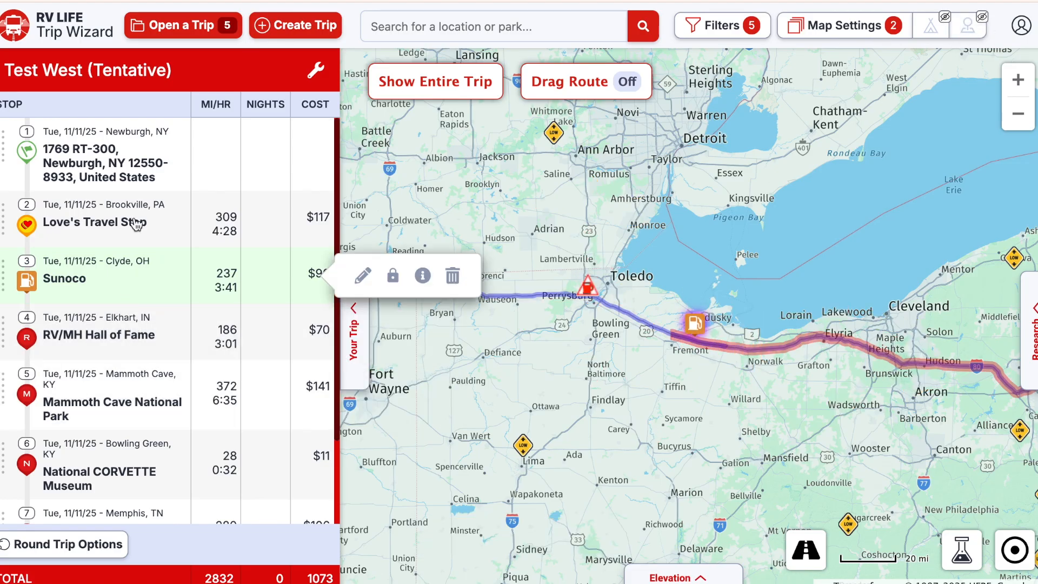
- Zoom in on the Sunoco stop in Clyde, OH and back out again
mouse_move(137, 223)
mouse_move(144, 281)
mouse_move(149, 338)
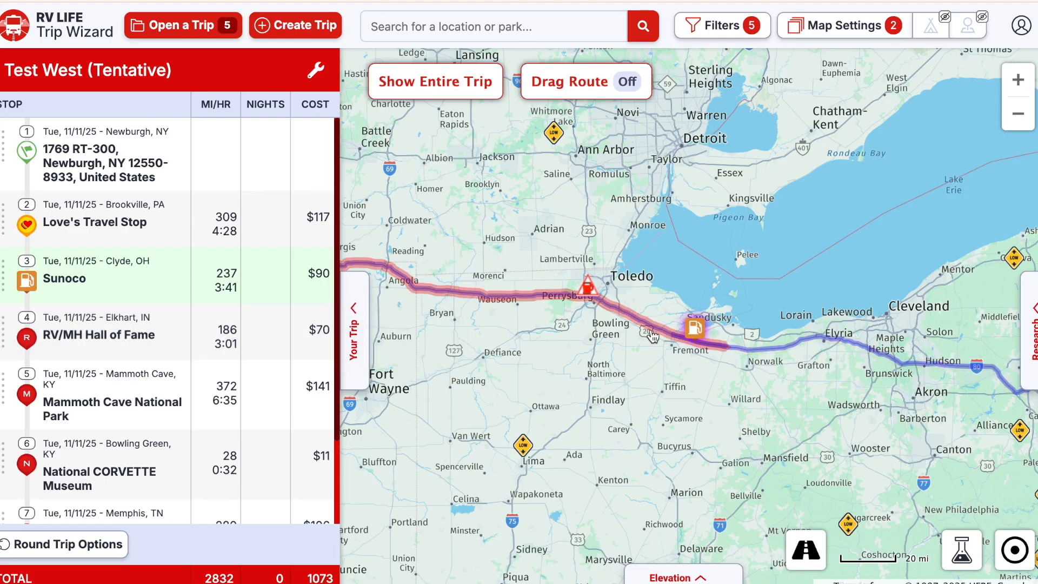
scroll(705, 367, "up", 3)
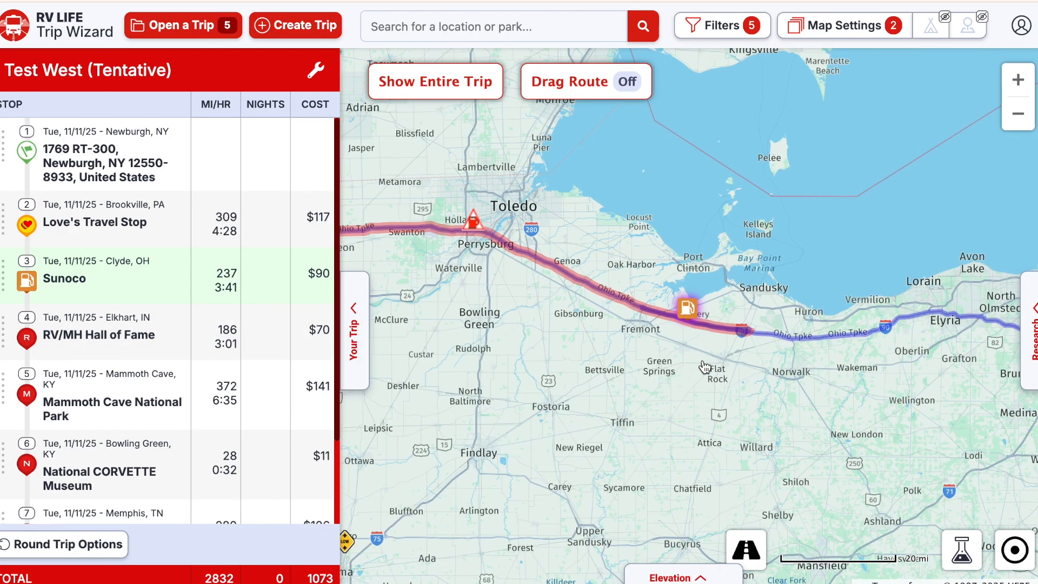
scroll(692, 341, "up", 2)
scroll(678, 322, "up", 3)
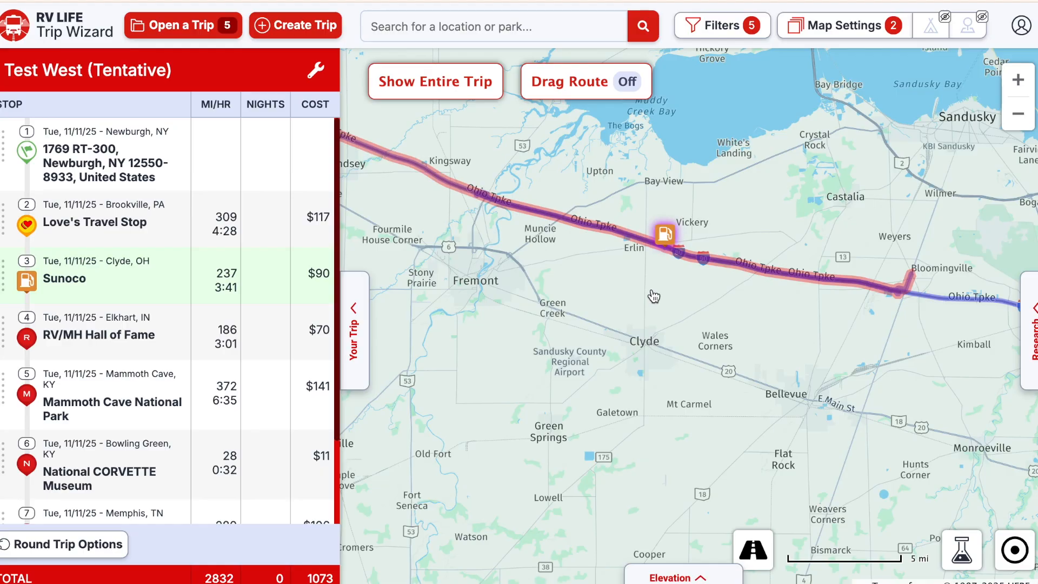
scroll(653, 296, "up", 3)
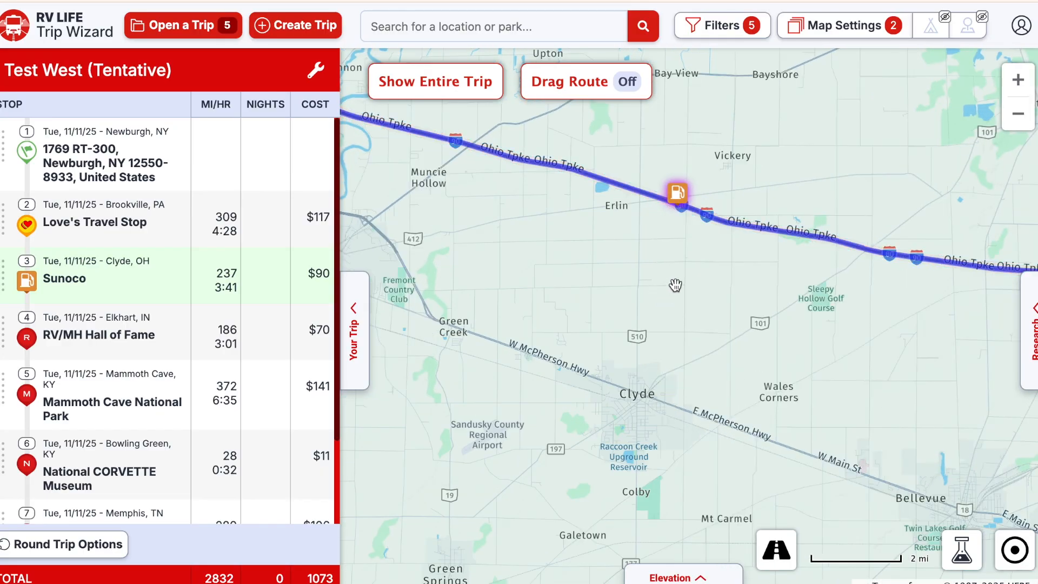
scroll(676, 236, "up", 3)
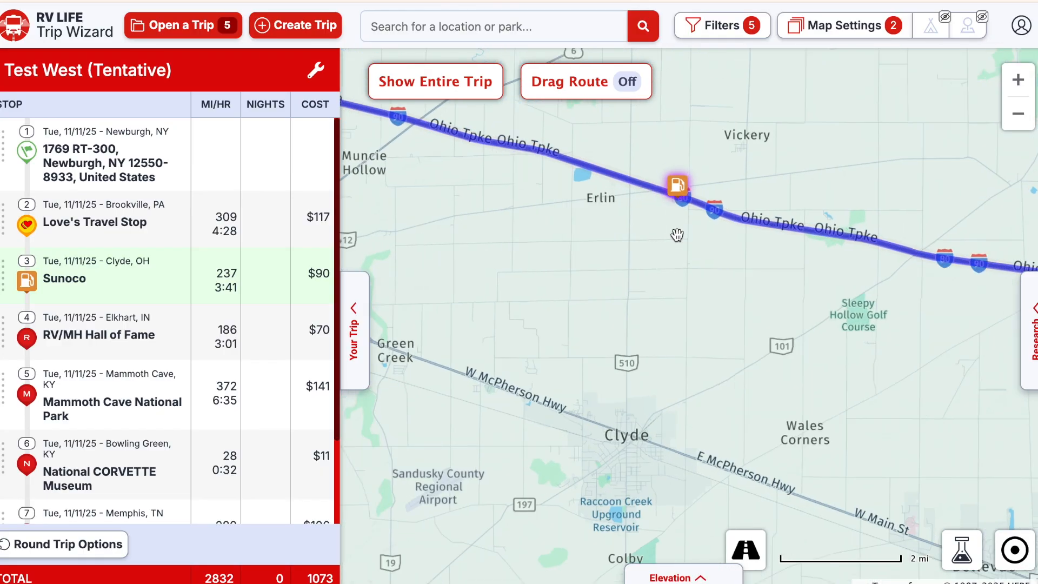
scroll(683, 199, "up", 5)
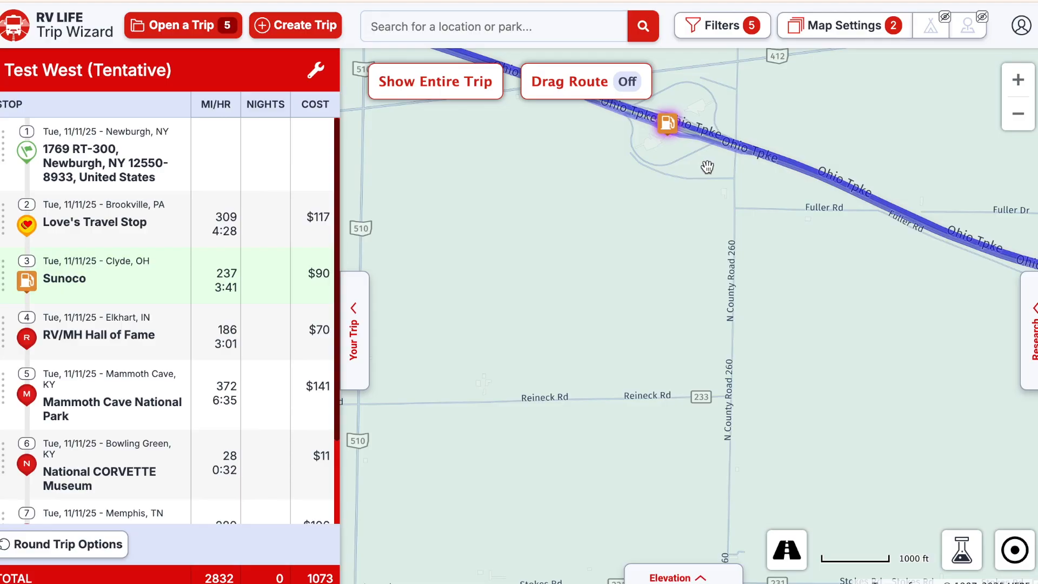
left_click(1018, 115)
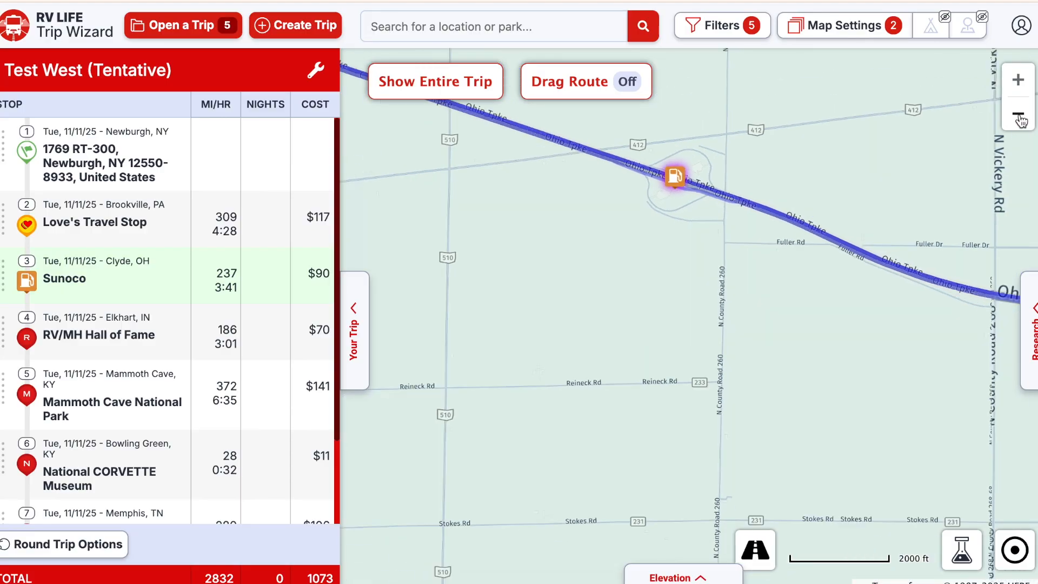
left_click(1021, 120)
left_click(1021, 120)
left_click(1021, 120)
left_click(1021, 120)
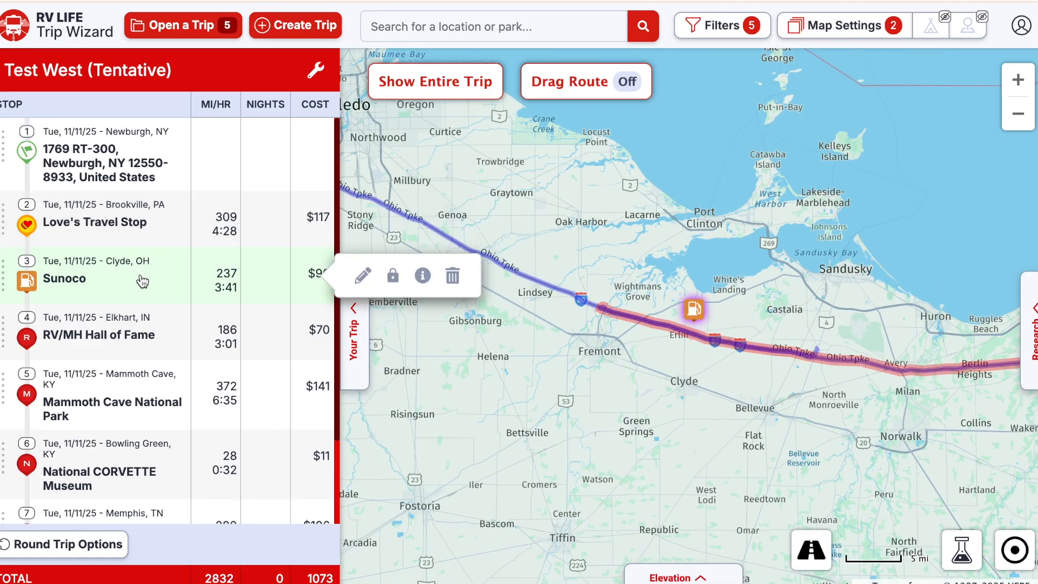
- Delete the Sunoco stop from Test West and turn the fuel station markers back on
left_click(453, 276)
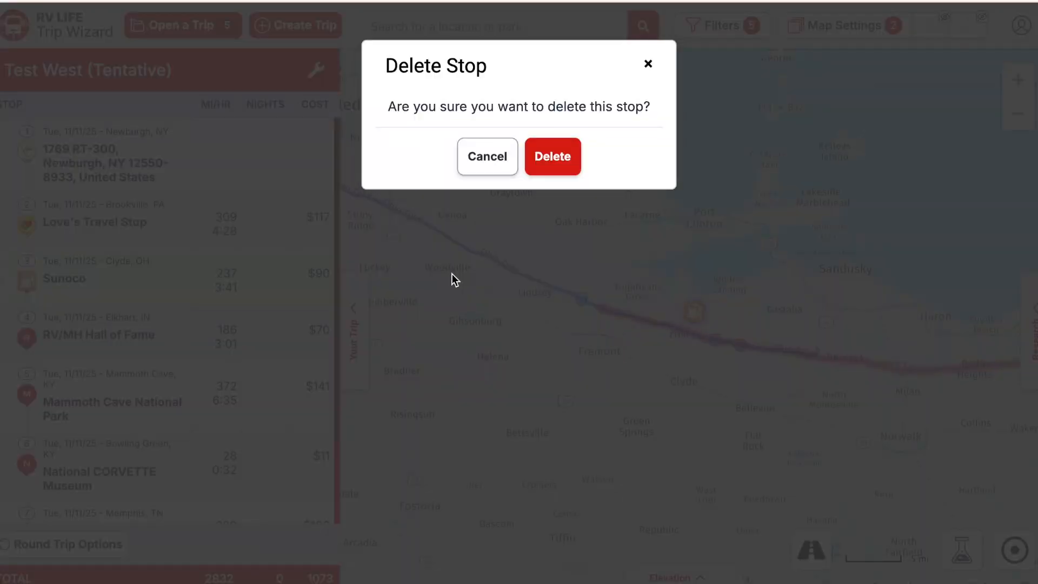
left_click(538, 173)
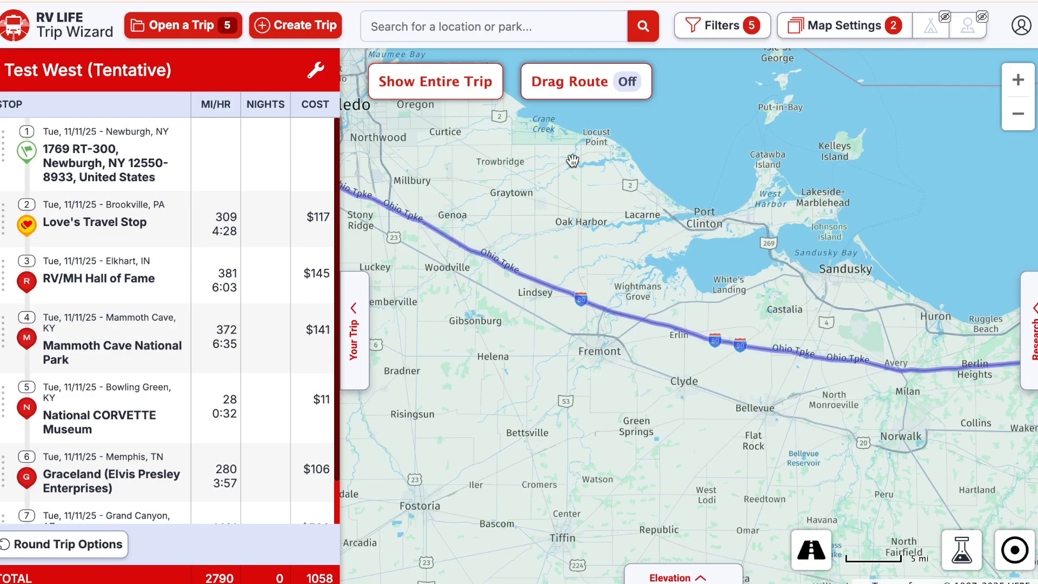
left_click(962, 34)
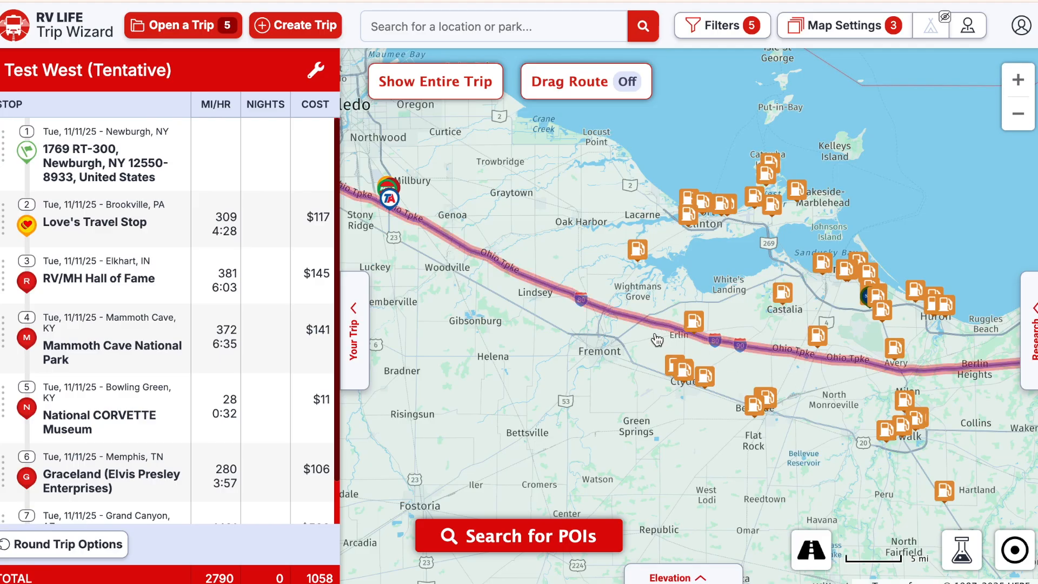
- Add the Love's Travel Stop in Perrysburg, OH after stop 2, the Brookville Love's
left_click_drag(575, 329, 713, 374)
double_click(560, 239)
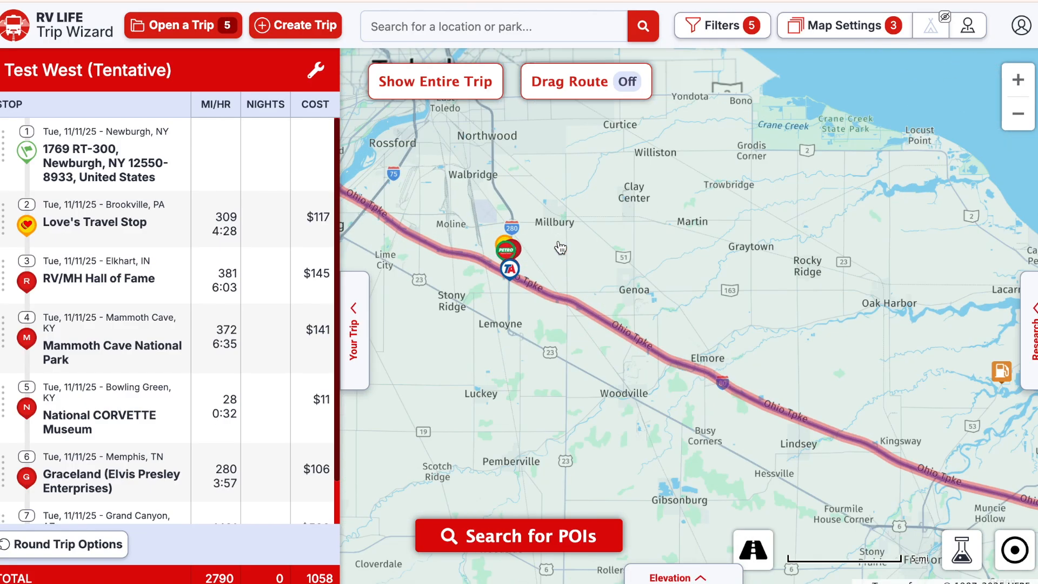
double_click(533, 235)
double_click(461, 242)
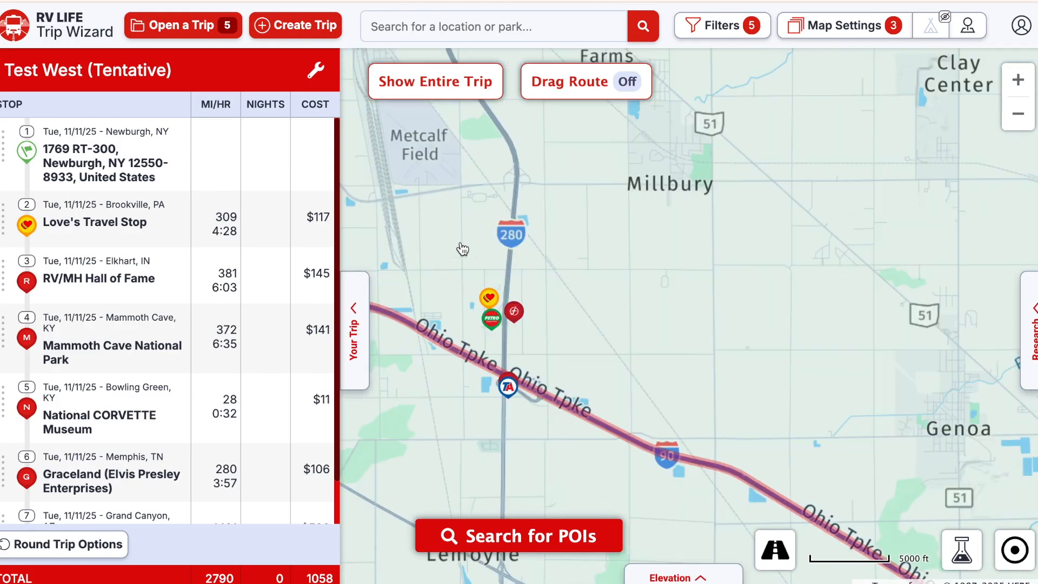
left_click(492, 306)
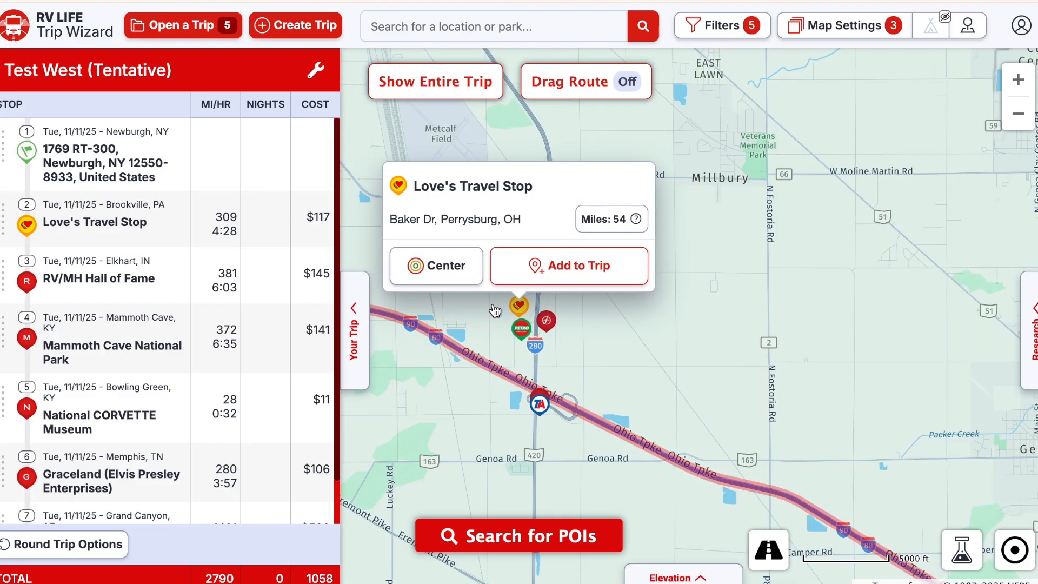
left_click(549, 269)
left_click(537, 292)
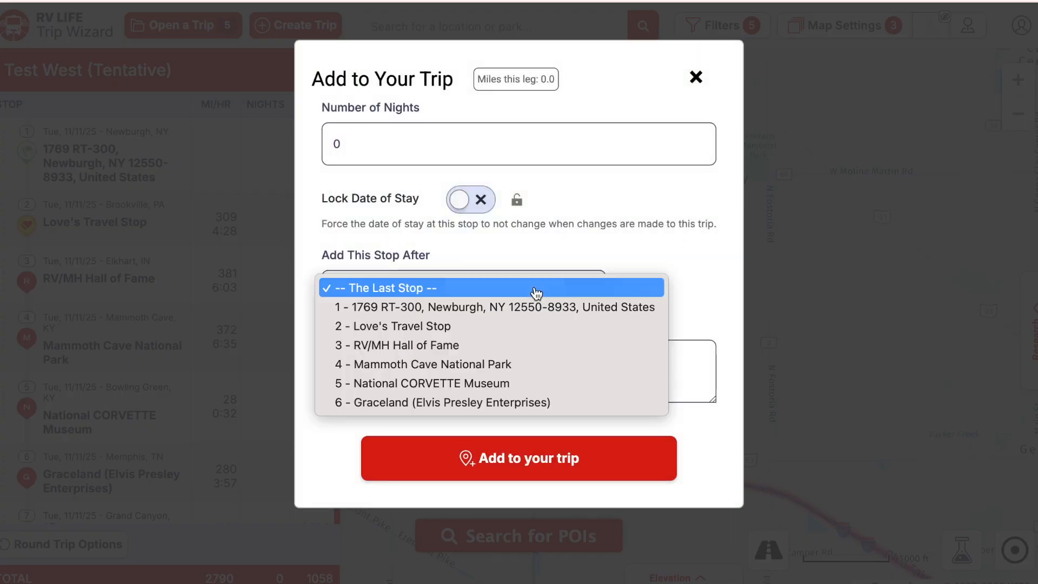
left_click(519, 327)
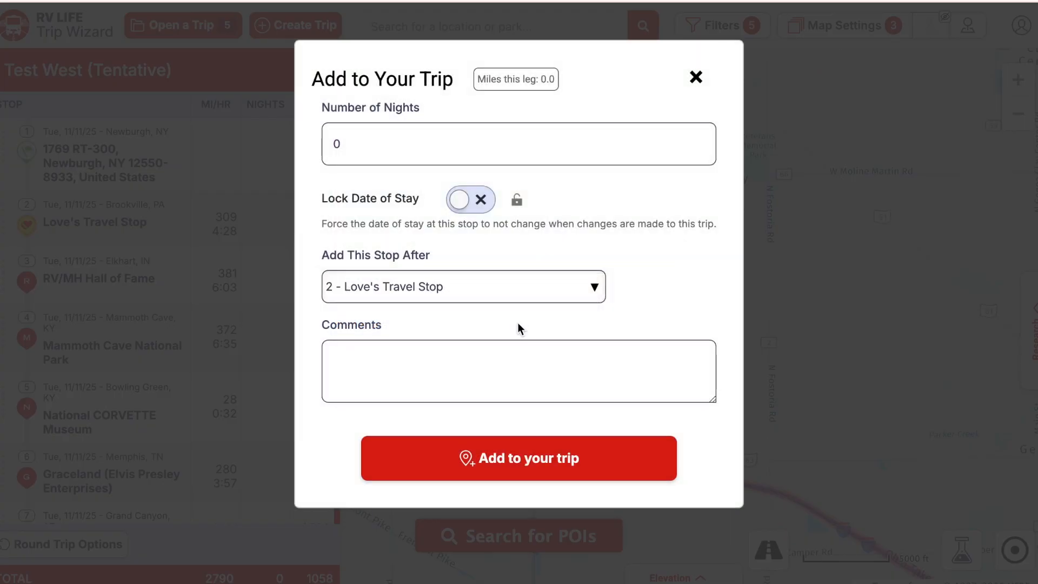
left_click(519, 457)
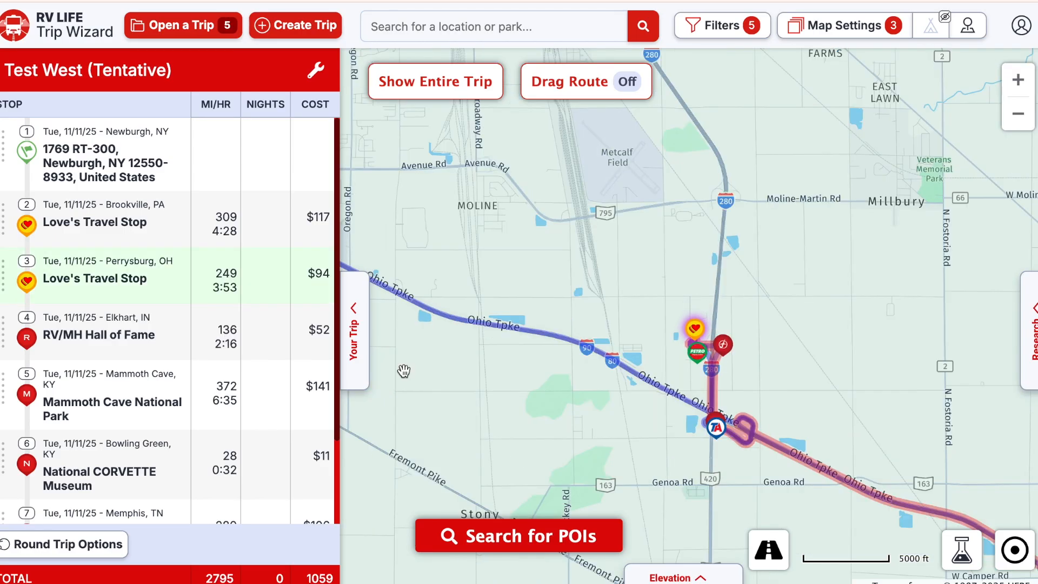
- Set the Perrysburg Love's stop to top off the tank, adding 24.92 gallons
mouse_move(296, 279)
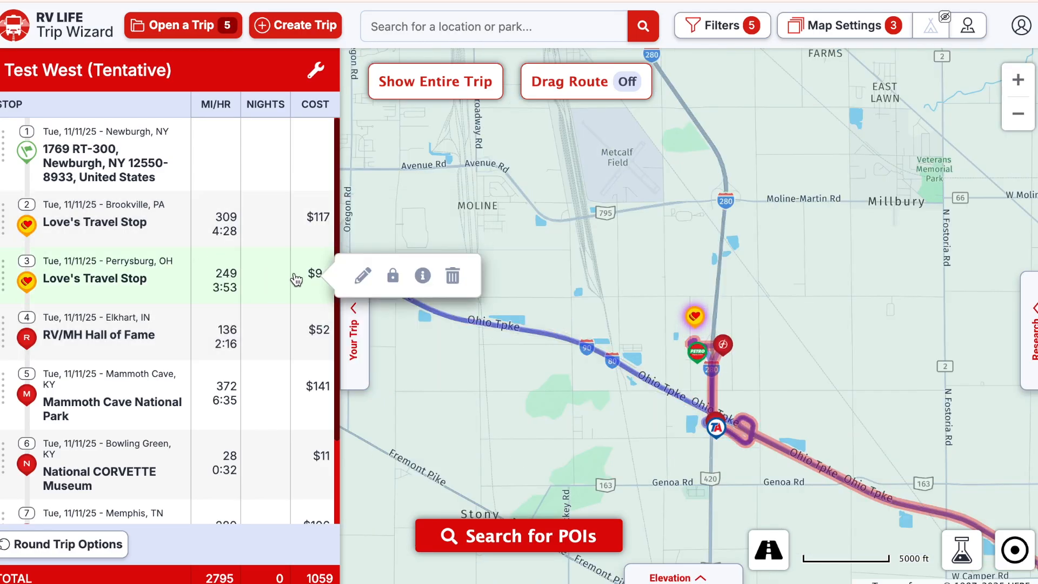
left_click(363, 276)
left_click(850, 431)
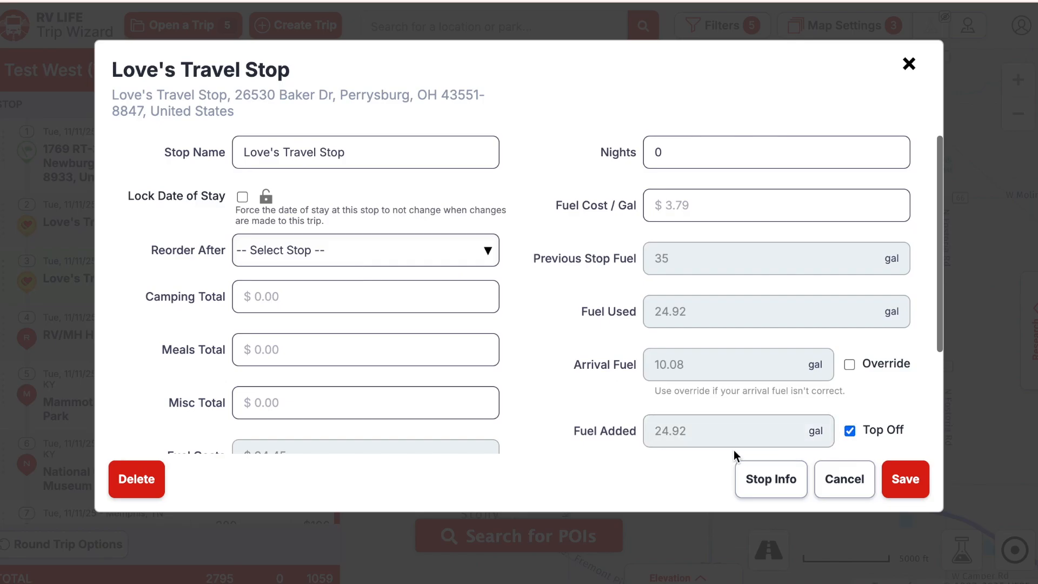
left_click(914, 485)
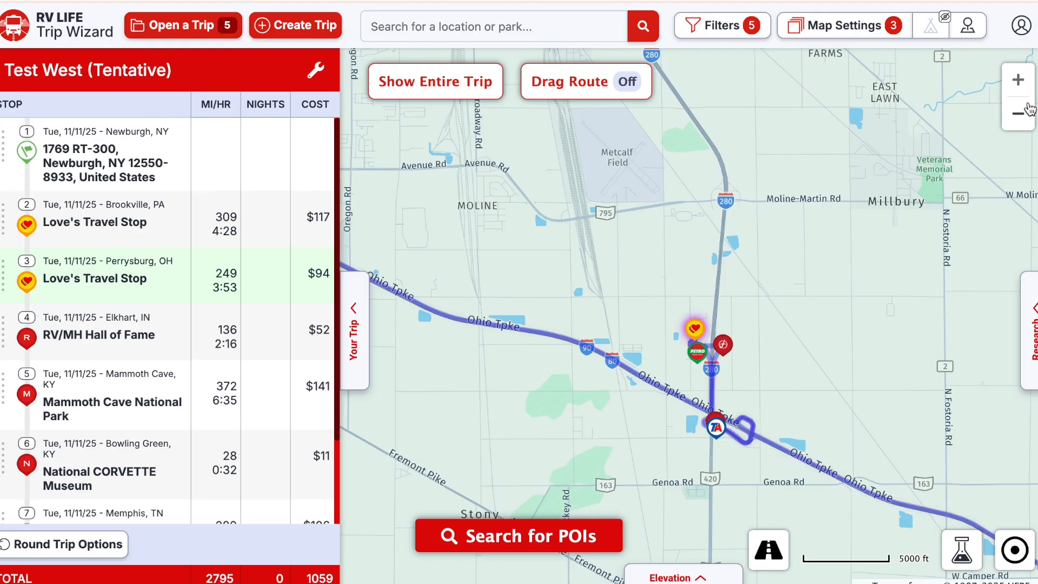
left_click(1019, 113)
- Zoom the map out from Toledo to the regional 100 mi view from Chicago to Pennsylvania
left_click(1018, 113)
left_click(1018, 113)
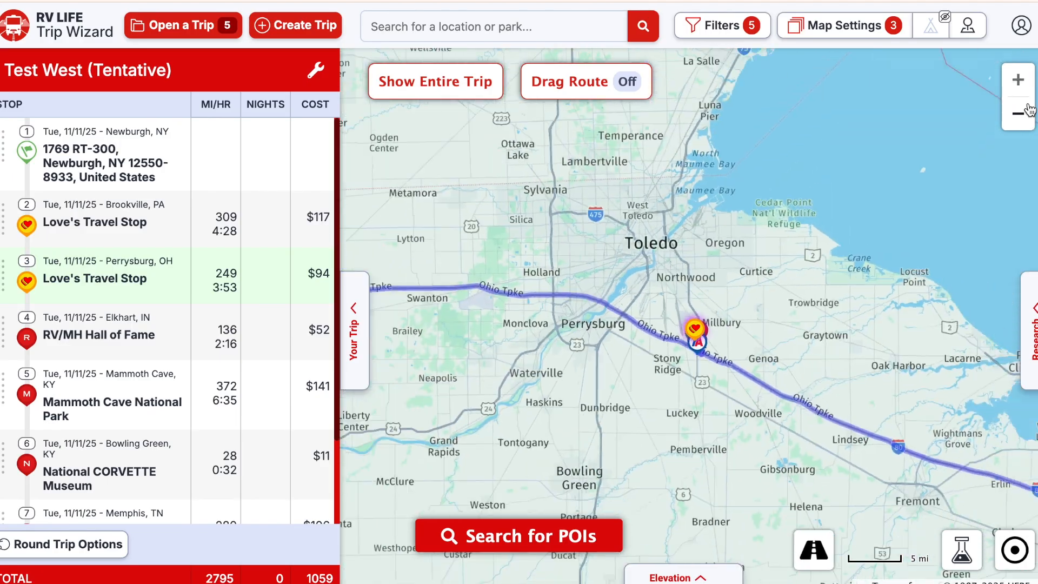
left_click(1027, 111)
left_click(1027, 110)
left_click(1027, 110)
left_click(1028, 111)
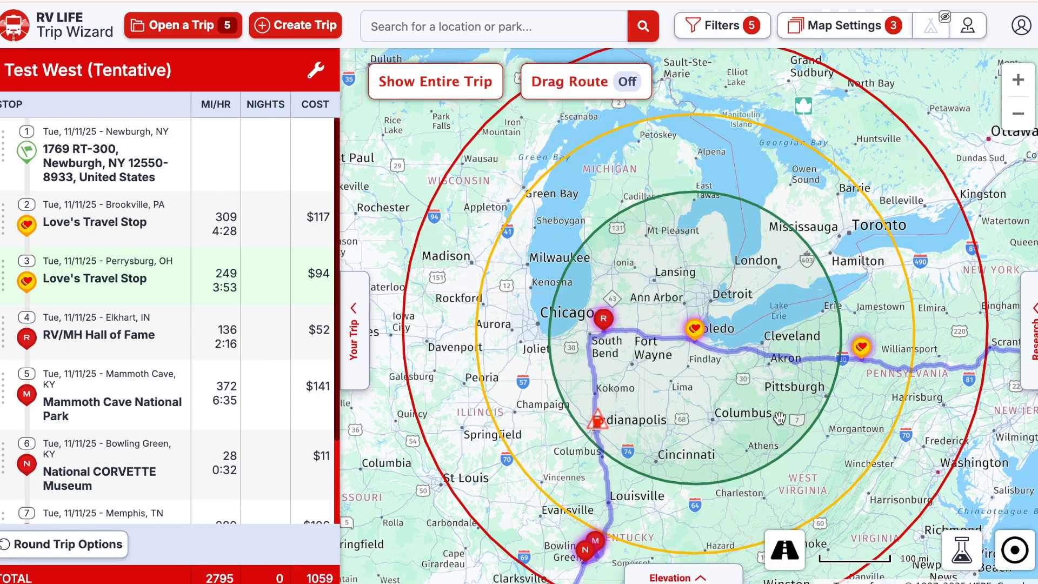
- Center the map on the Newburgh start, then zoom in on the route near Akron
left_click_drag(779, 418, 604, 385)
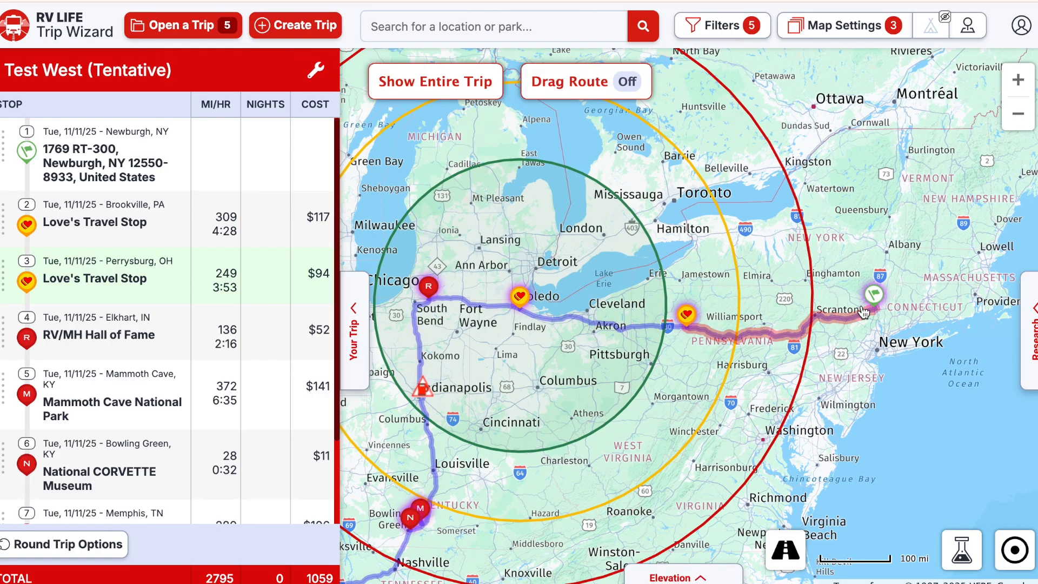
left_click(874, 295)
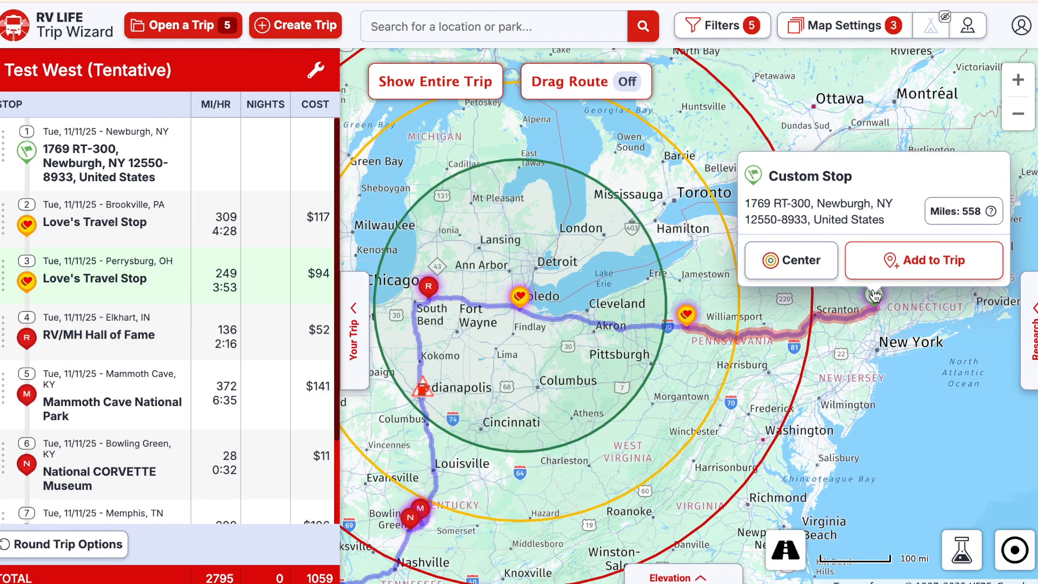
left_click(806, 265)
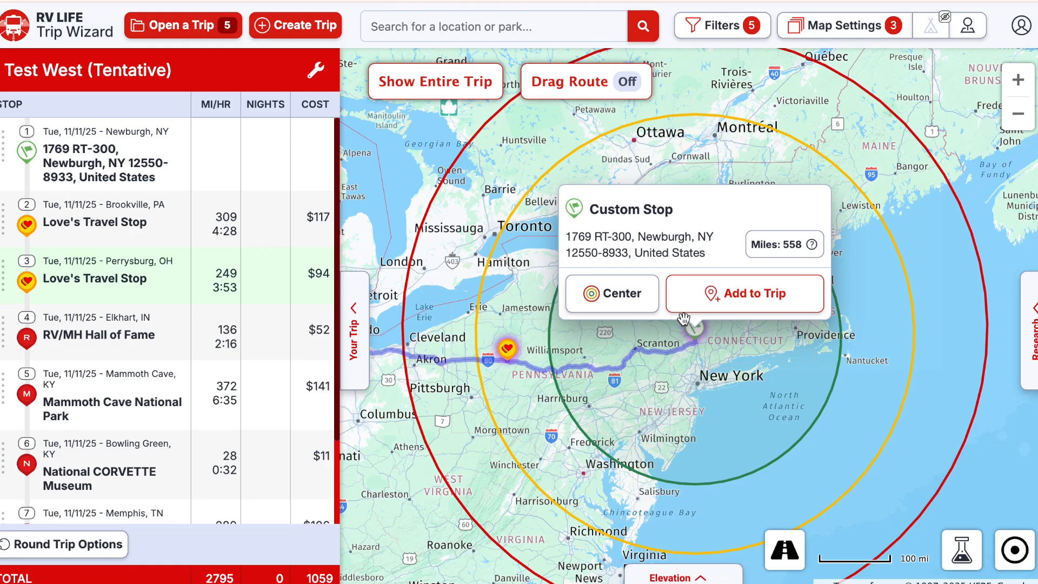
double_click(428, 376)
double_click(428, 376)
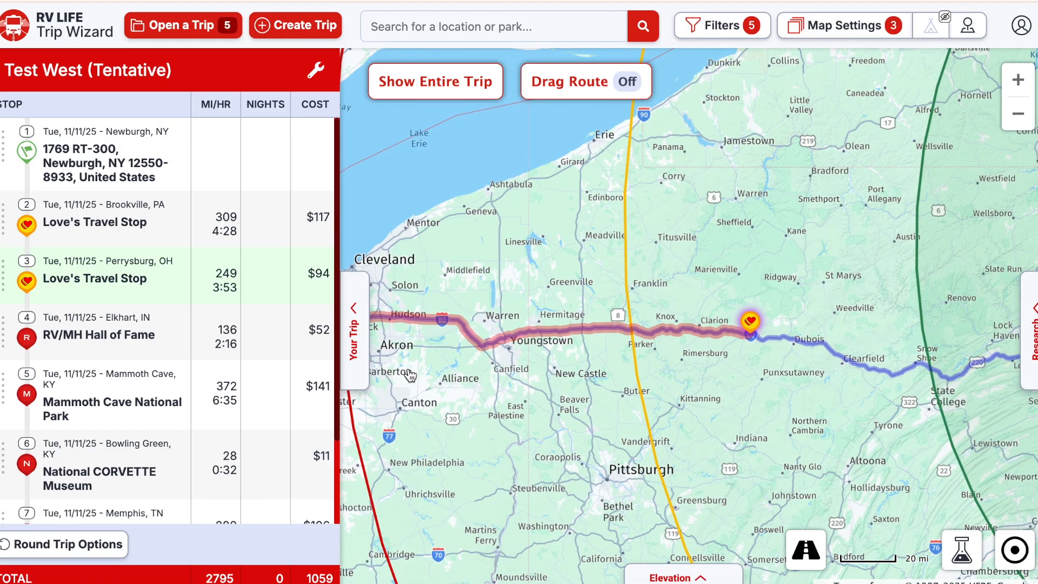
left_click_drag(546, 390, 549, 387)
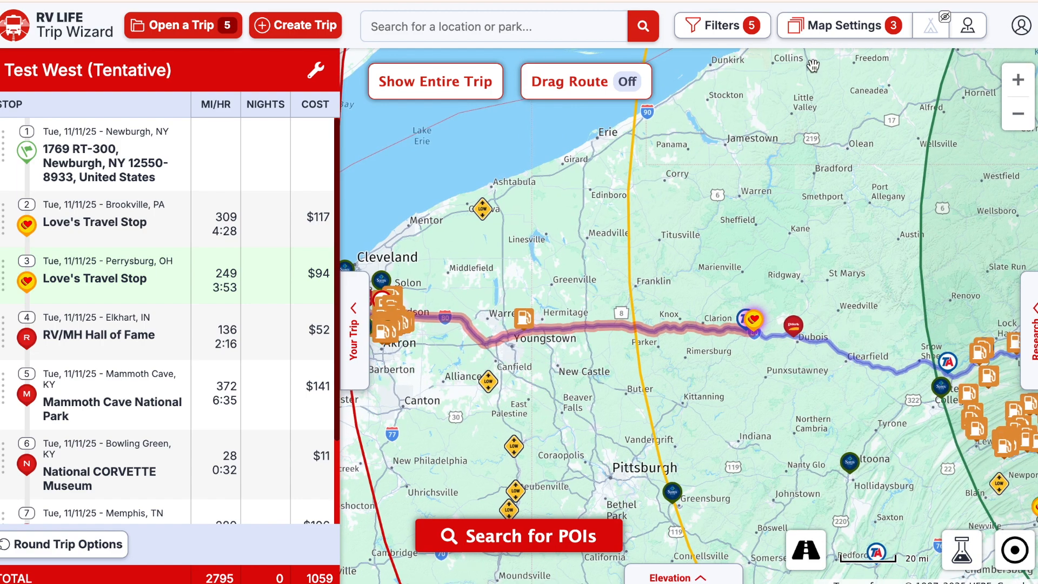
- Show campgrounds near Hudson and open the Streetsboro / Cleveland SE KOA Holiday summary card
left_click(972, 22)
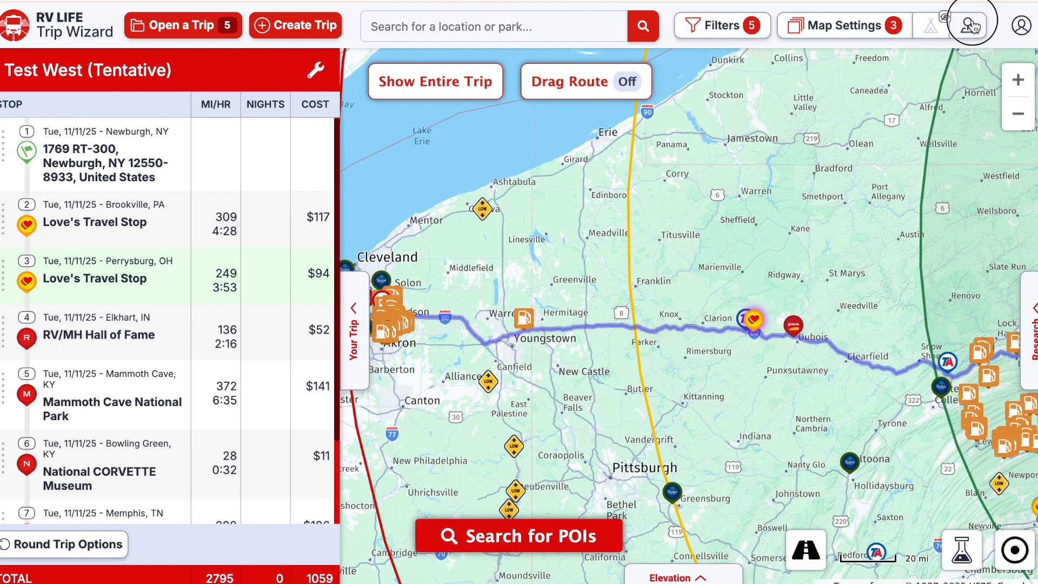
left_click(935, 30)
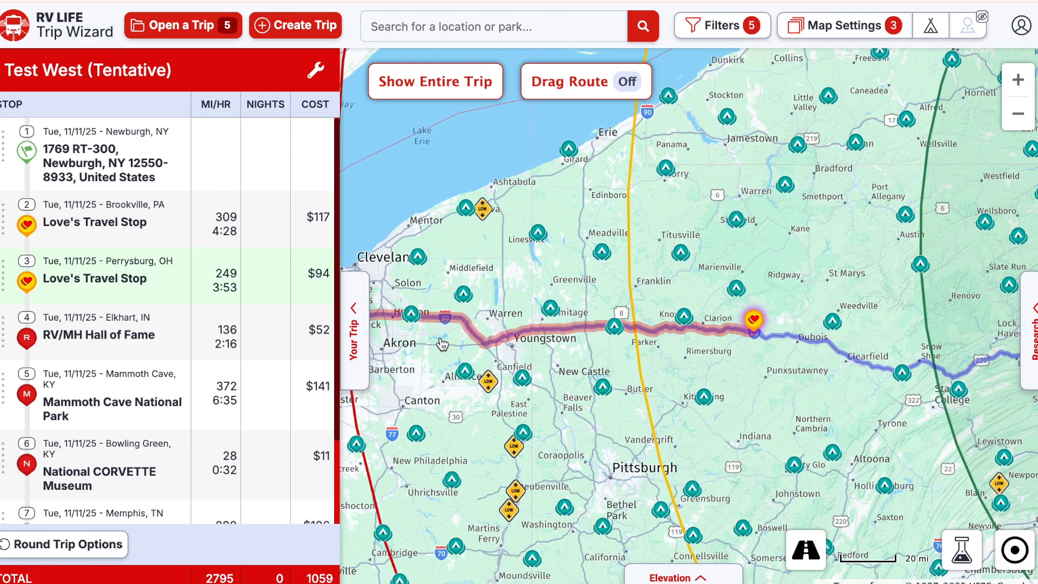
left_click_drag(440, 344, 598, 352)
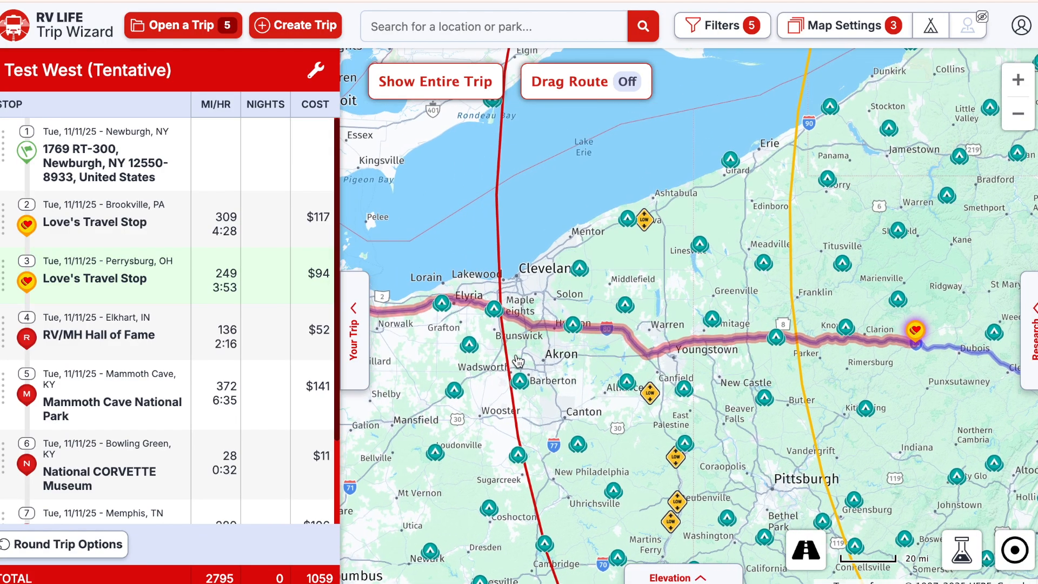
scroll(576, 332, "up", 5)
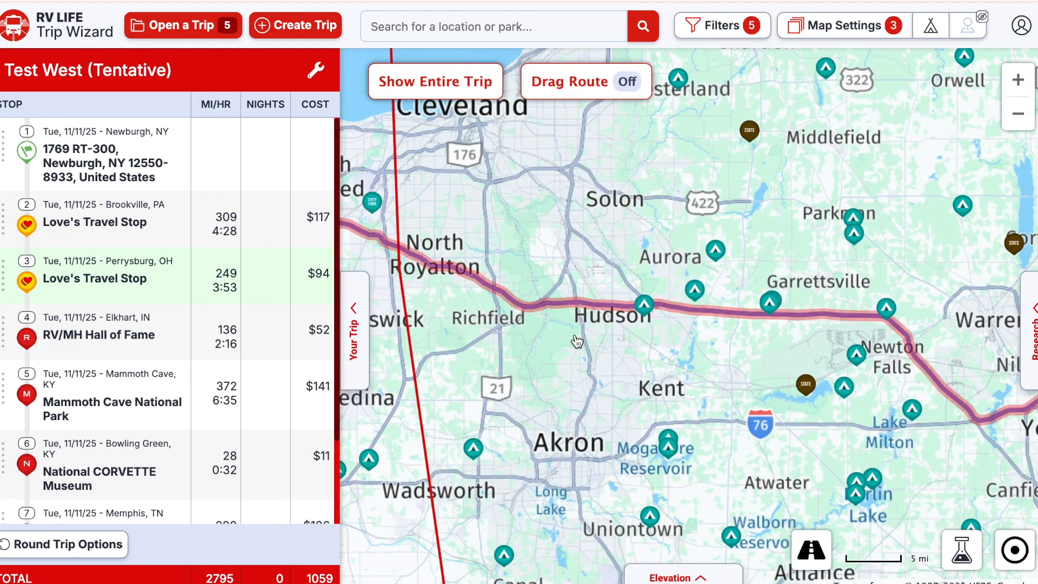
left_click(644, 305)
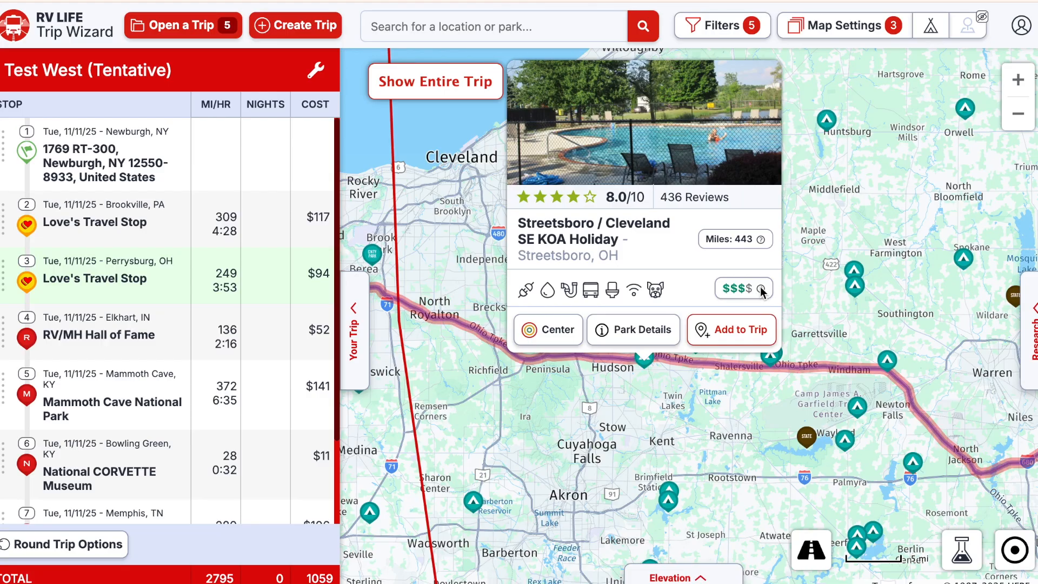
- Open the Streetsboro KOA's Park Details and read through its 436 reviews
left_click(633, 327)
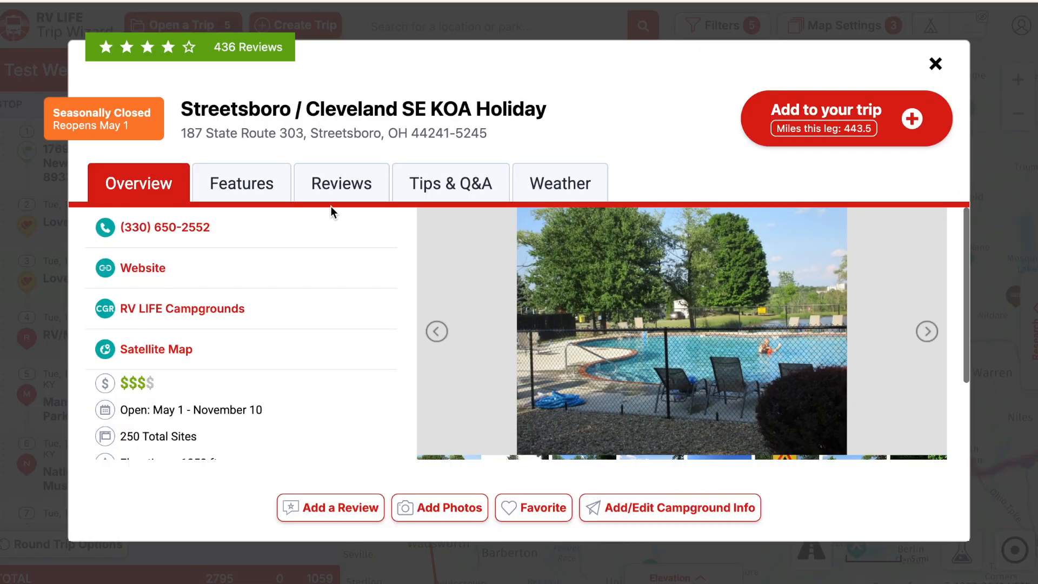
left_click(349, 190)
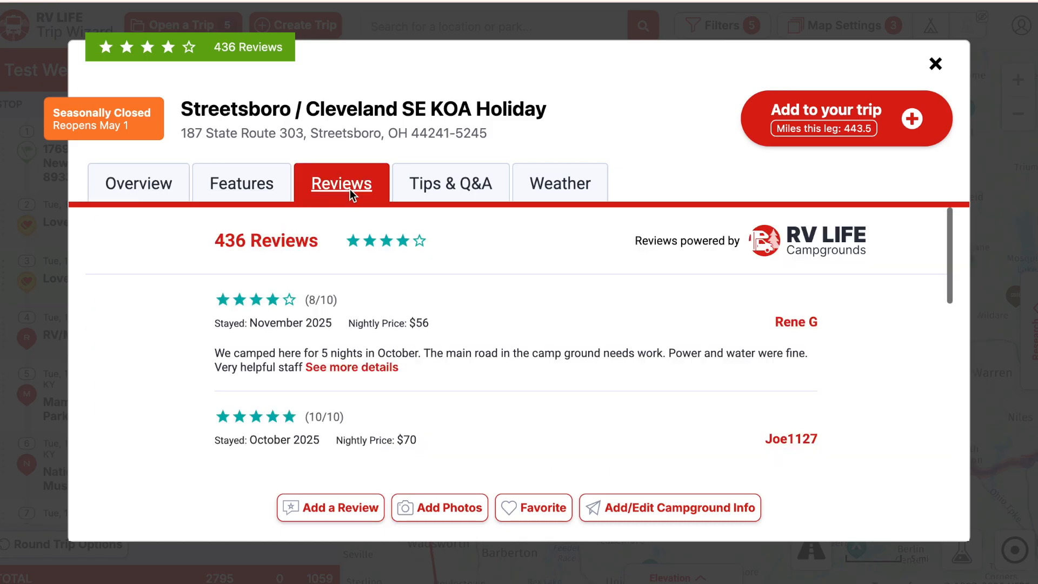
scroll(496, 366, "down", 4)
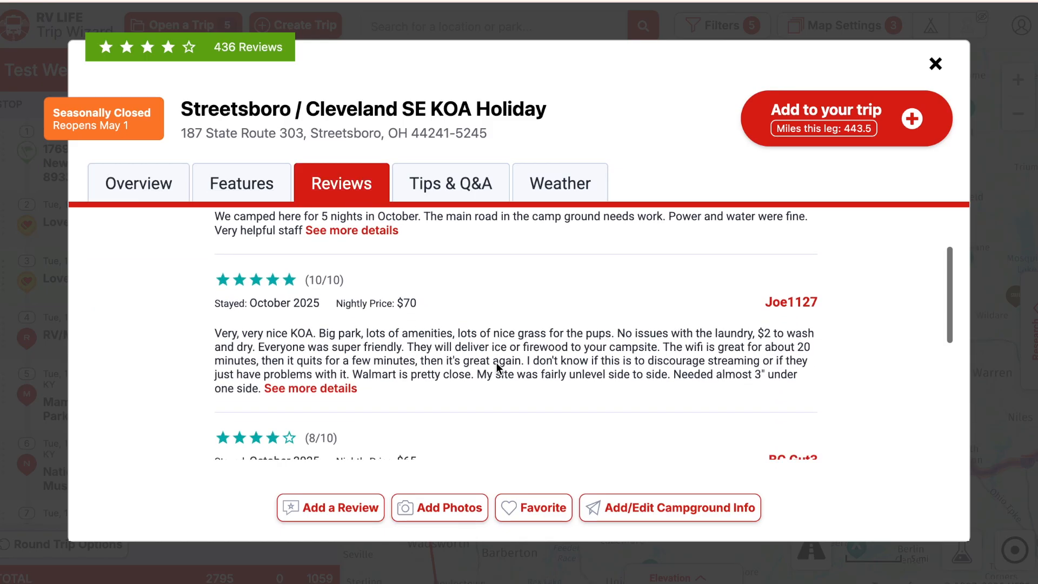
scroll(497, 367, "down", 3)
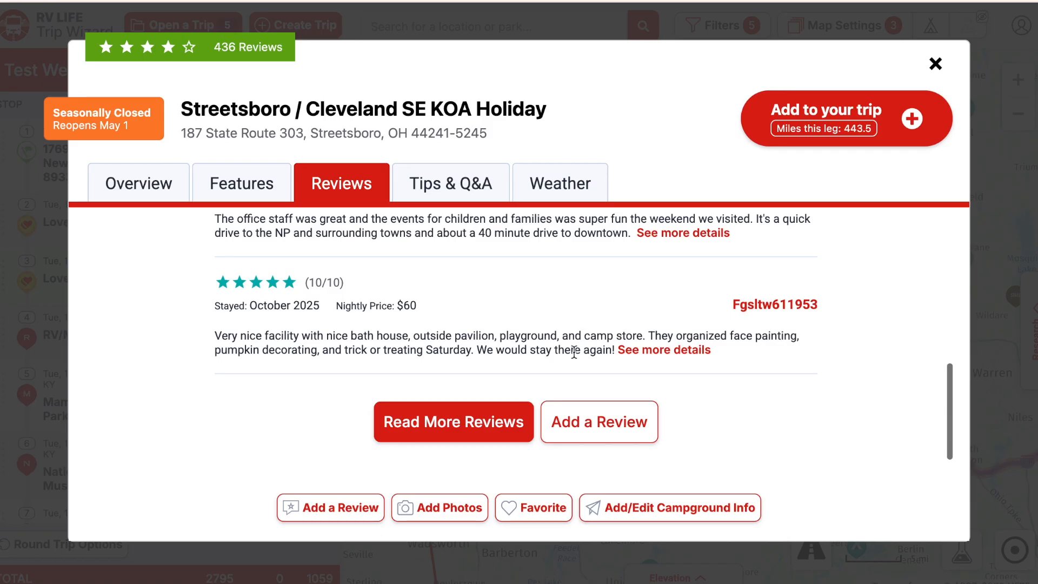
scroll(566, 354, "up", 1)
scroll(566, 356, "down", 1)
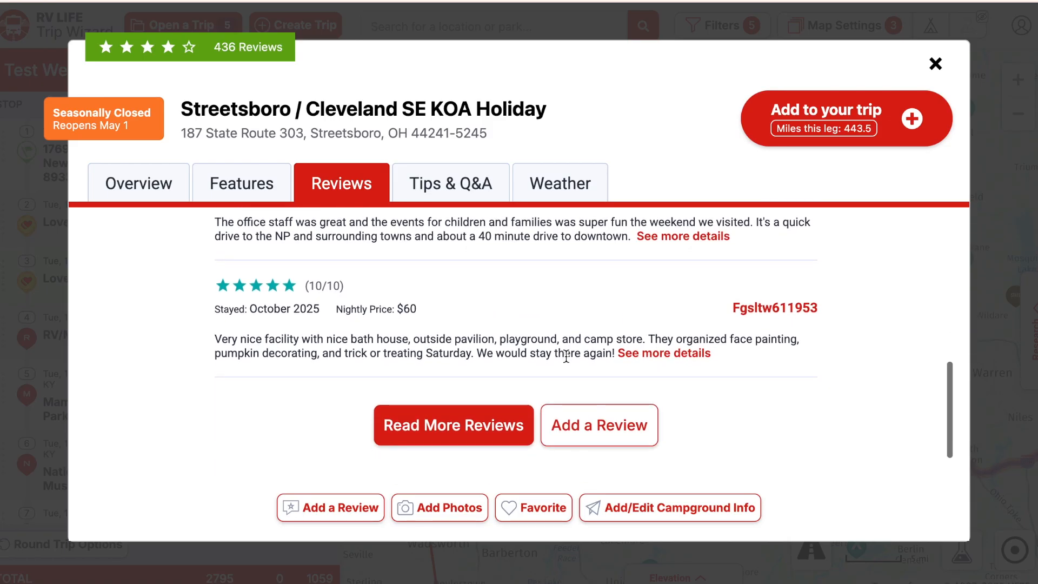
scroll(567, 352, "up", 2)
scroll(566, 355, "up", 3)
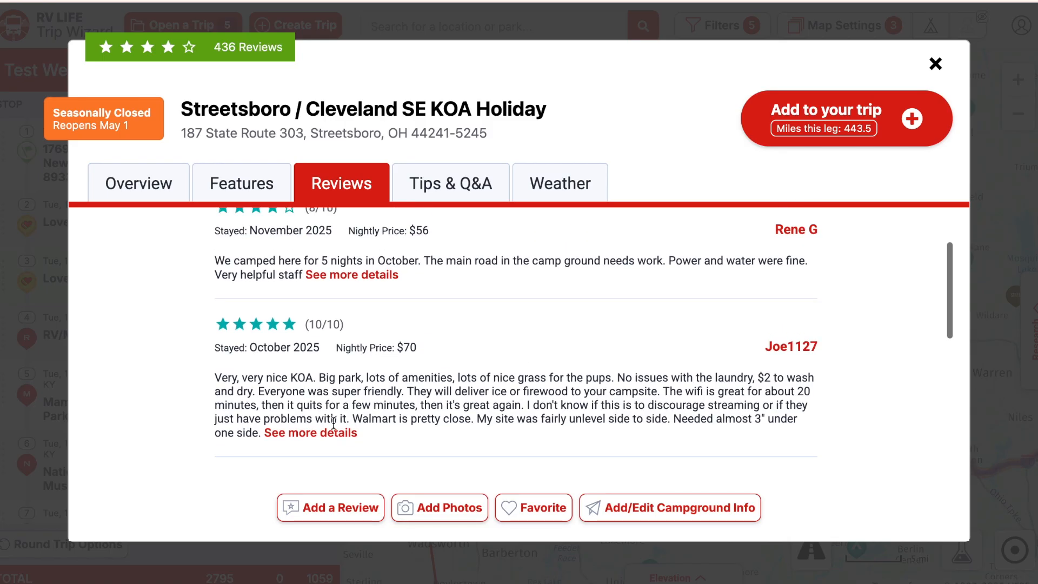
scroll(515, 377, "up", 1)
scroll(514, 377, "up", 2)
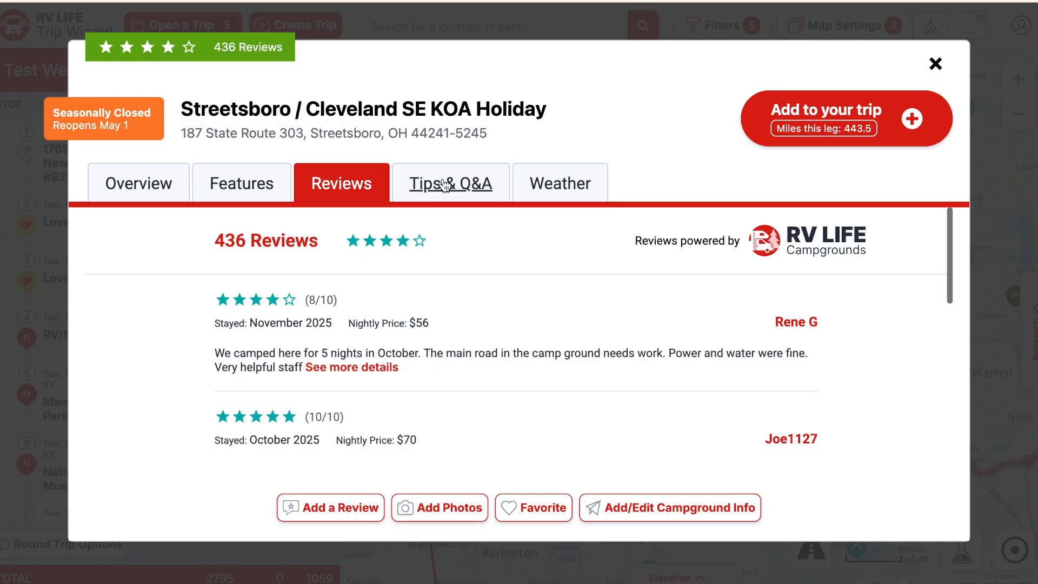
- Check the KOA's Weather and Tips & Q&A tabs, then return to Reviews
left_click(572, 178)
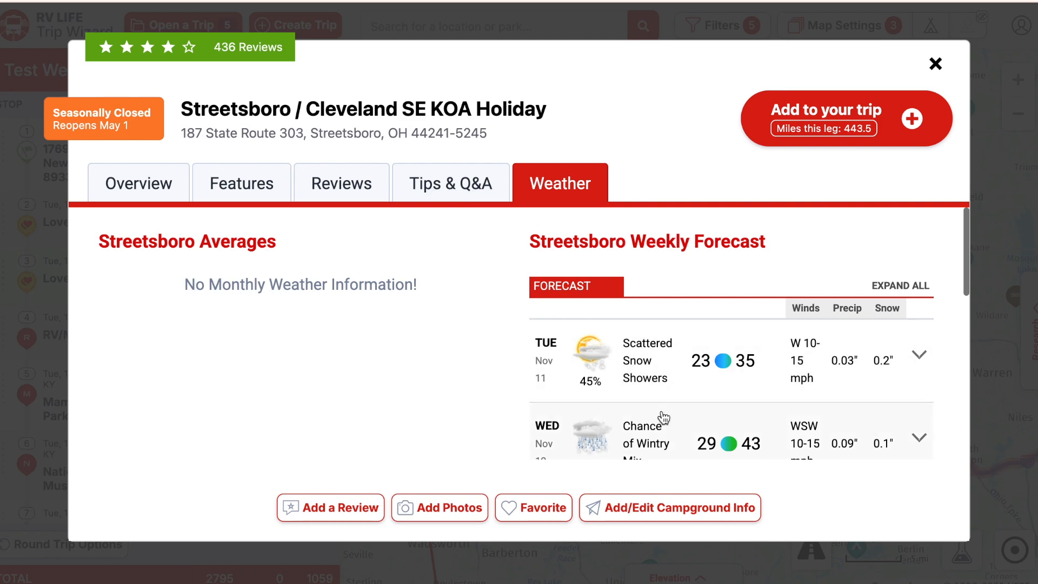
left_click(453, 185)
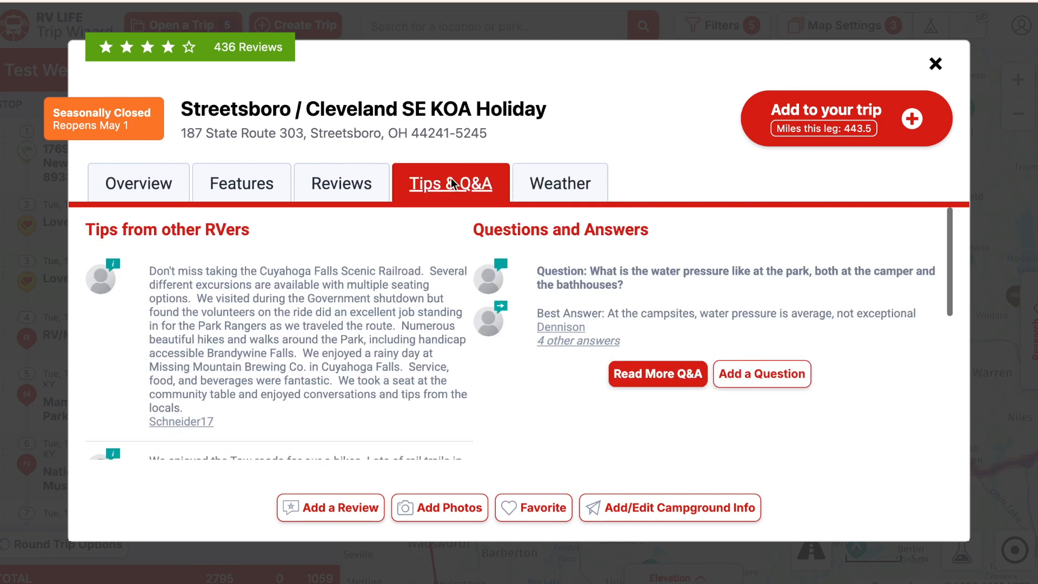
scroll(356, 323, "down", 1)
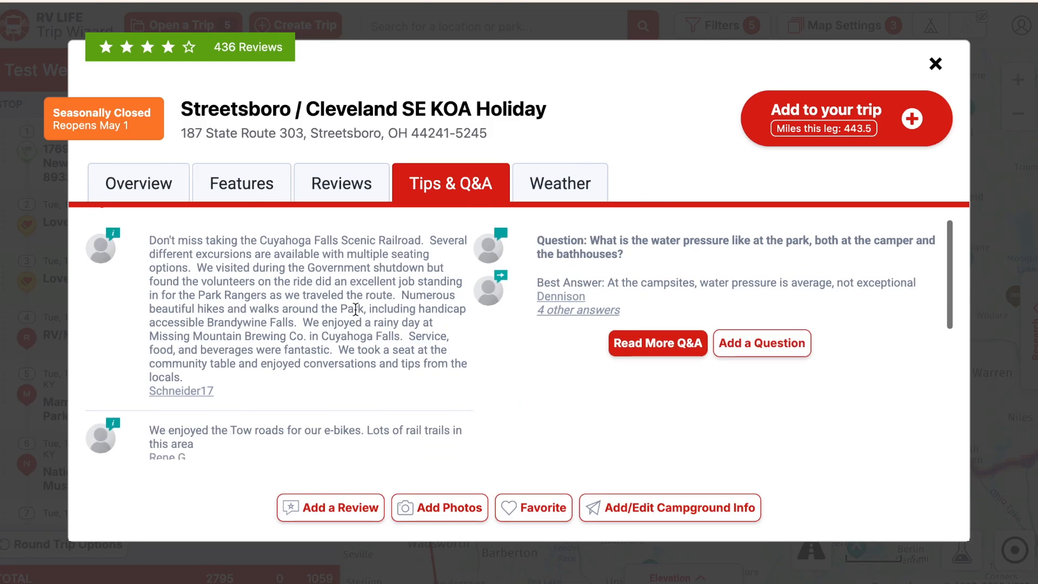
scroll(355, 310, "down", 1)
scroll(354, 311, "up", 1)
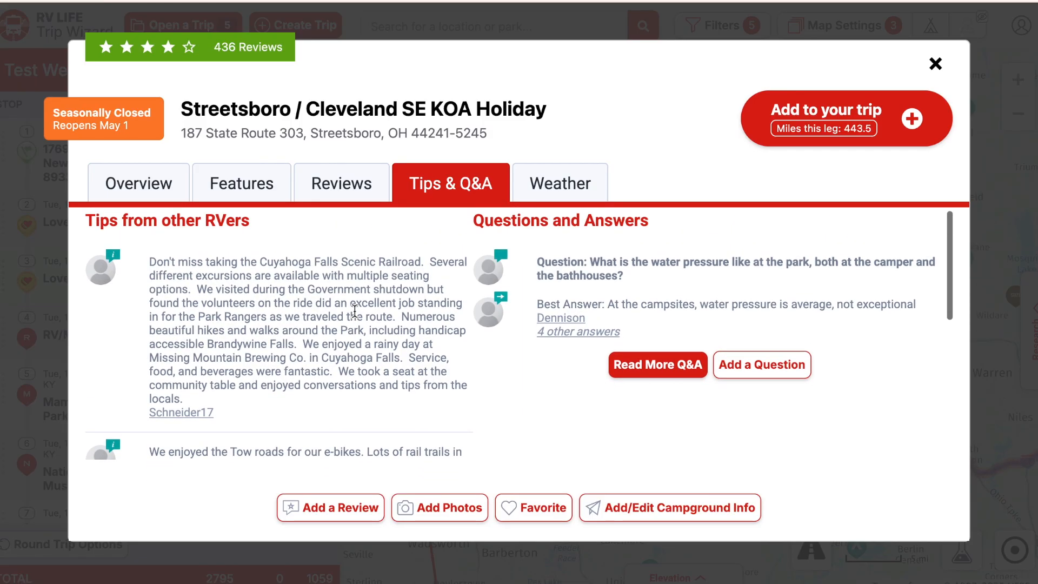
scroll(355, 311, "down", 2)
scroll(355, 311, "up", 1)
left_click(341, 184)
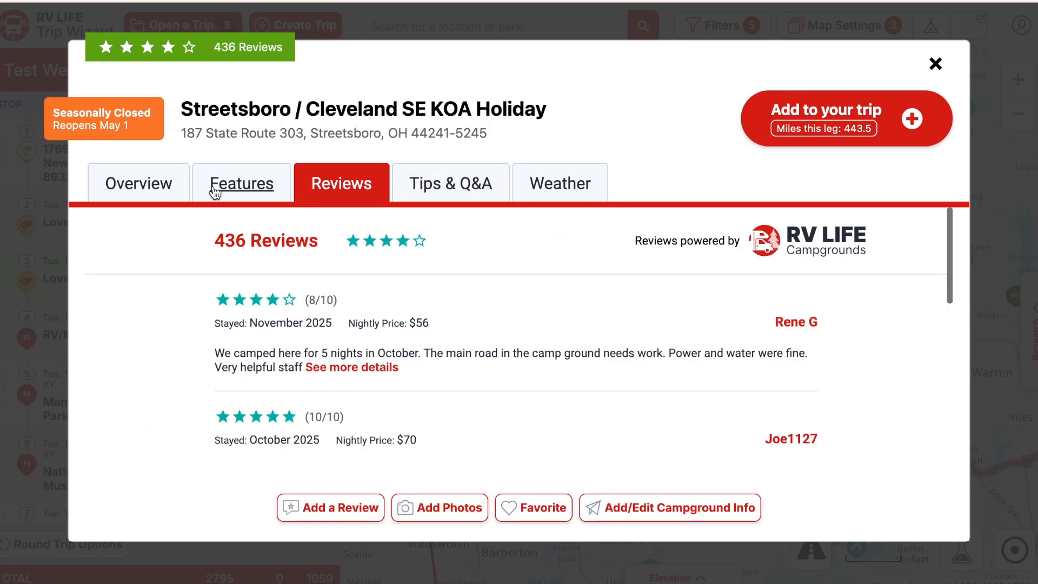
- Review the KOA's Features tab: hookups, amenities like 50 Amp, Pool, Big Rig Access, and connectivity
left_click(260, 184)
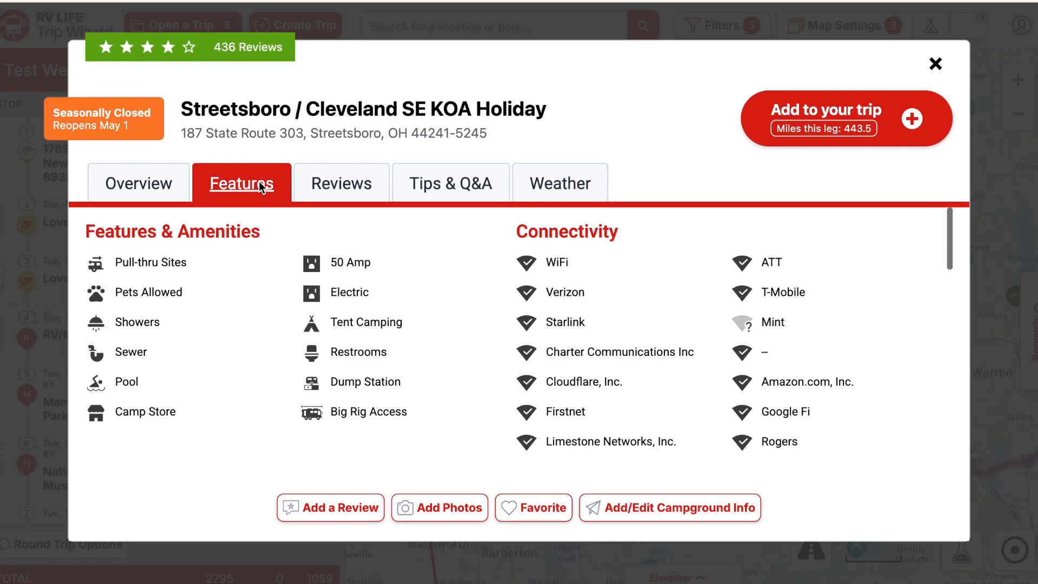
scroll(454, 349, "down", 5)
scroll(455, 349, "down", 4)
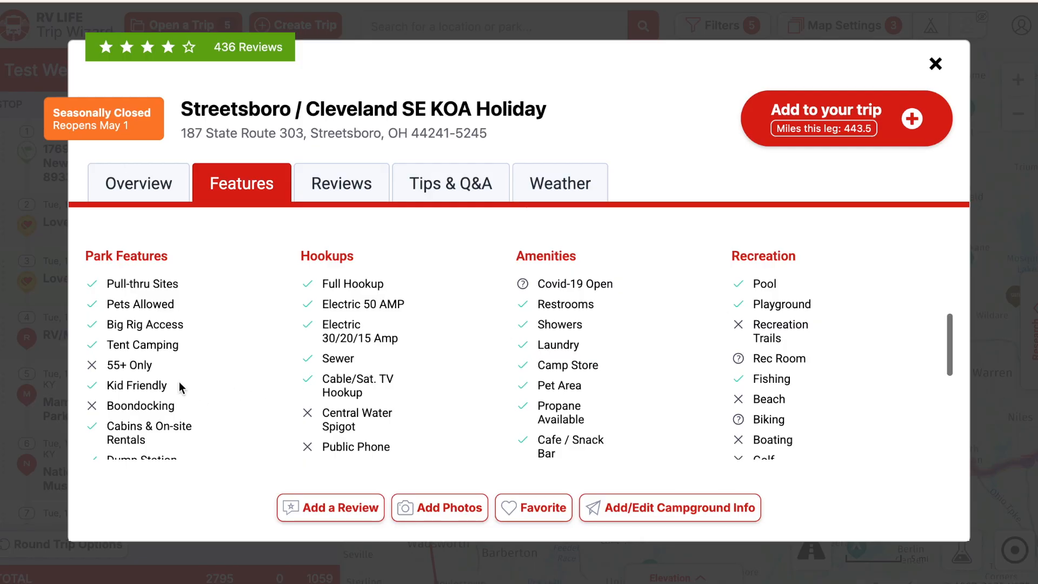
scroll(220, 388, "down", 1)
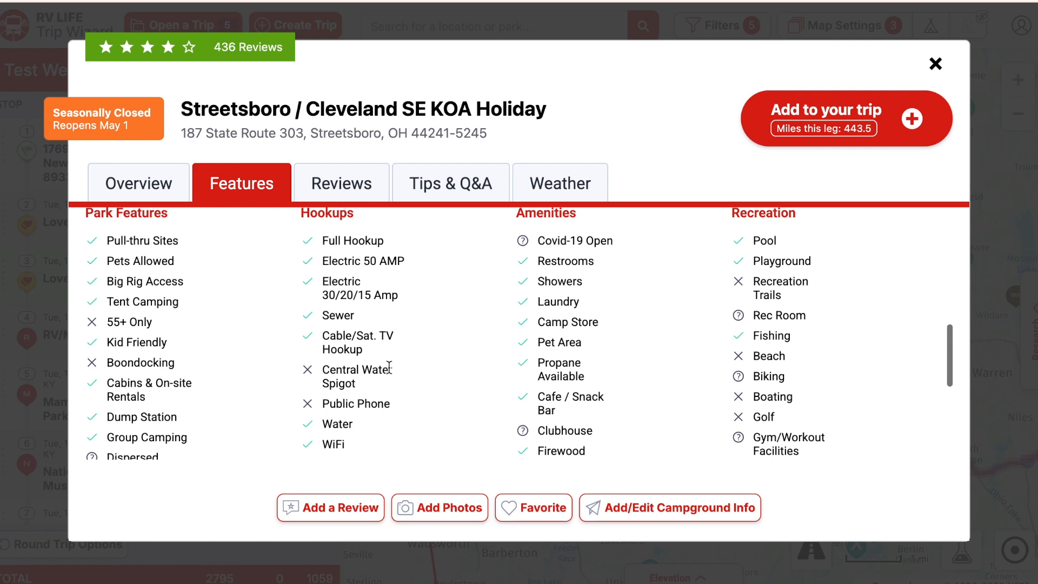
scroll(433, 358, "up", 5)
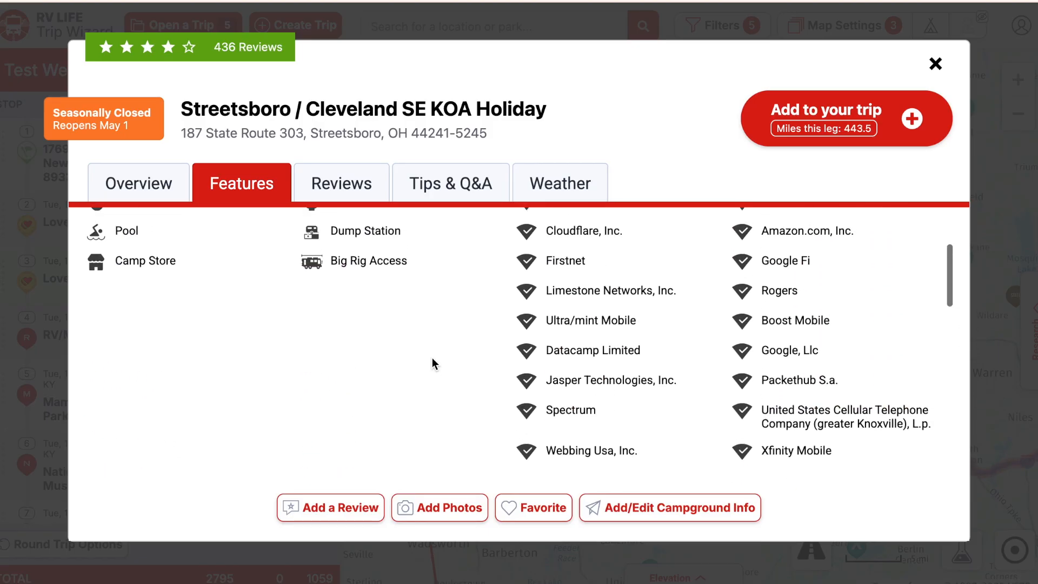
scroll(432, 358, "up", 3)
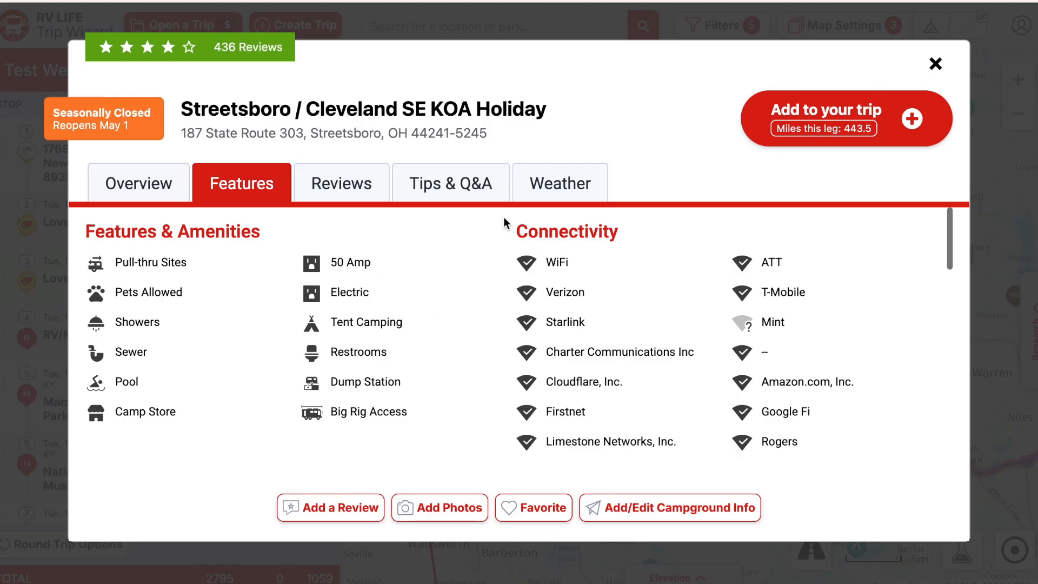
- Browse four photos on the KOA's Overview, then open its Add to Your Trip form
left_click(132, 182)
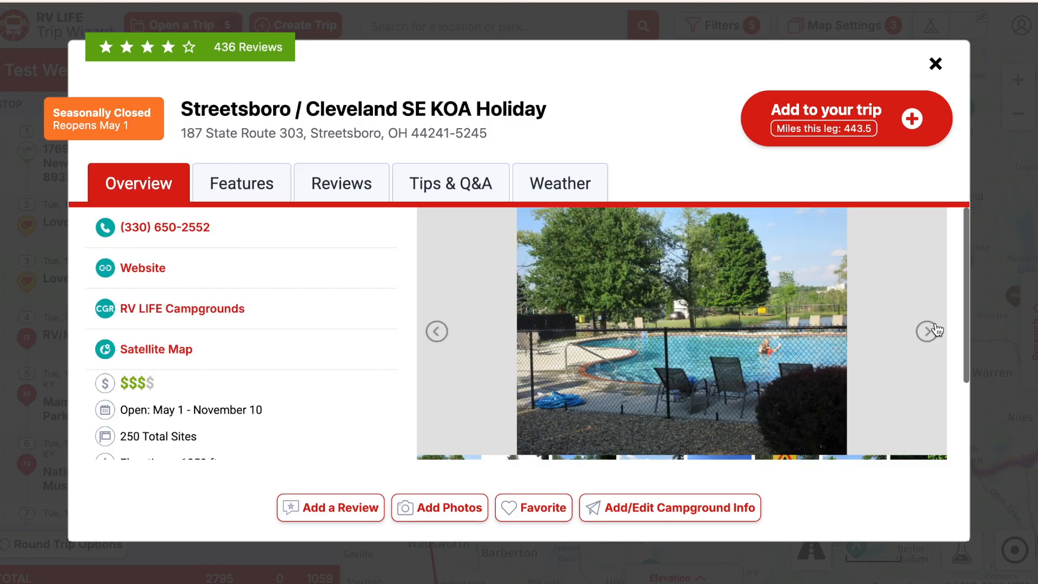
left_click(935, 331)
left_click(935, 332)
left_click(931, 334)
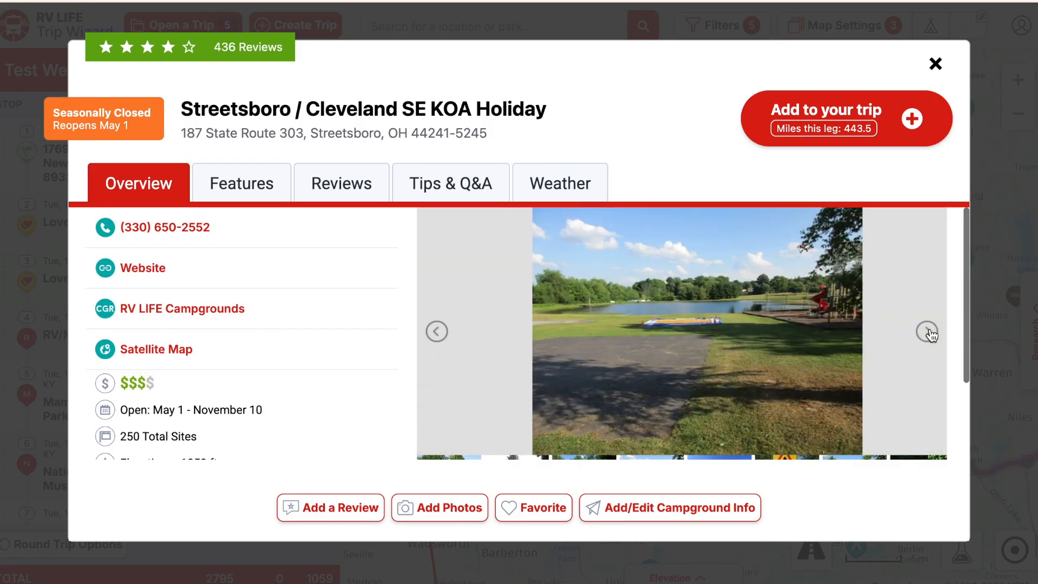
left_click(929, 332)
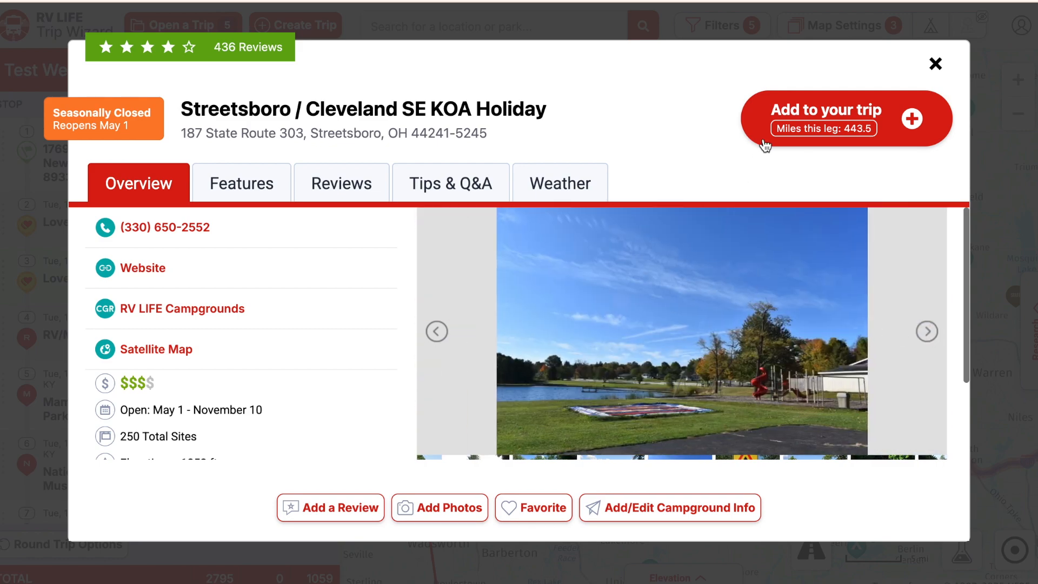
left_click(832, 112)
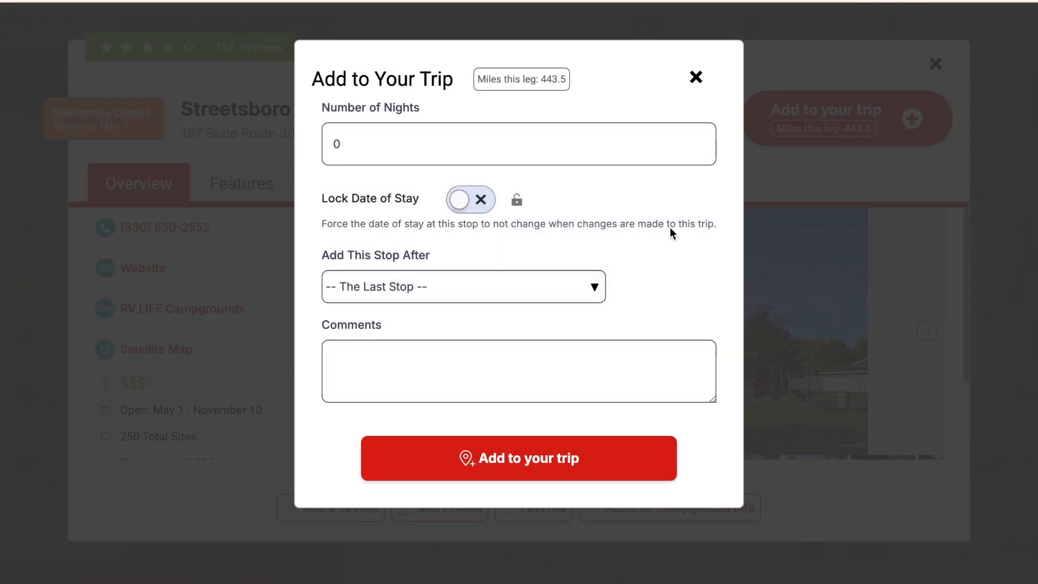
- Add the Streetsboro KOA to Test West after stop 2, Love's Travel Stop
left_click(598, 290)
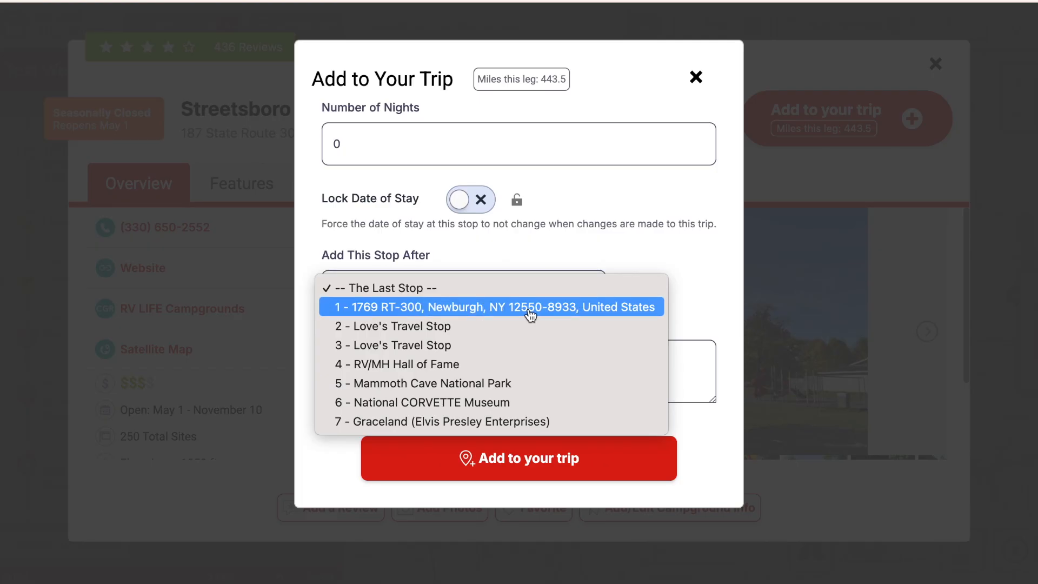
left_click(435, 328)
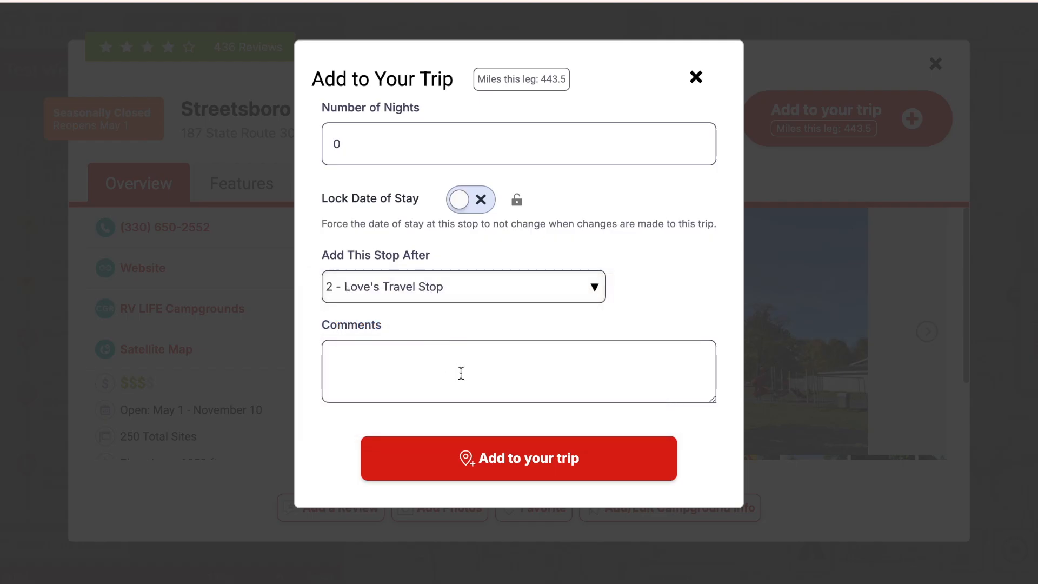
left_click(532, 457)
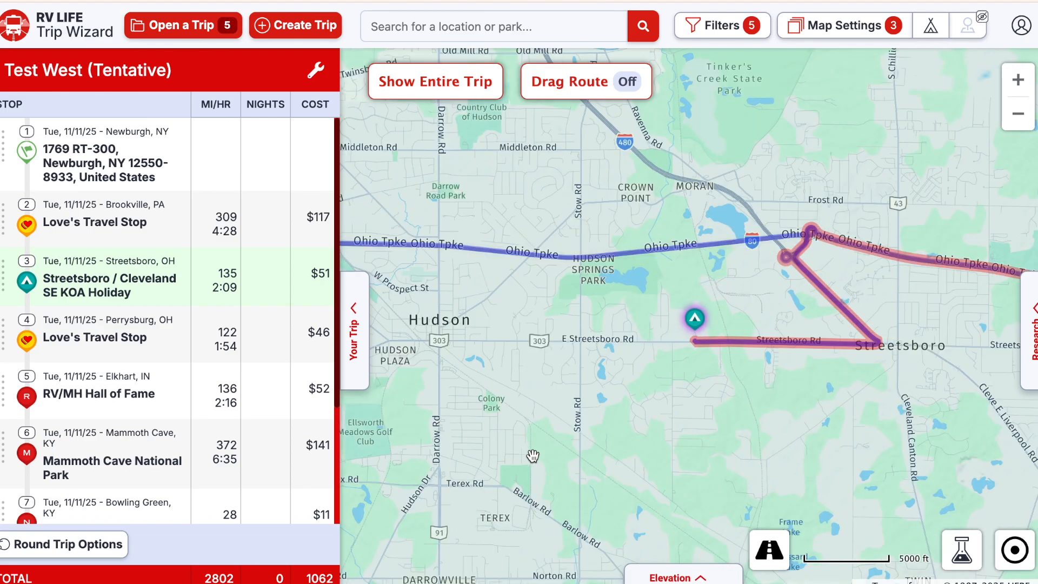
- Hide campground markers and zoom out to show the trip's stops across the Great Lakes region
left_click(930, 30)
left_click(1018, 114)
left_click(1020, 116)
left_click(1020, 115)
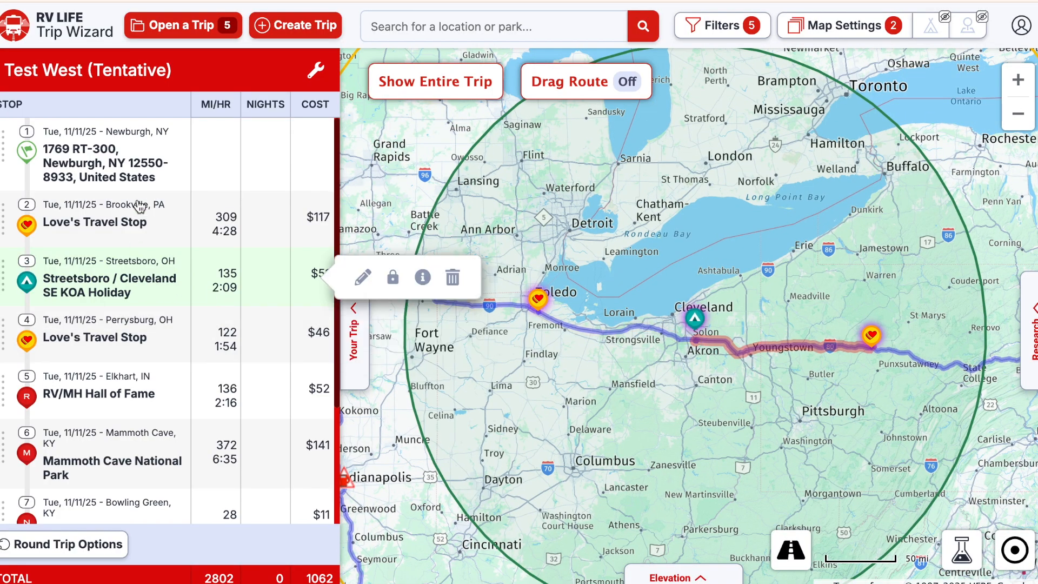
mouse_move(147, 165)
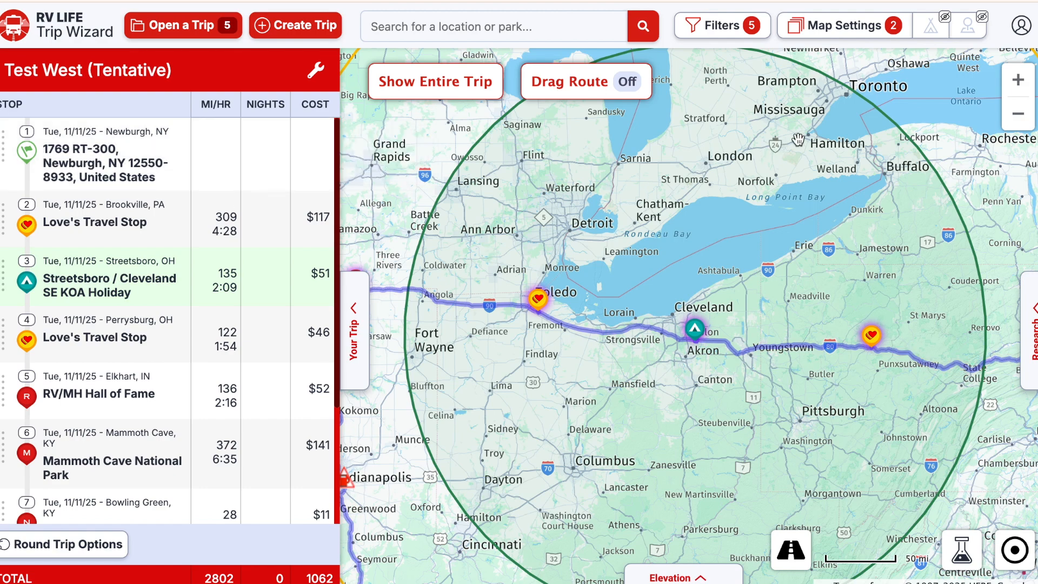
left_click(1020, 116)
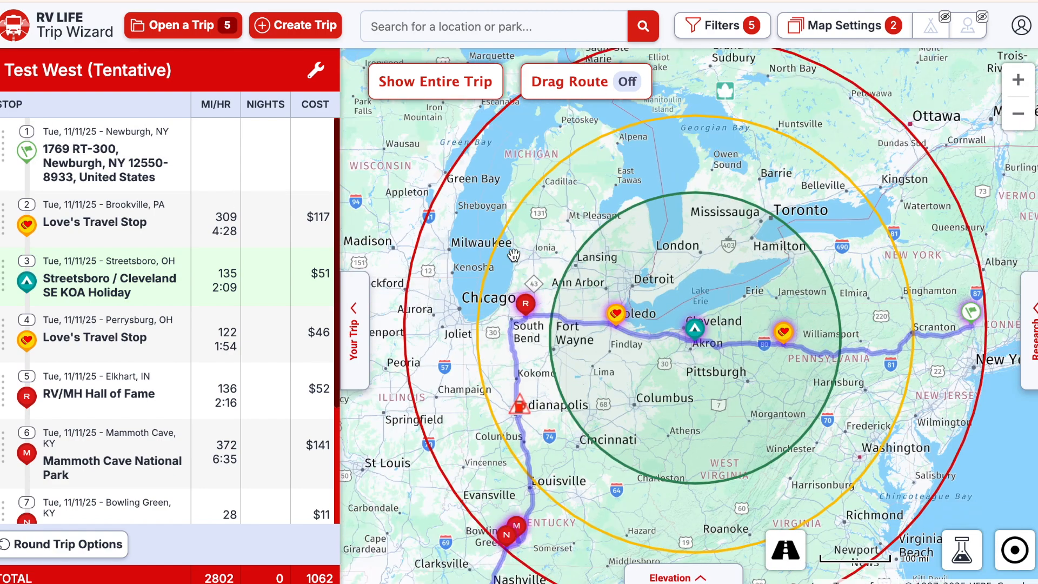
mouse_move(123, 176)
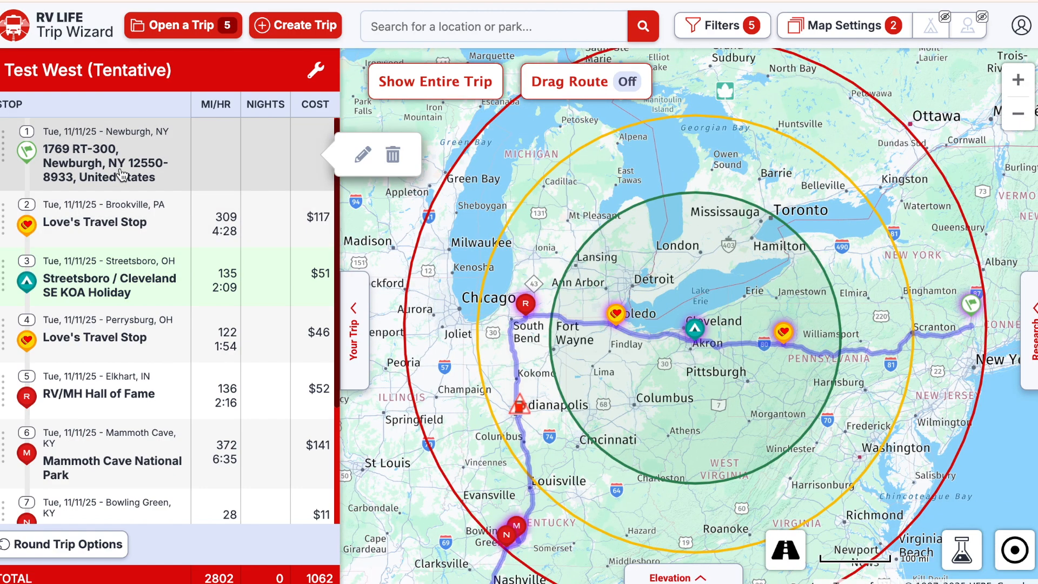
mouse_move(124, 226)
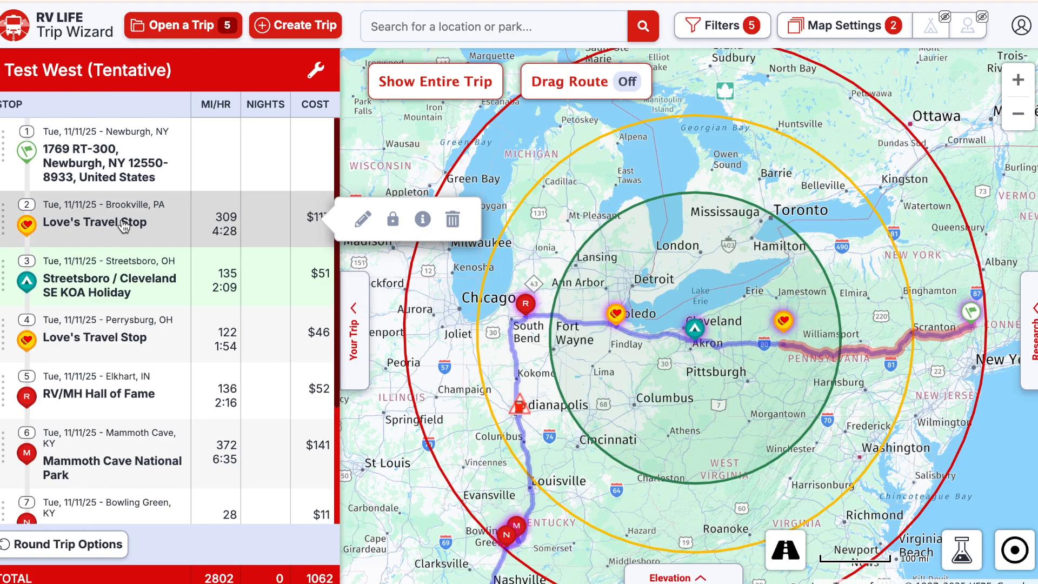
mouse_move(128, 282)
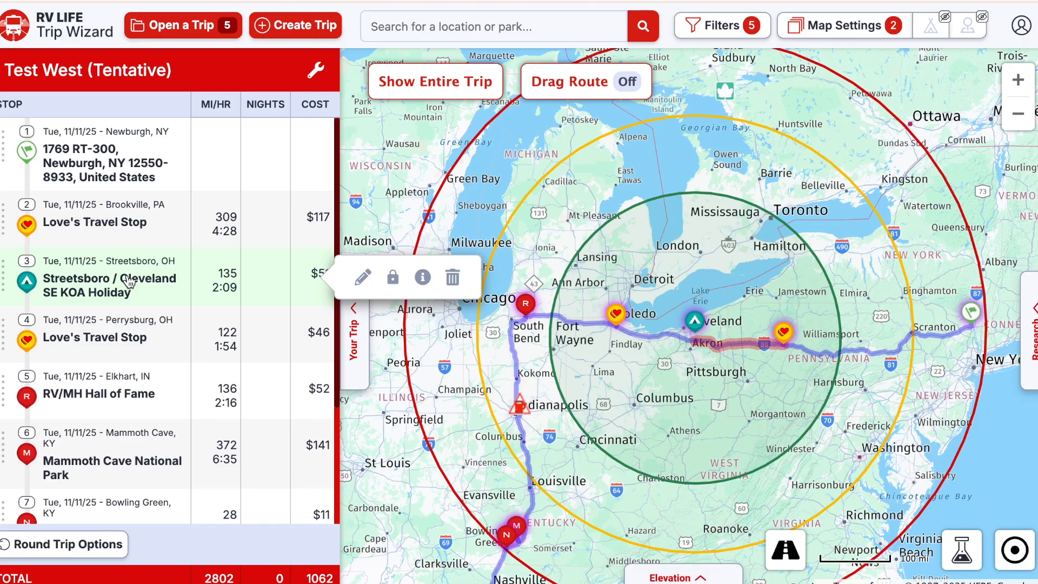
mouse_move(128, 337)
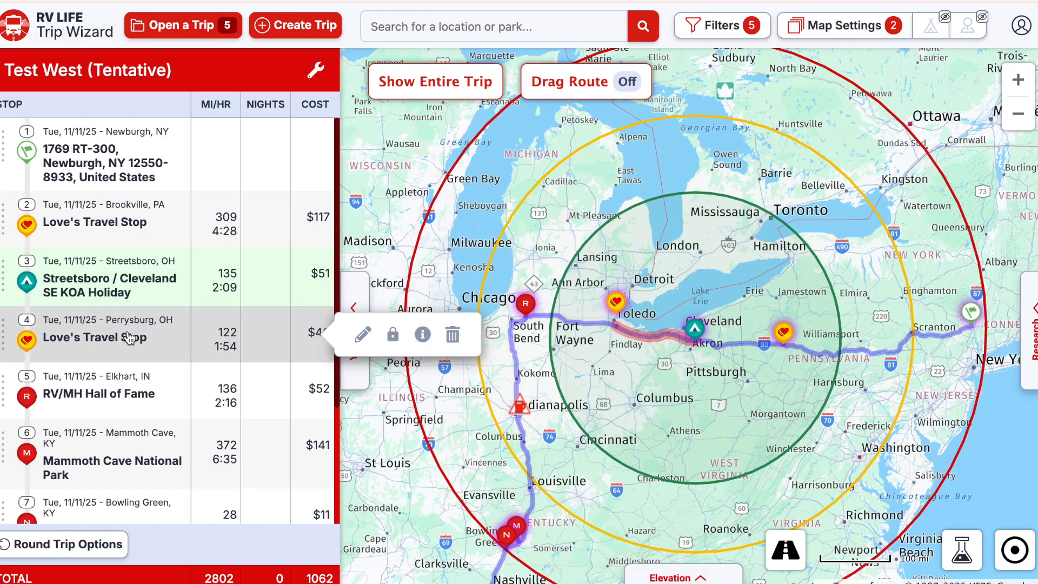
mouse_move(136, 376)
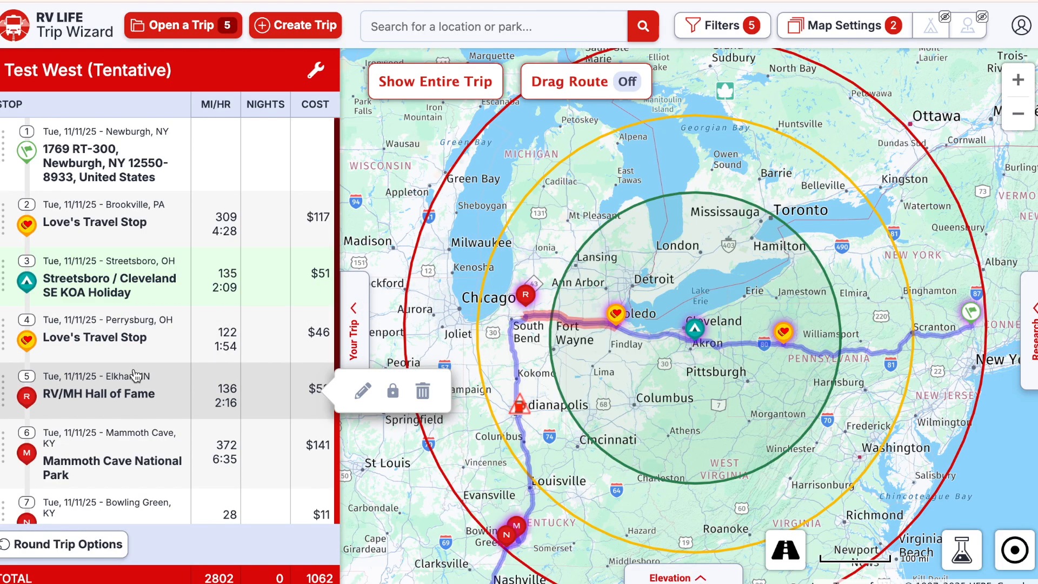
mouse_move(138, 454)
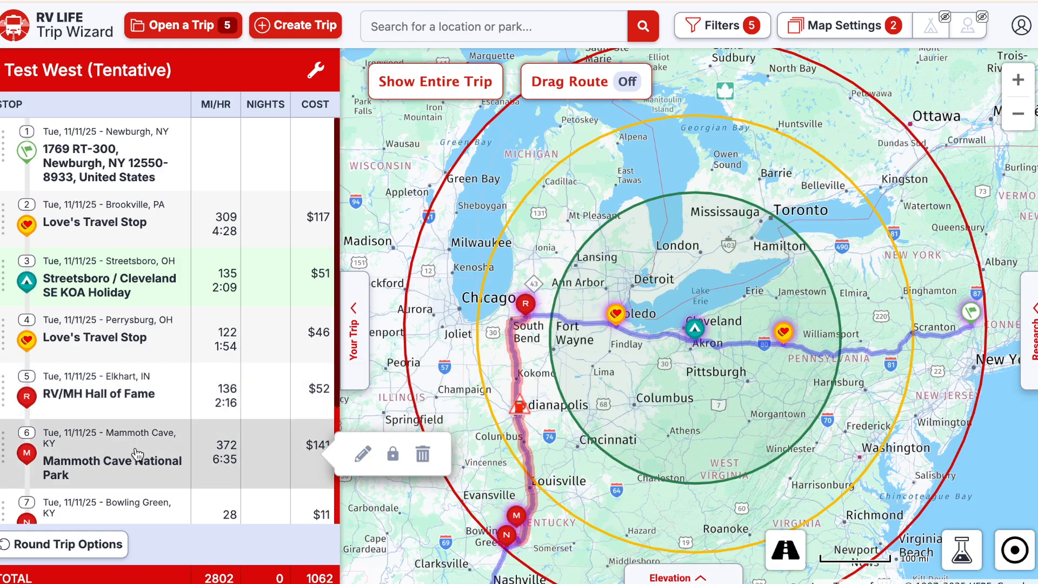
mouse_move(135, 511)
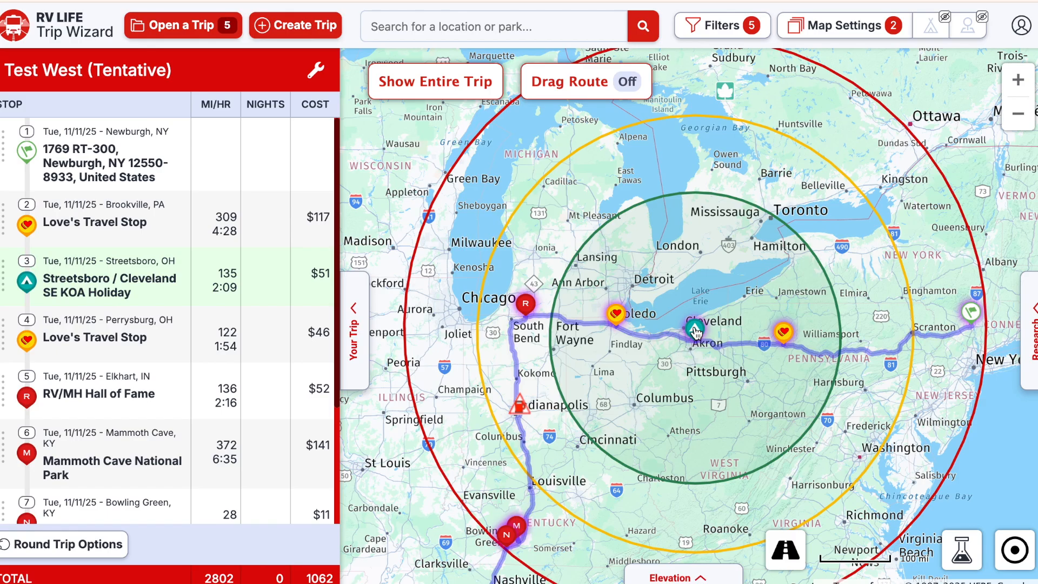
mouse_move(3, 276)
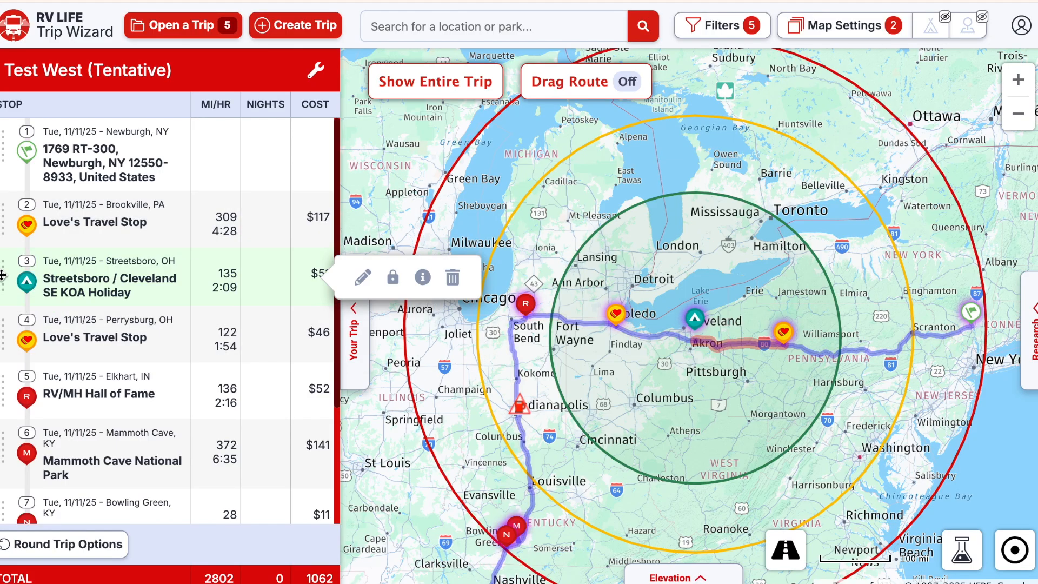
left_click_drag(3, 276, 3, 342)
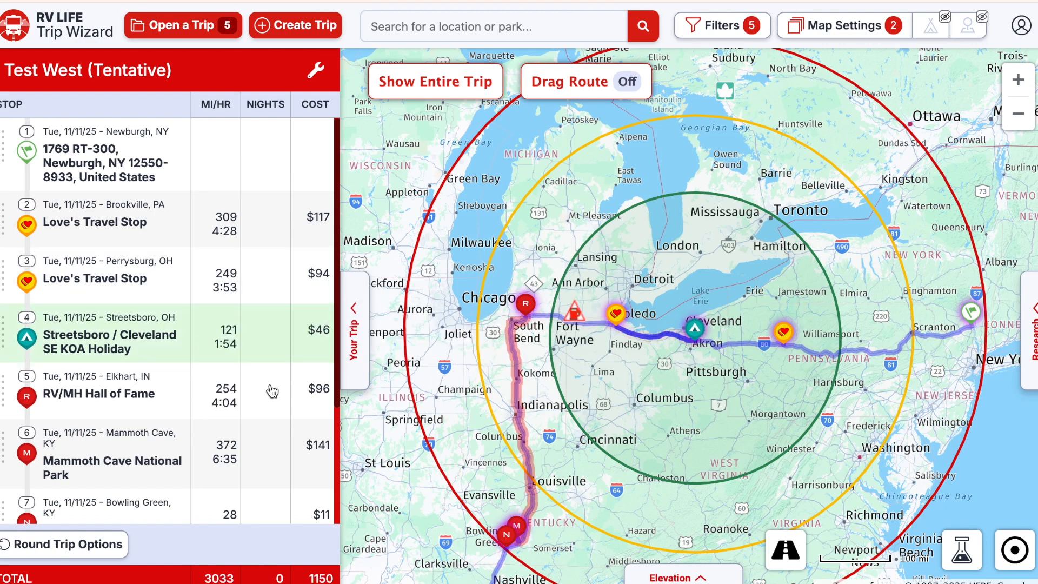
mouse_move(79, 162)
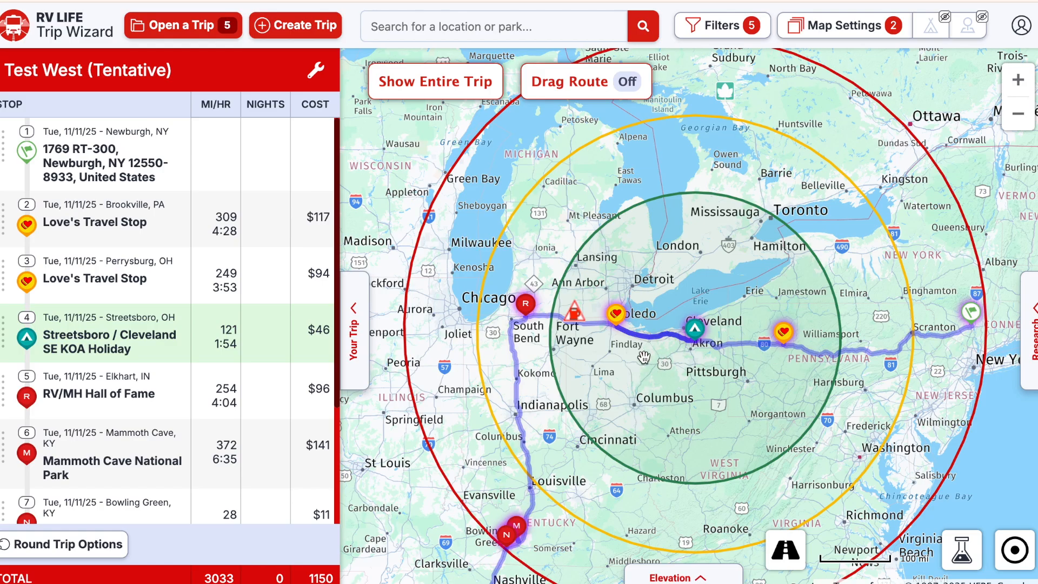
mouse_move(263, 422)
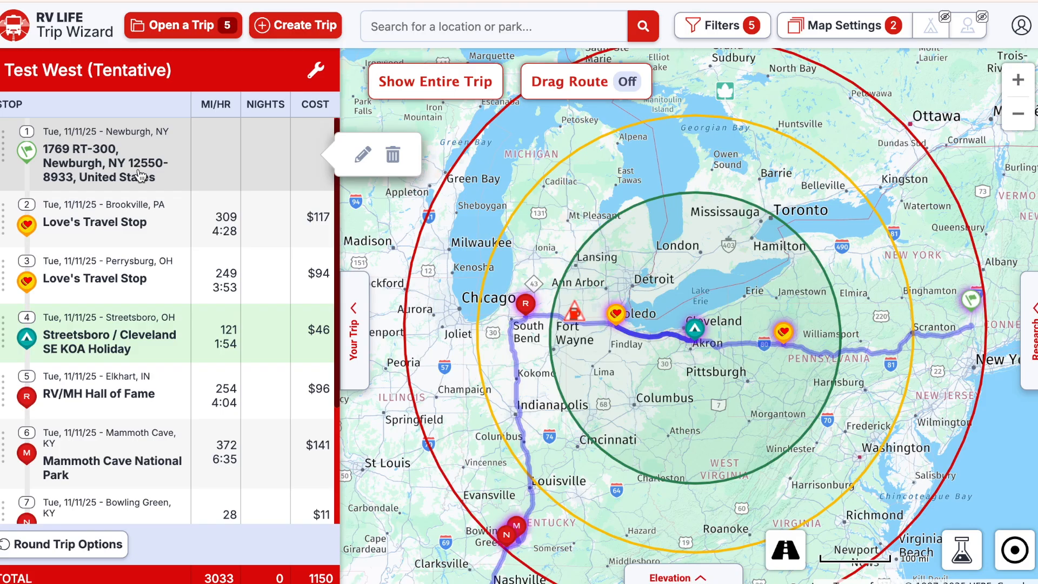
mouse_move(137, 226)
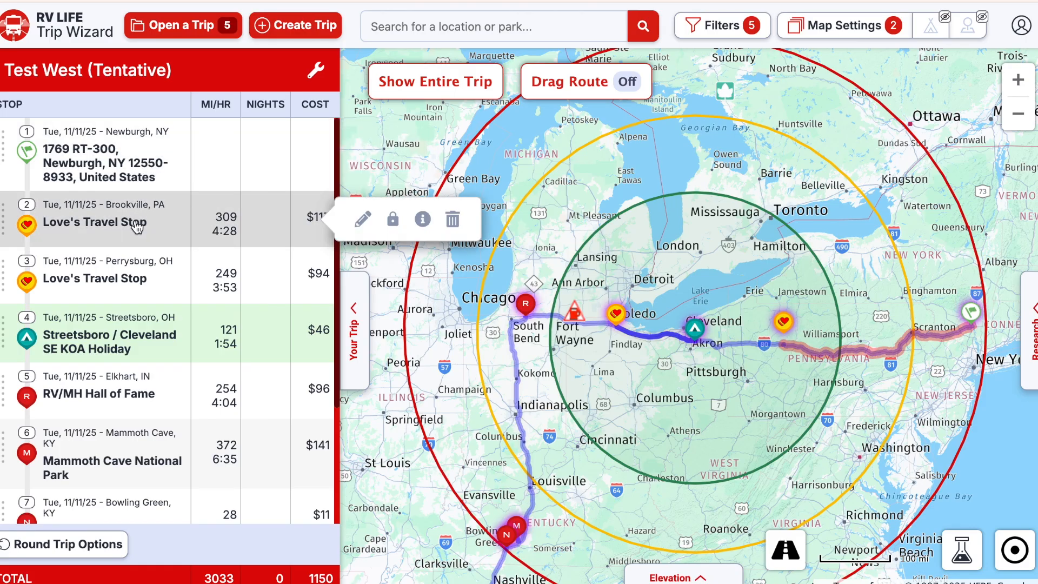
mouse_move(135, 280)
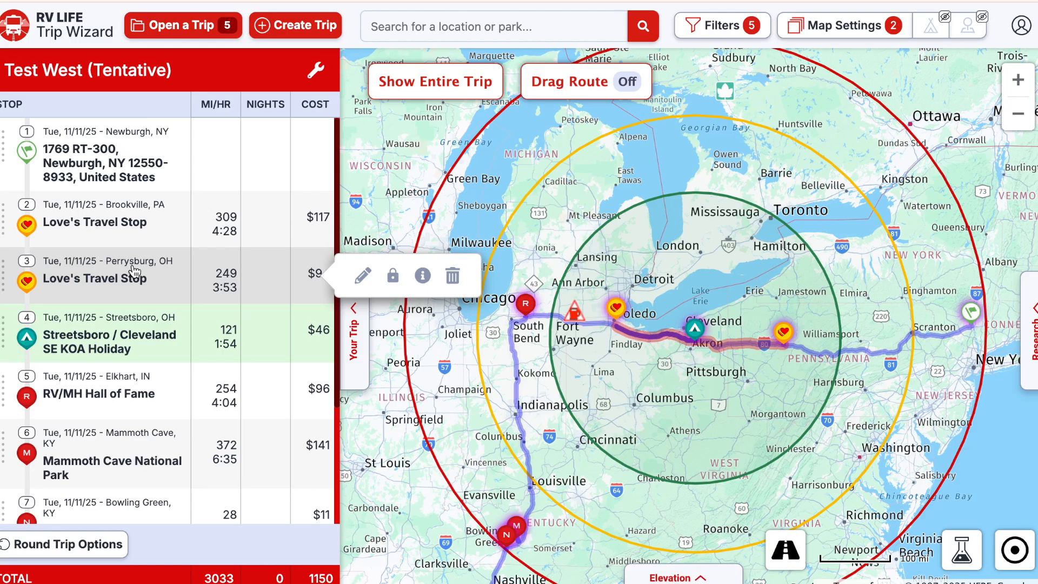
mouse_move(138, 316)
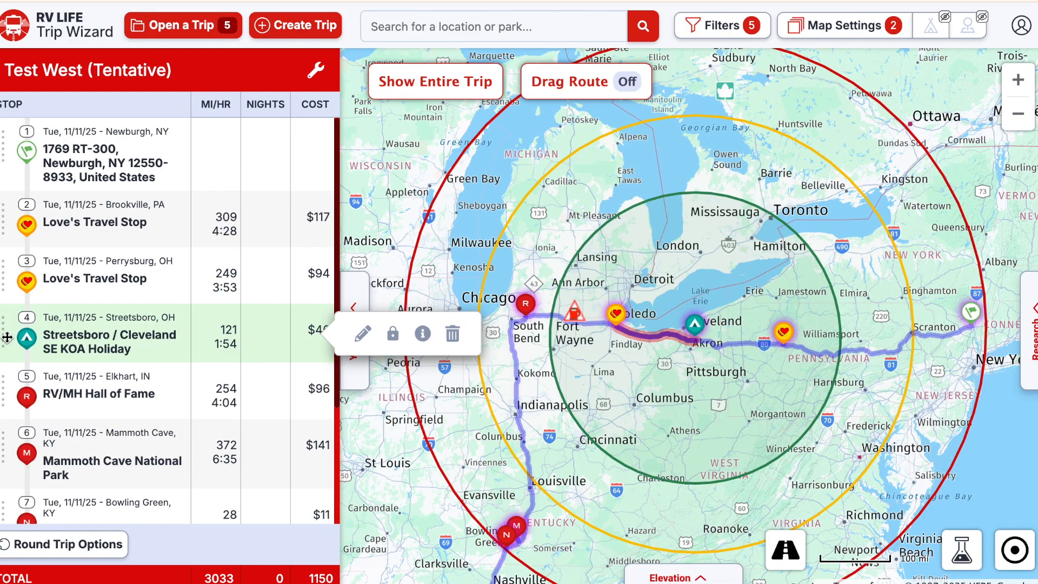
left_click_drag(3, 336, 2, 287)
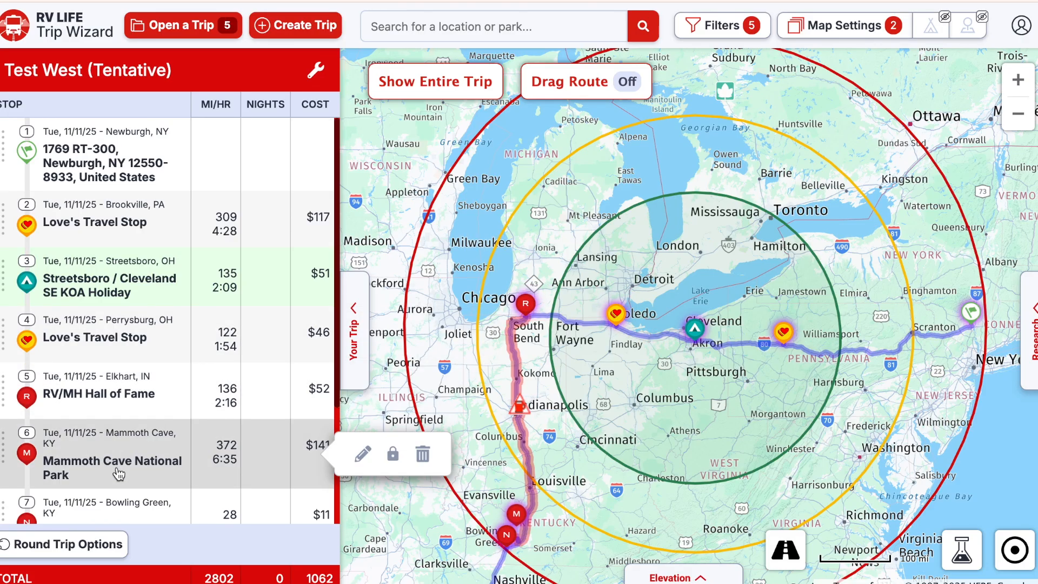
left_click(1019, 116)
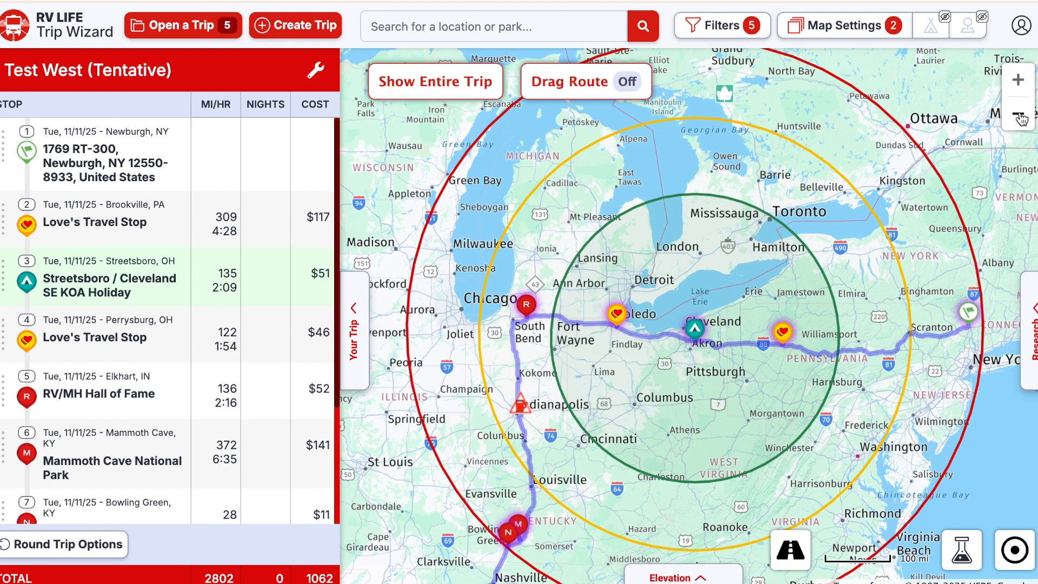
- Zoom out to North America, then zoom in on New Mexico near Roswell
left_click(1019, 116)
left_click(1020, 117)
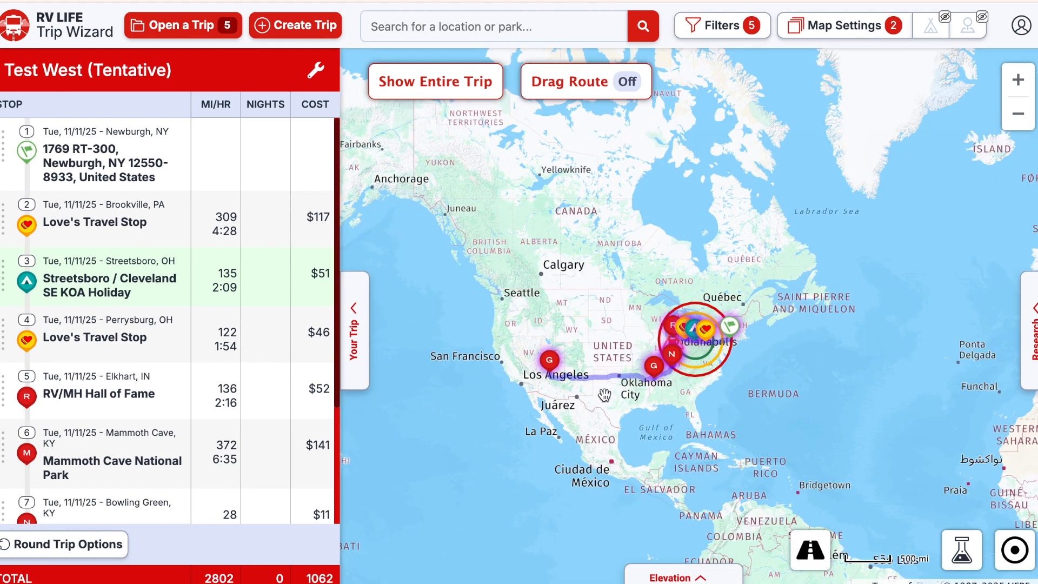
scroll(604, 396, "up", 5)
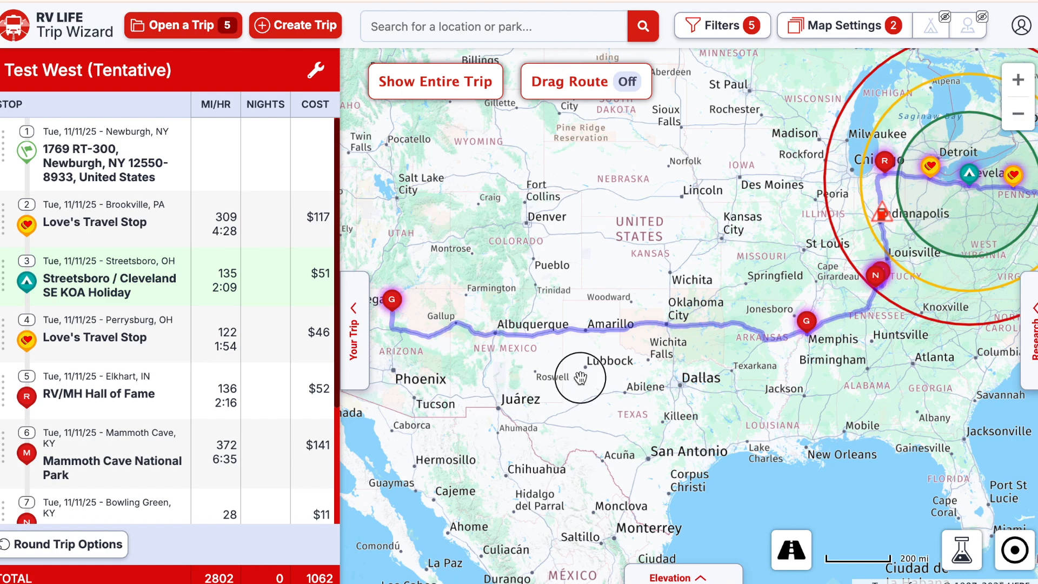
scroll(581, 378, "up", 3)
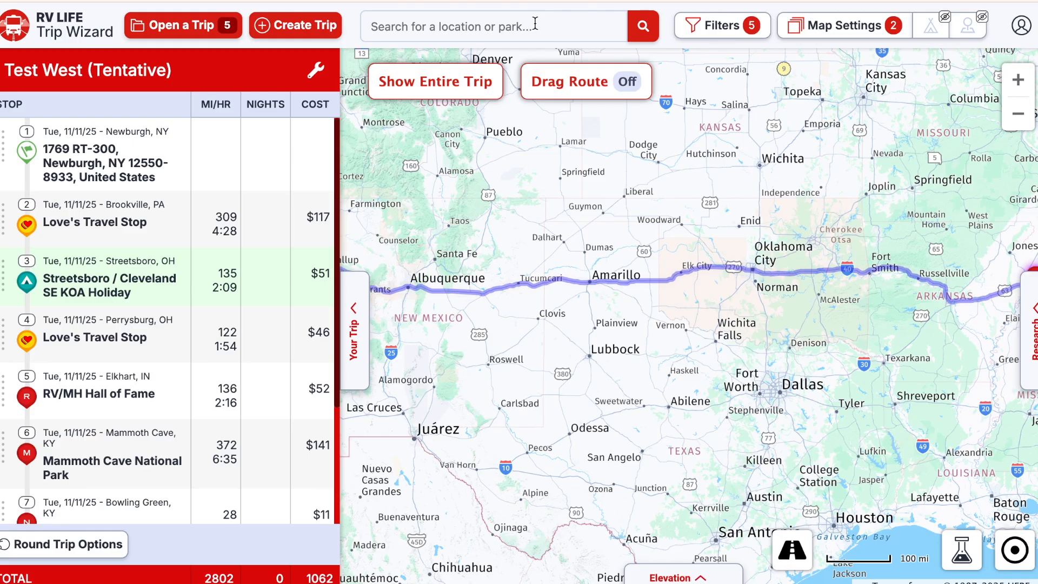
type("ufo")
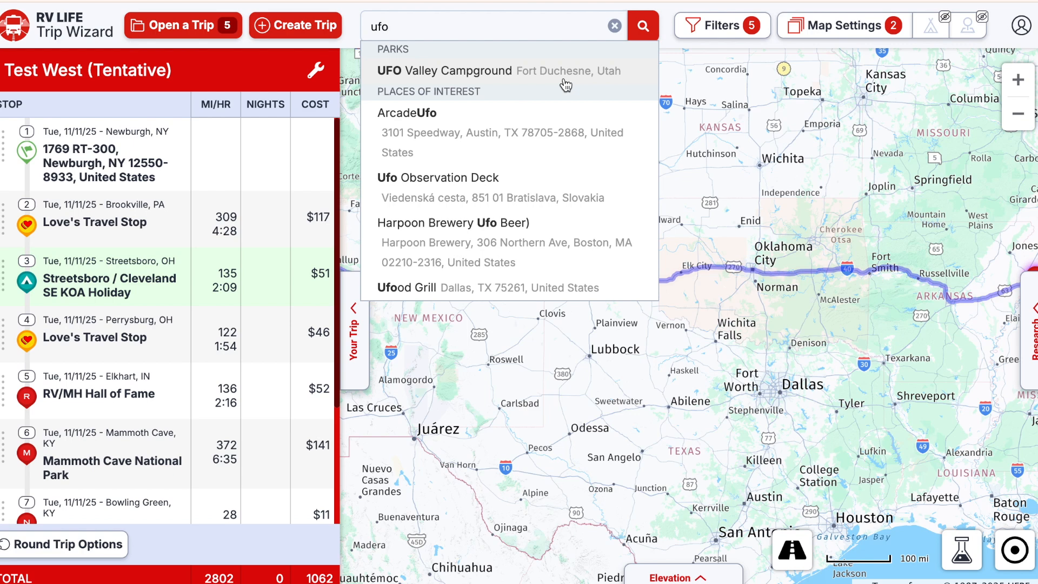
- Dismiss the ufo suggestions, center the map on Roswell, and change the search to 'roswell'
left_click(569, 436)
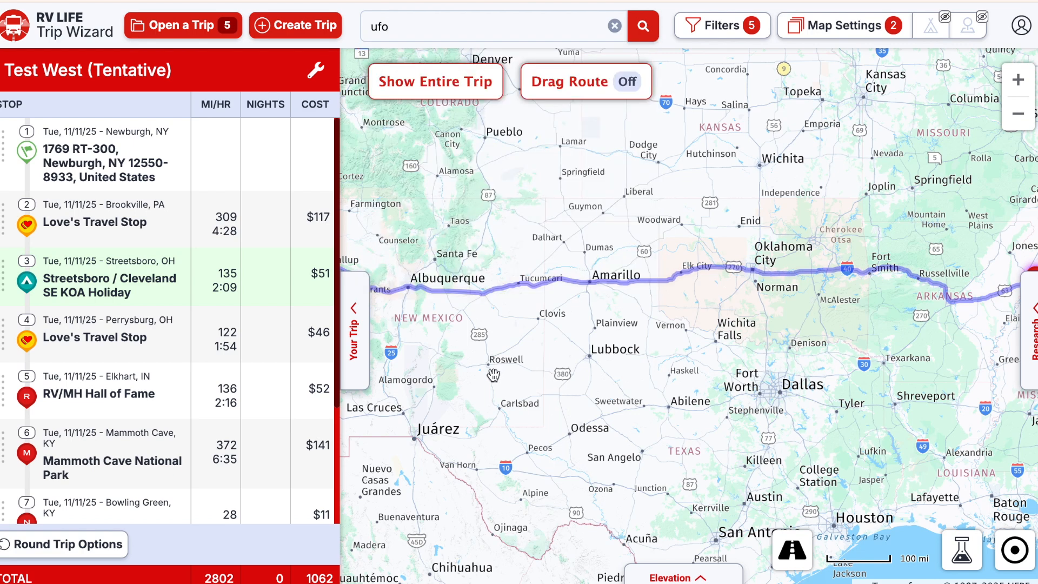
scroll(492, 375, "up", 3)
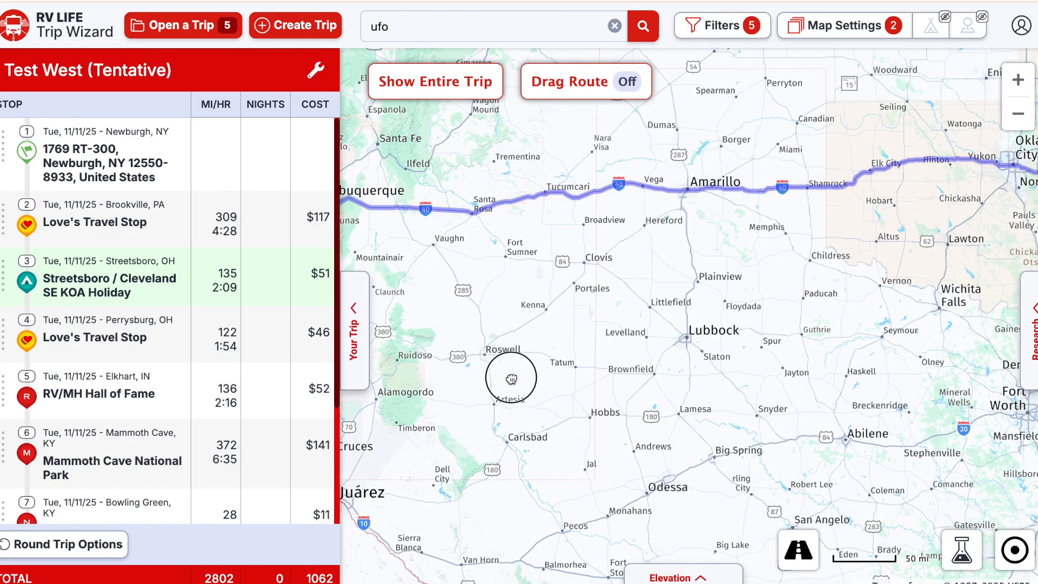
left_click_drag(505, 375, 537, 367)
left_click(453, 29)
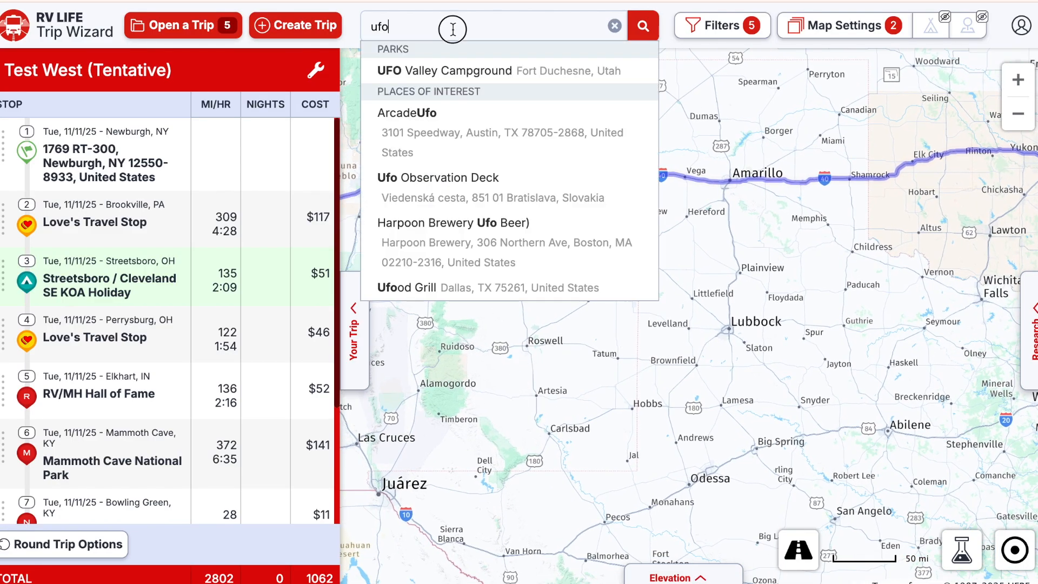
key("BackSpace")
key("BackSpace")
key("BackSpace")
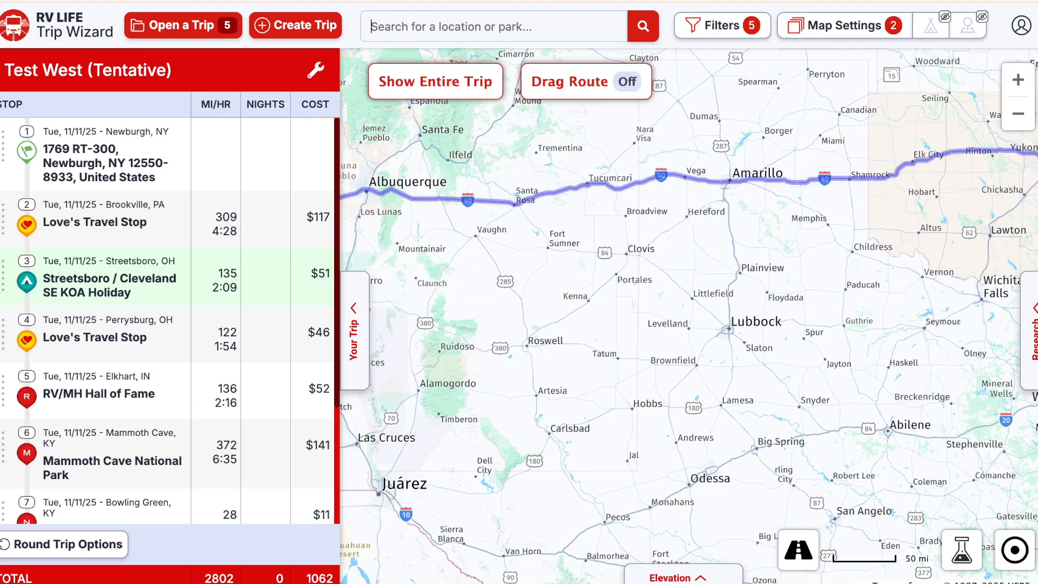
type("roswe")
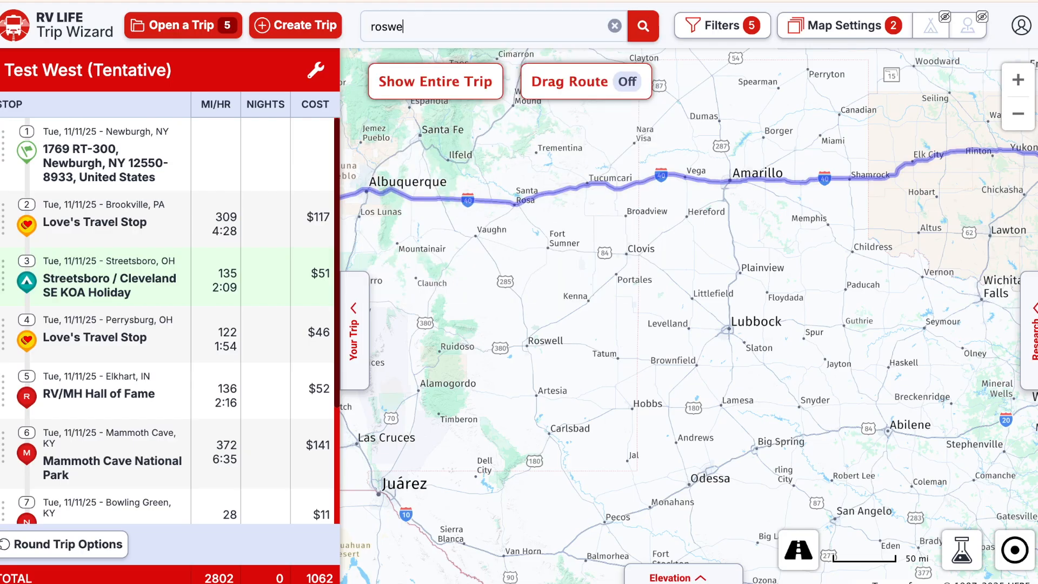
type("ll nm")
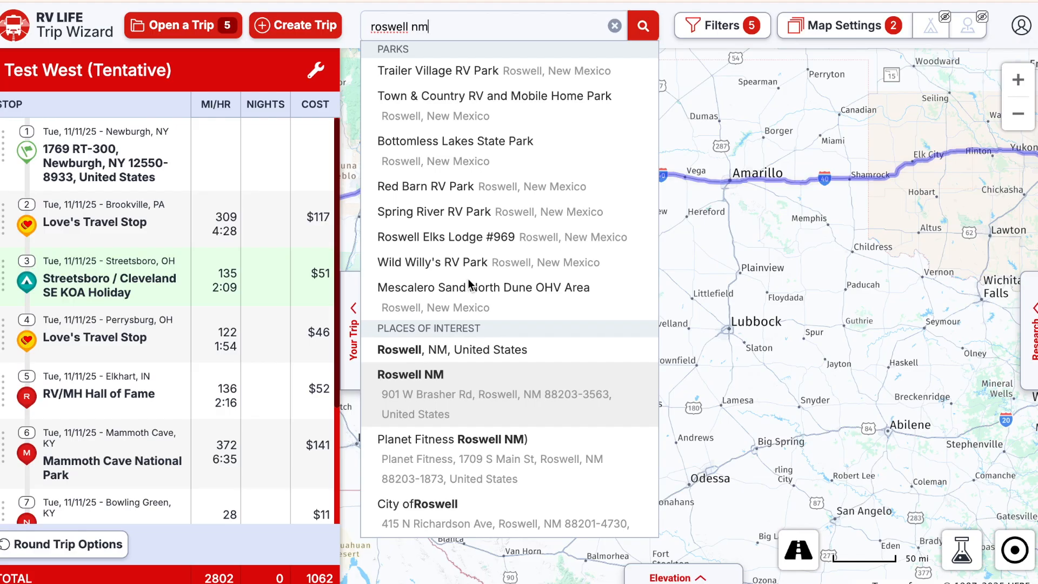
- Add Roswell NM to Test West as a custom stop after 8 - Graceland
left_click(464, 387)
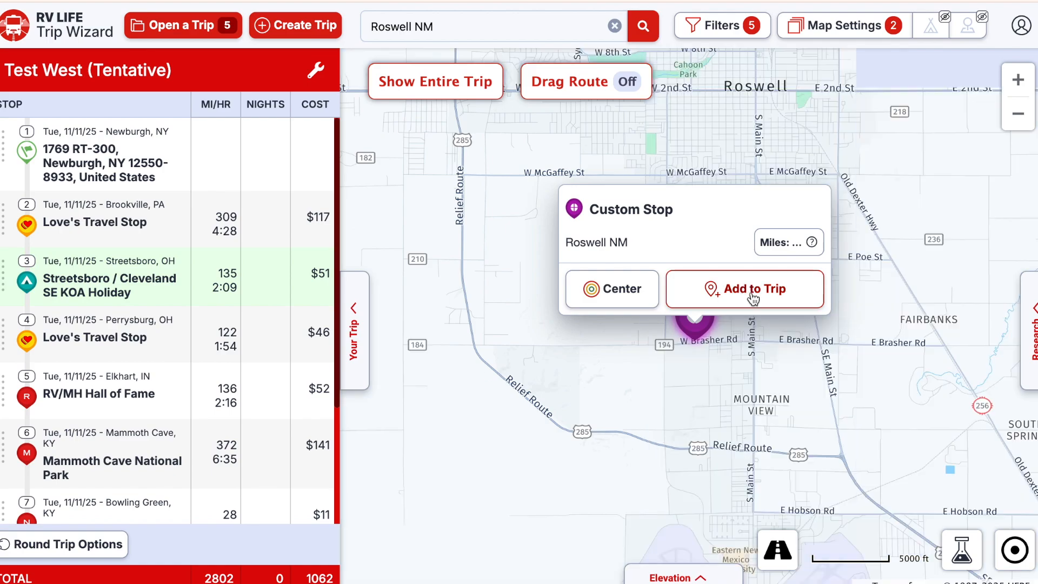
left_click(721, 295)
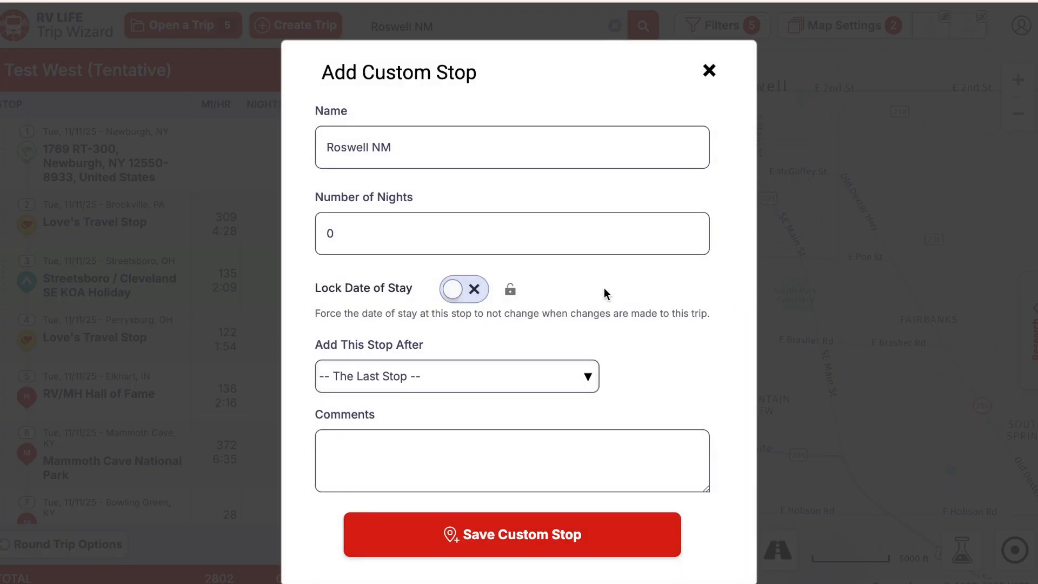
left_click(589, 379)
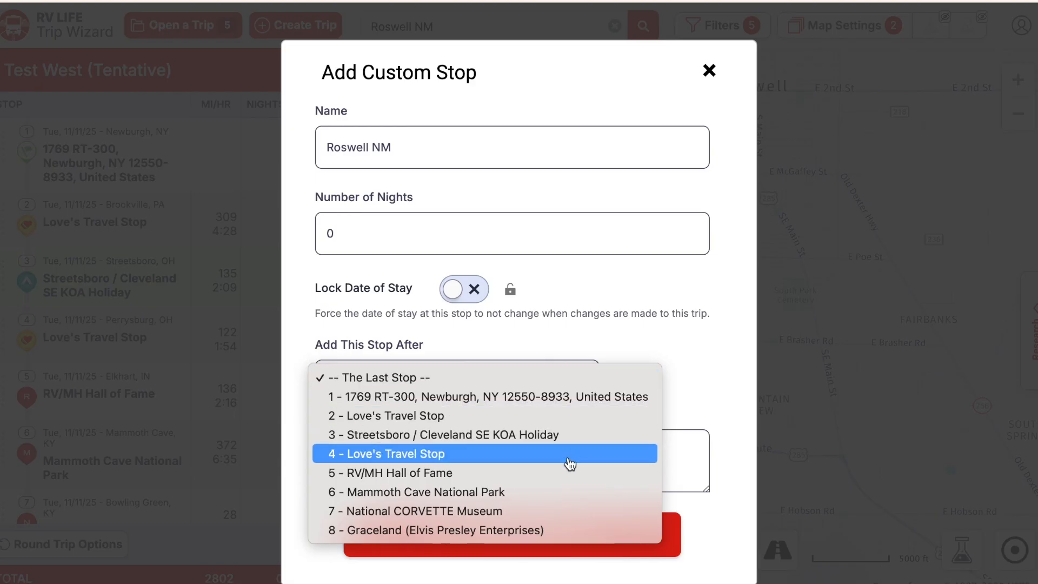
left_click(555, 531)
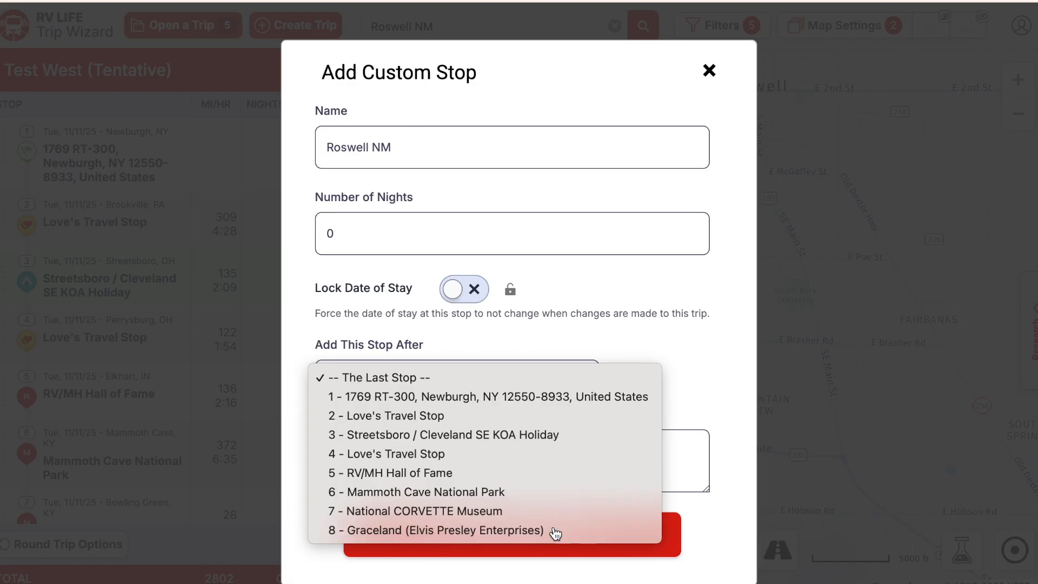
left_click(589, 382)
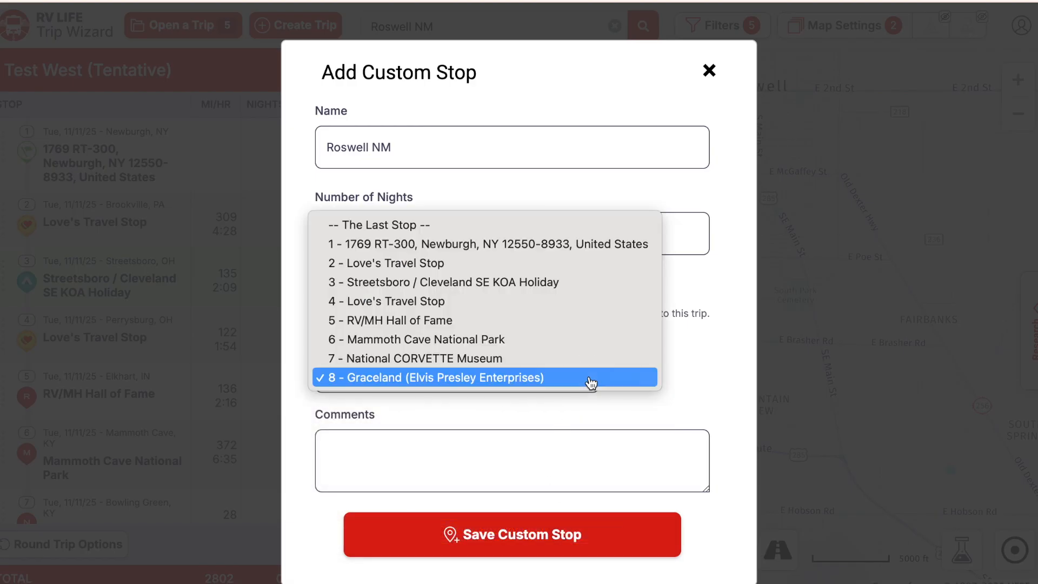
left_click(562, 380)
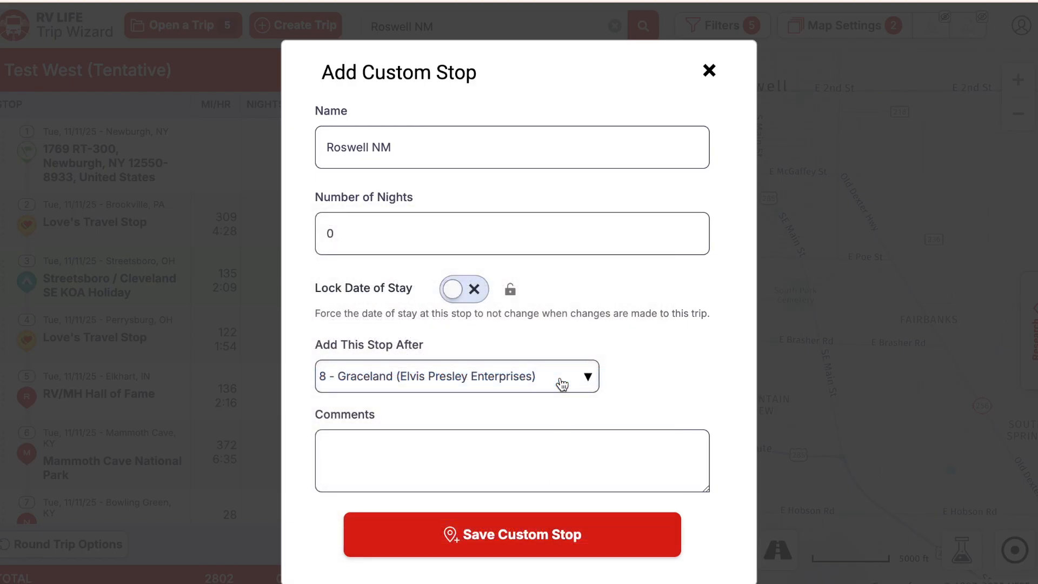
left_click(542, 537)
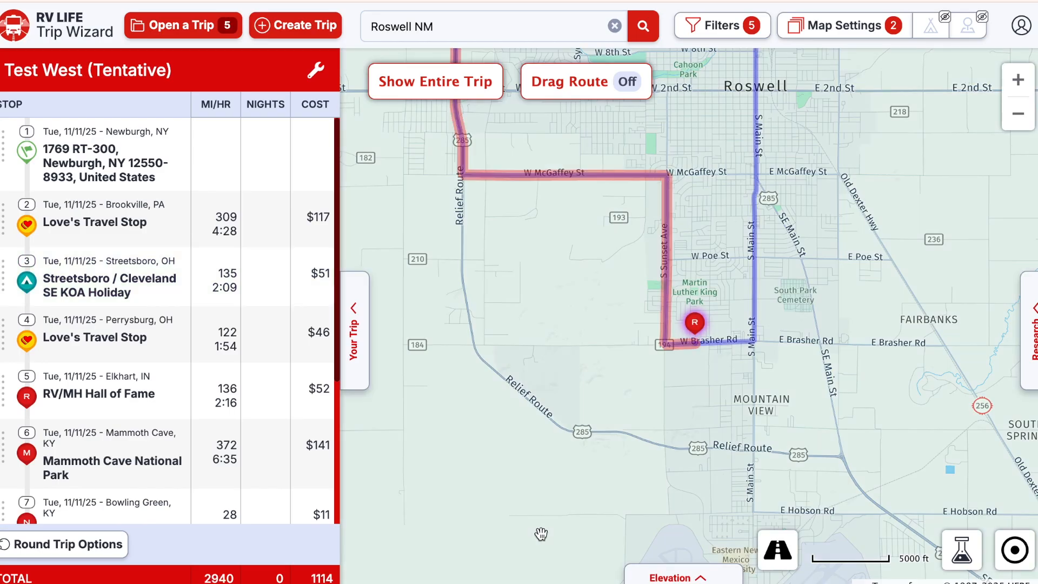
- Zoom the map out around Roswell and open Round Trip Options below the stop list
left_click(1019, 114)
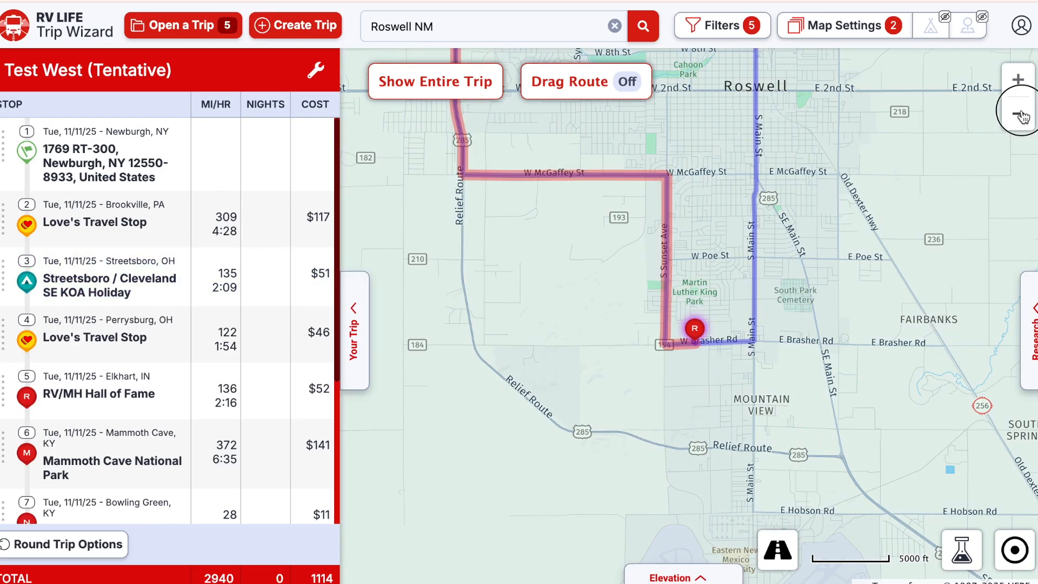
left_click(1023, 117)
left_click(1023, 117)
left_click(1023, 117)
left_click(1023, 117)
left_click(1023, 117)
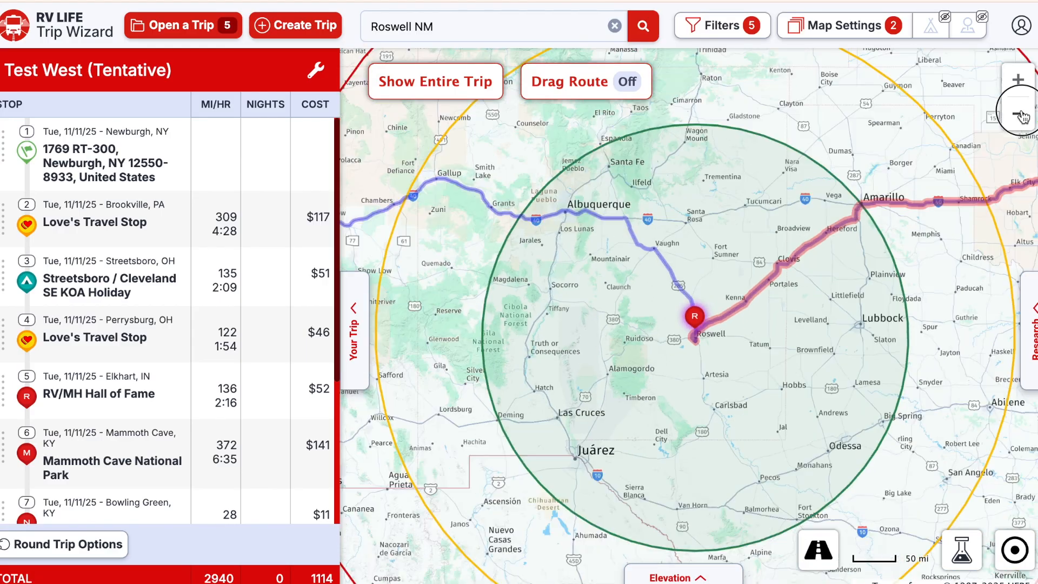
left_click(1023, 117)
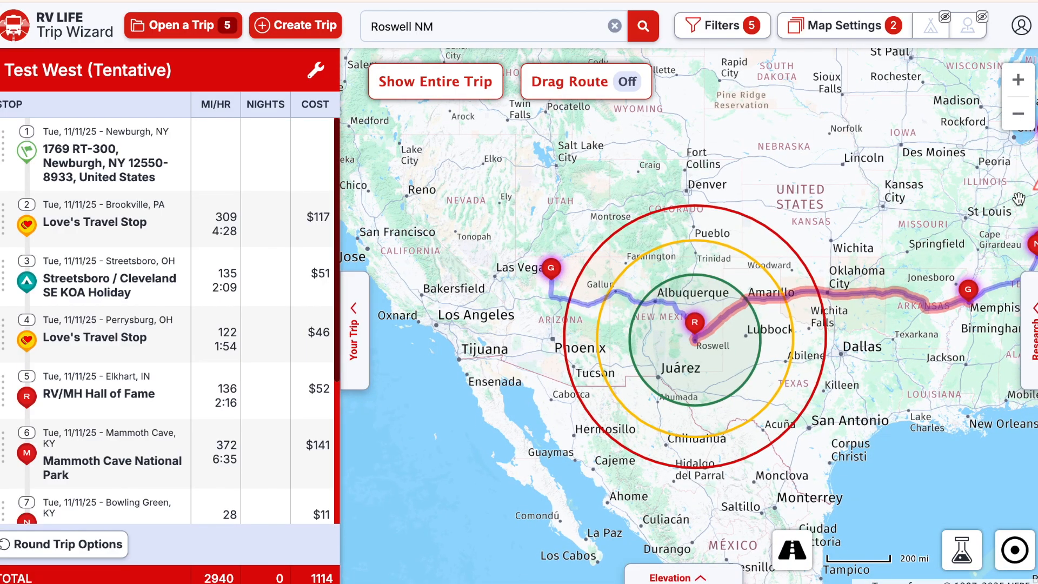
left_click(1017, 88)
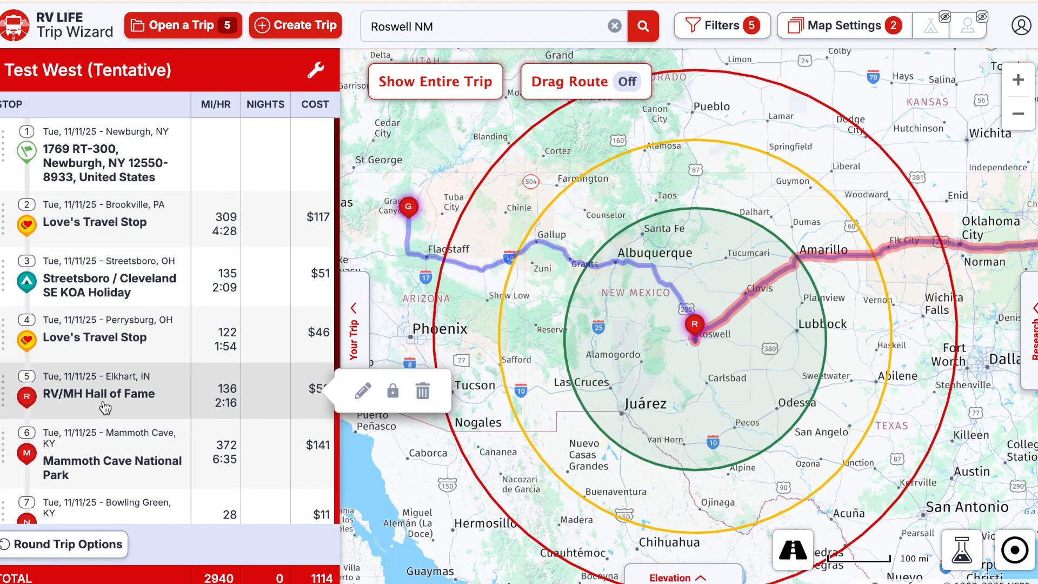
scroll(104, 408, "down", 2)
scroll(105, 408, "down", 2)
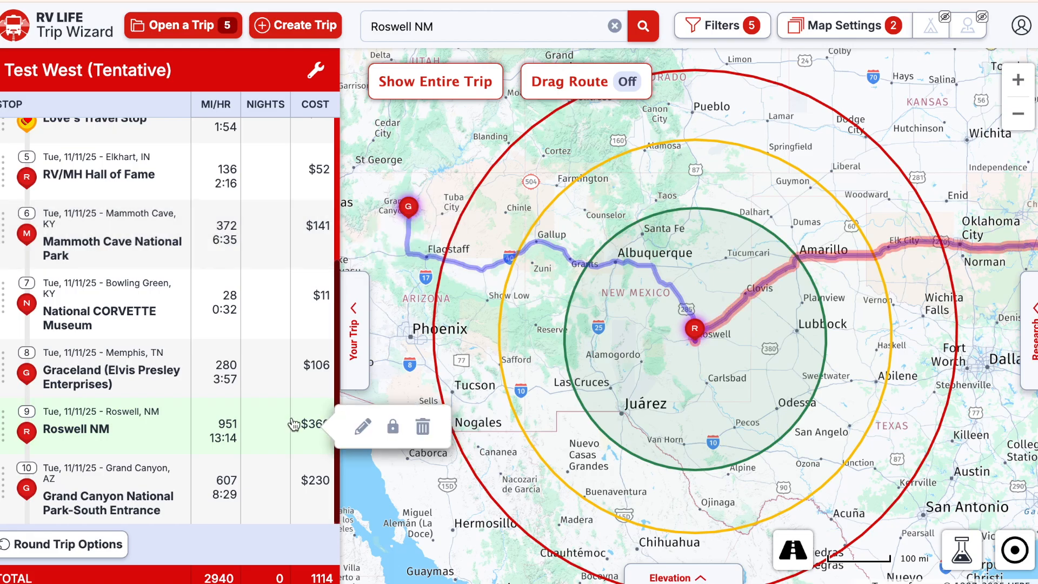
left_click(64, 546)
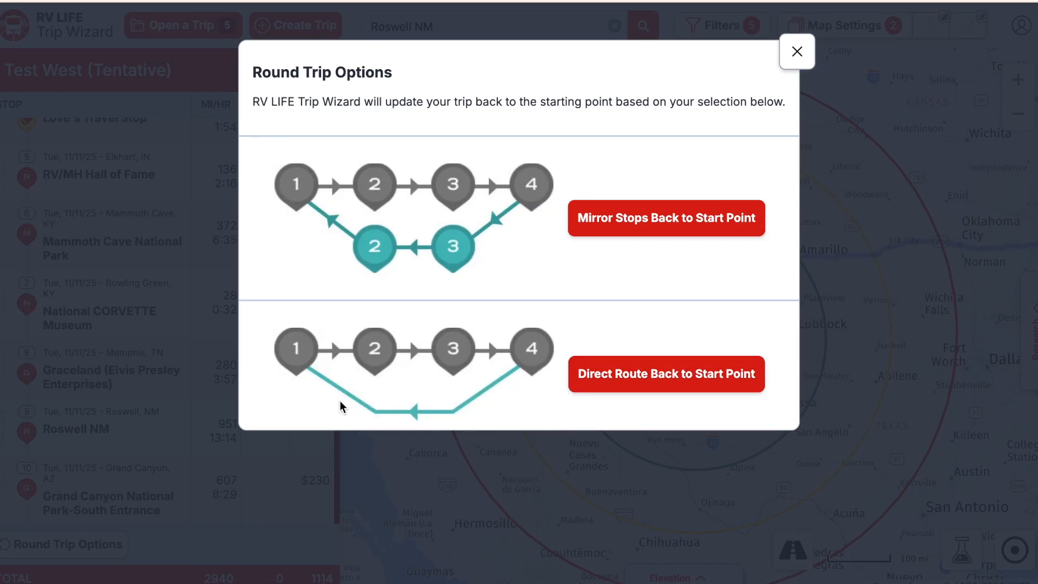
- Apply Direct Route Back to Start Point to Newburgh and zoom out to view the return leg
left_click(665, 380)
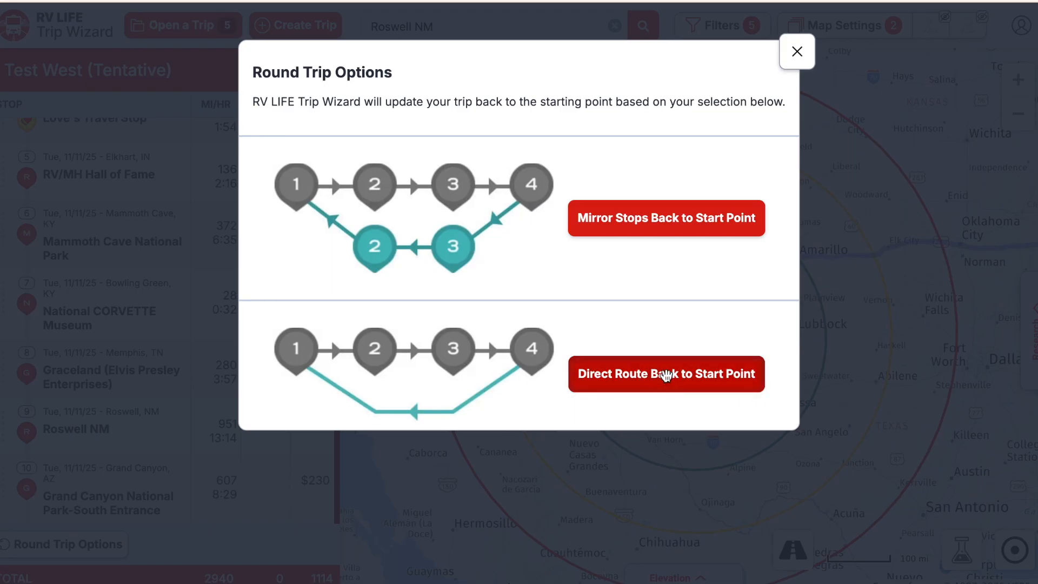
left_click(665, 374)
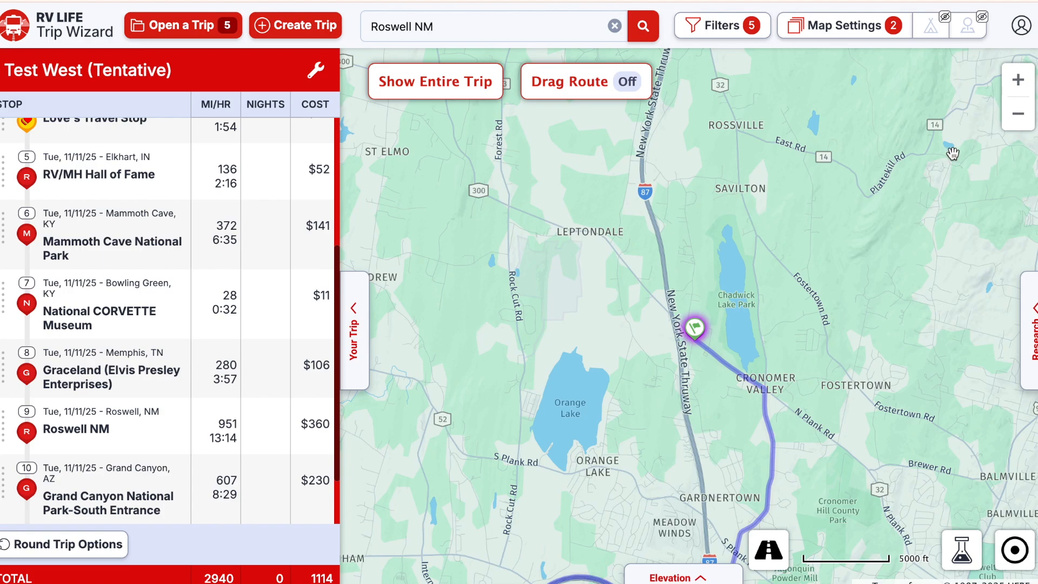
left_click(1018, 114)
left_click(1019, 114)
left_click(1018, 114)
left_click(1018, 114)
left_click(1019, 115)
left_click(1018, 114)
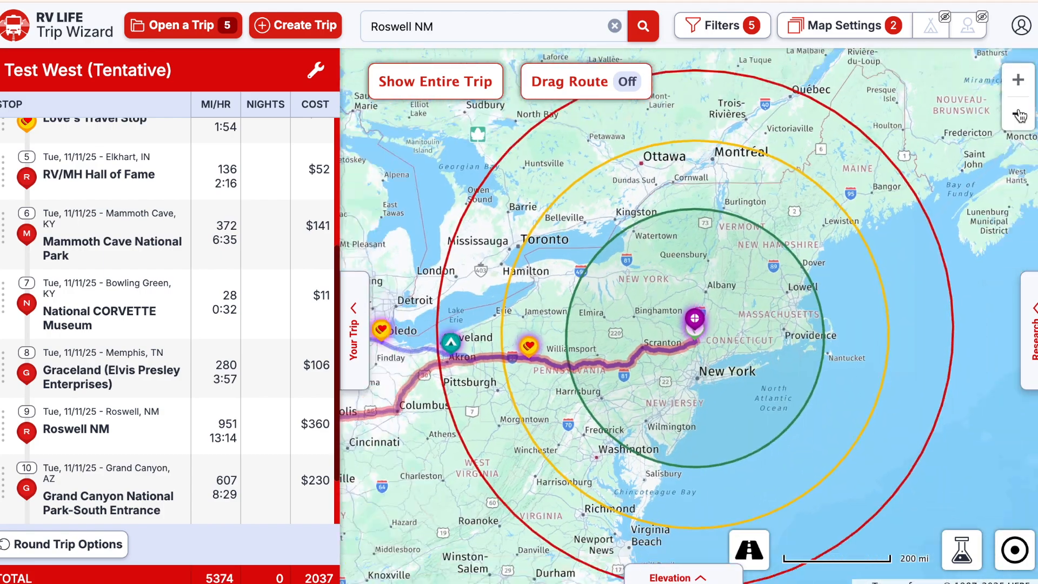
left_click(1019, 115)
left_click(1019, 116)
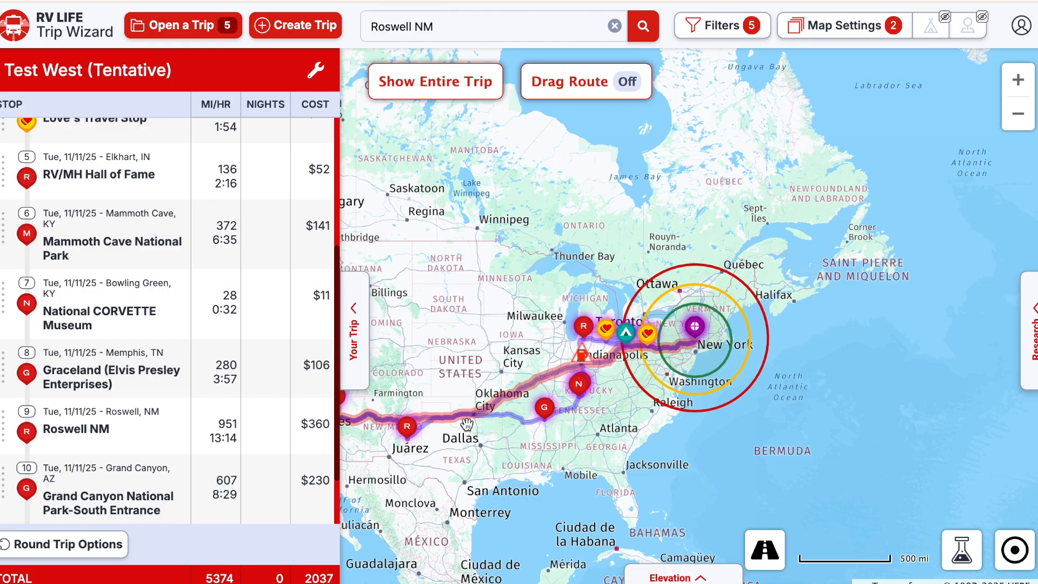
left_click(822, 30)
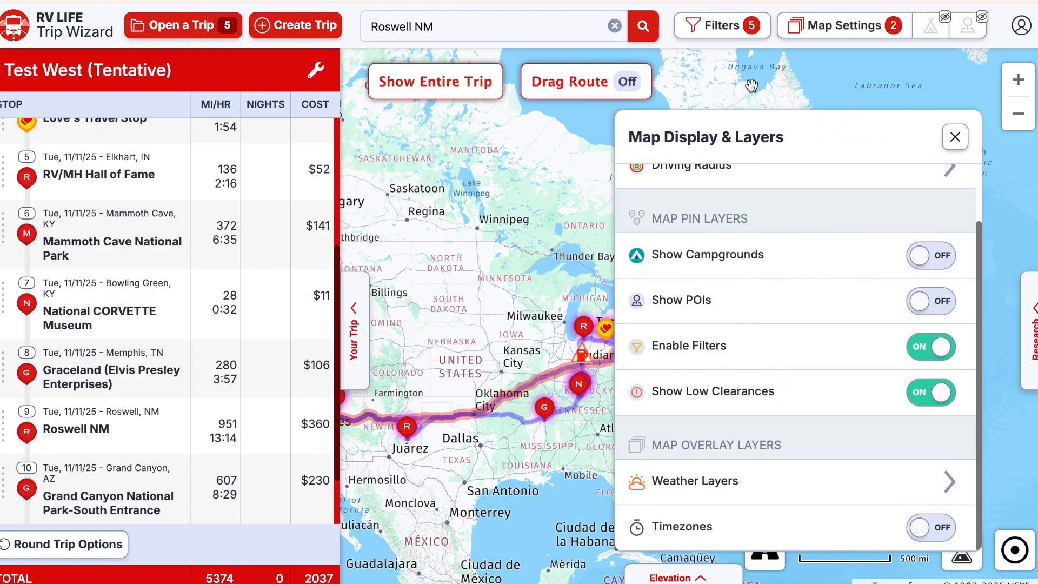
left_click(952, 135)
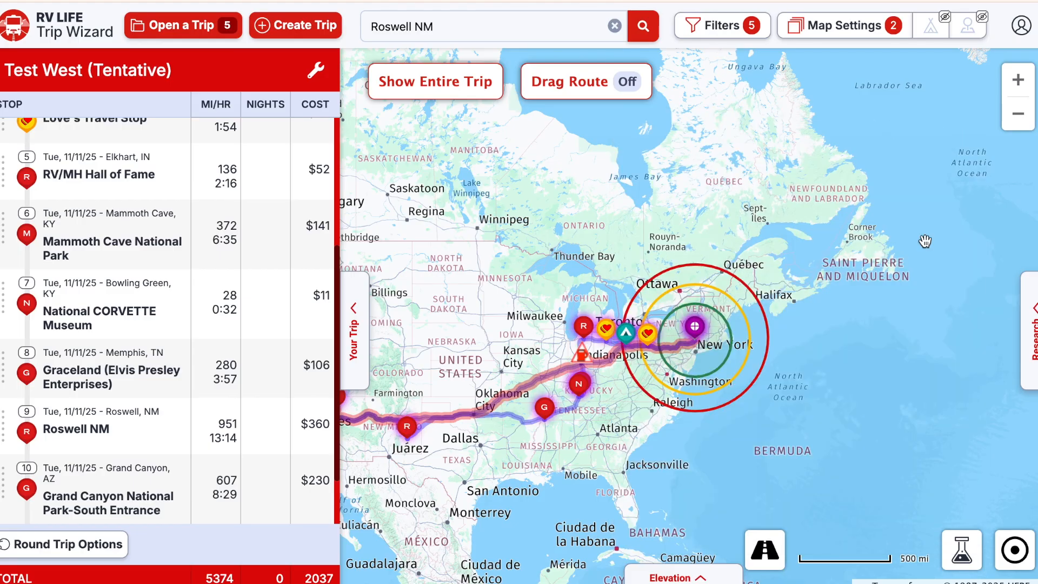
left_click(1027, 315)
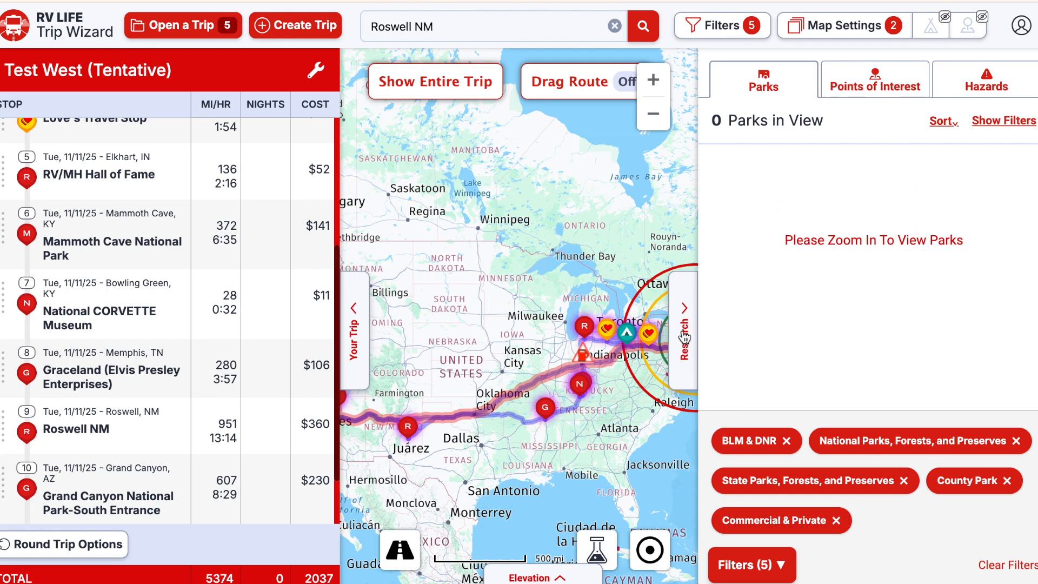
left_click(684, 346)
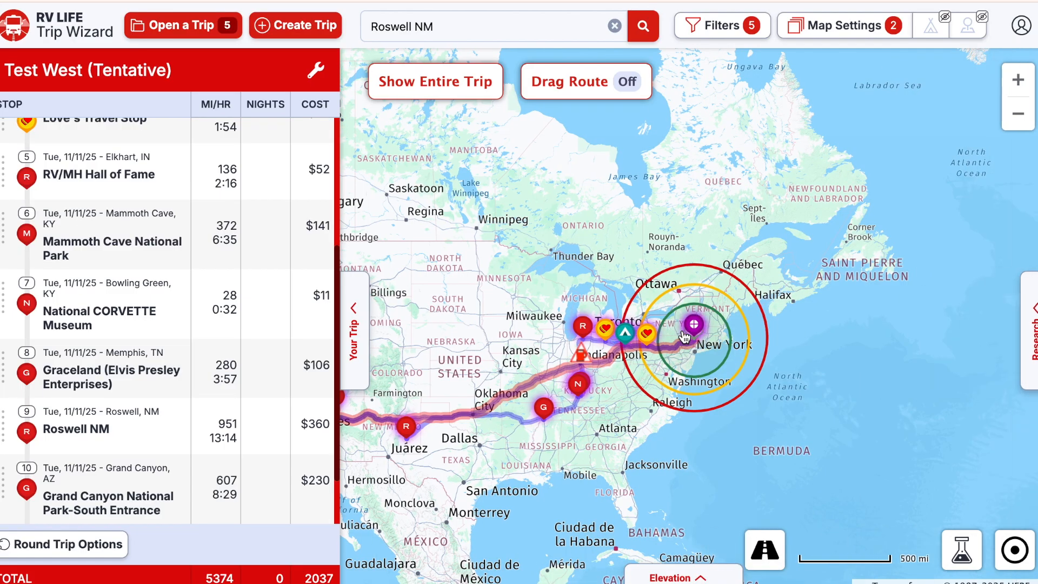
left_click(693, 578)
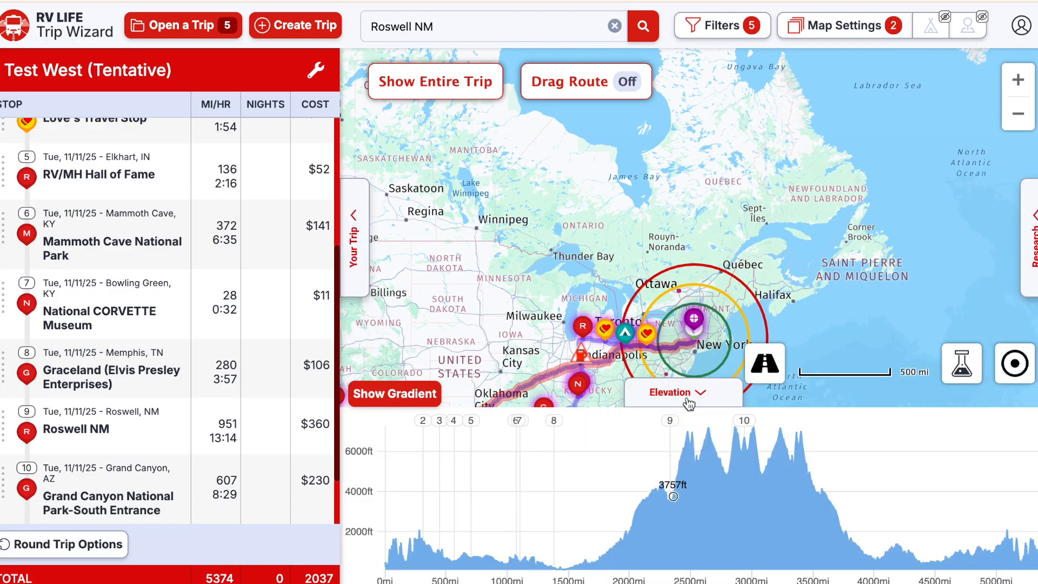
left_click(696, 387)
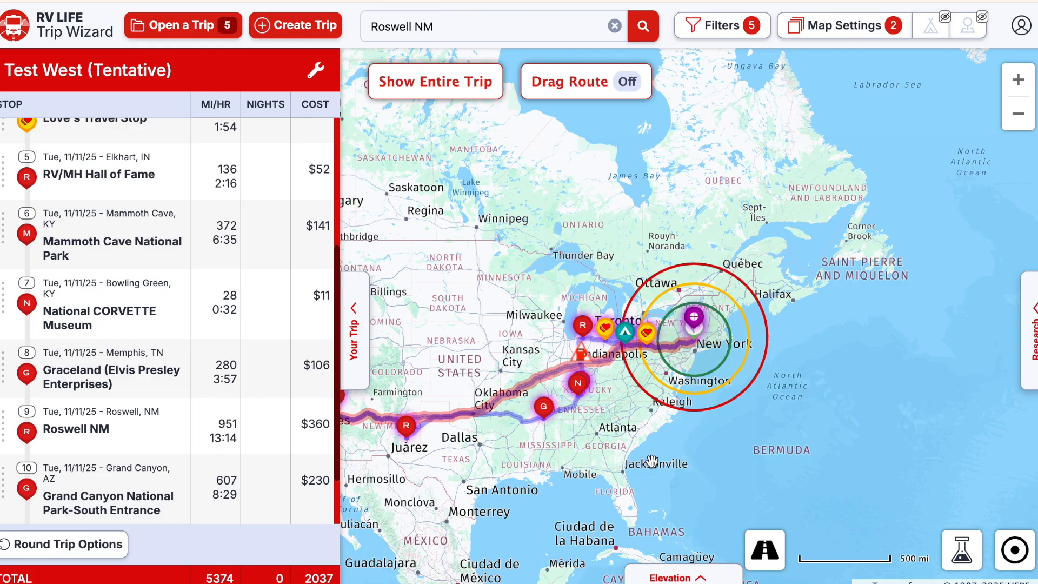
left_click_drag(453, 351, 602, 323)
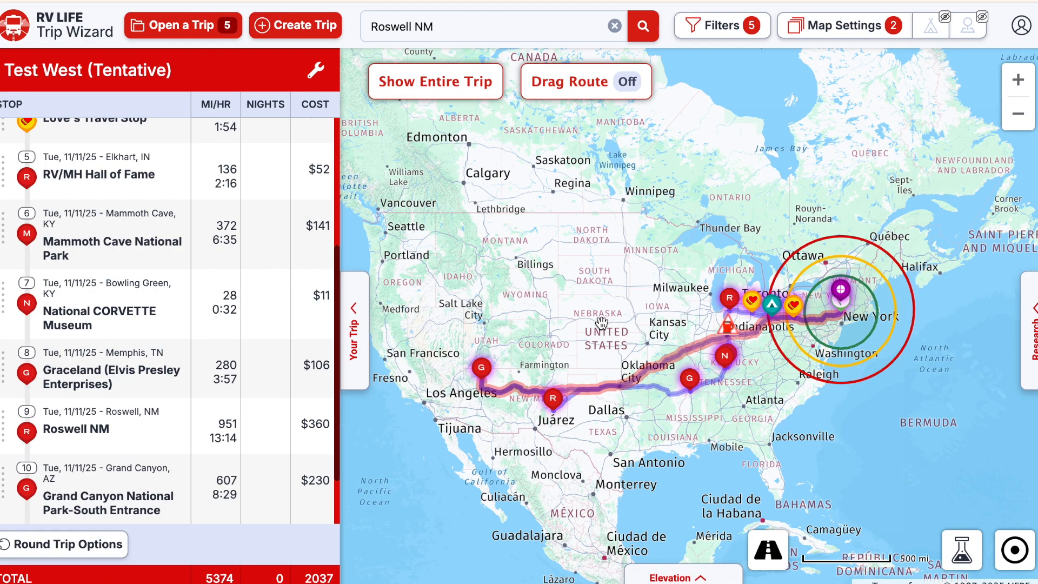